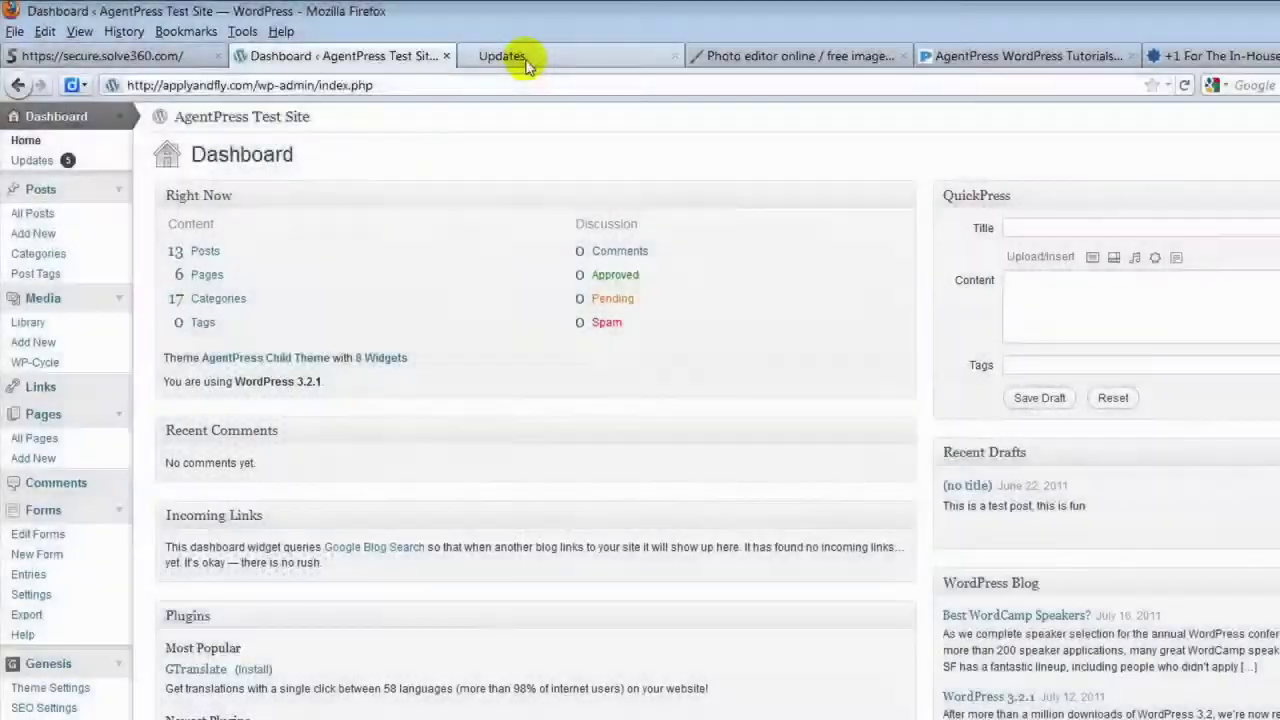
- Browse the live site, then bring up WP-Cycle settings listing the four 960×320 rotator images
{"action": "left_click", "coordinate": [527, 62]}
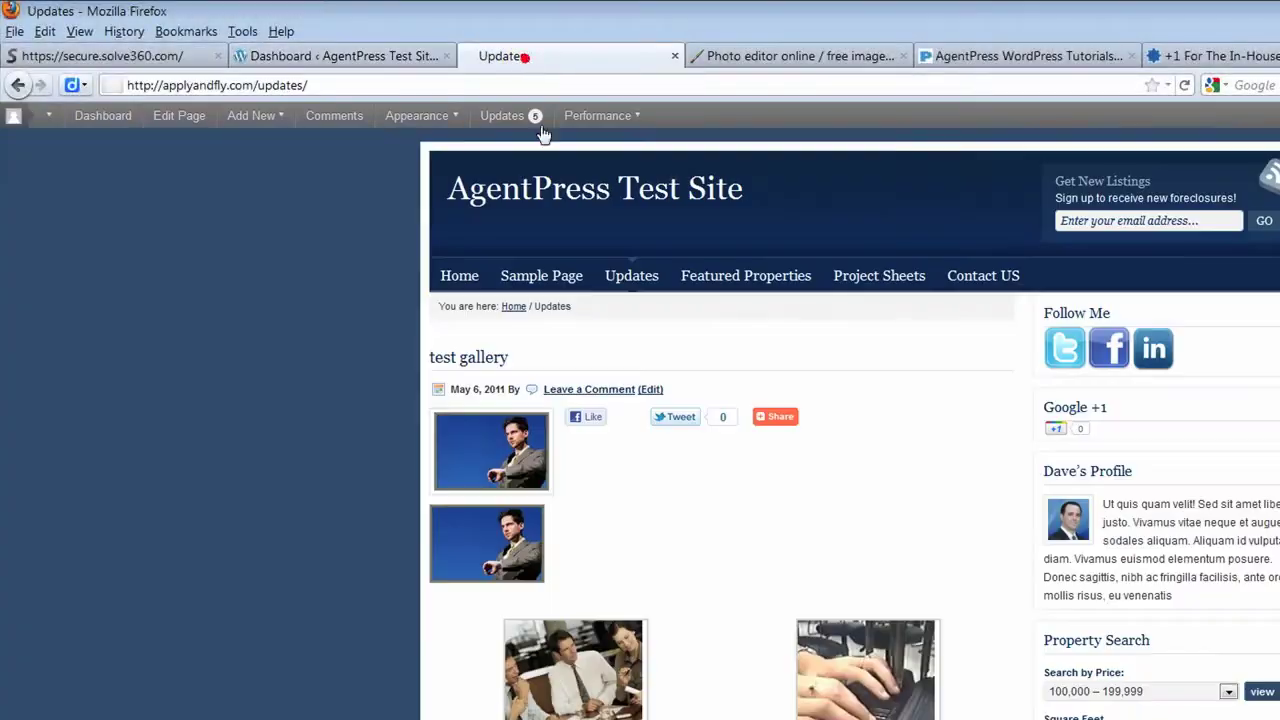
{"action": "left_click", "coordinate": [578, 200]}
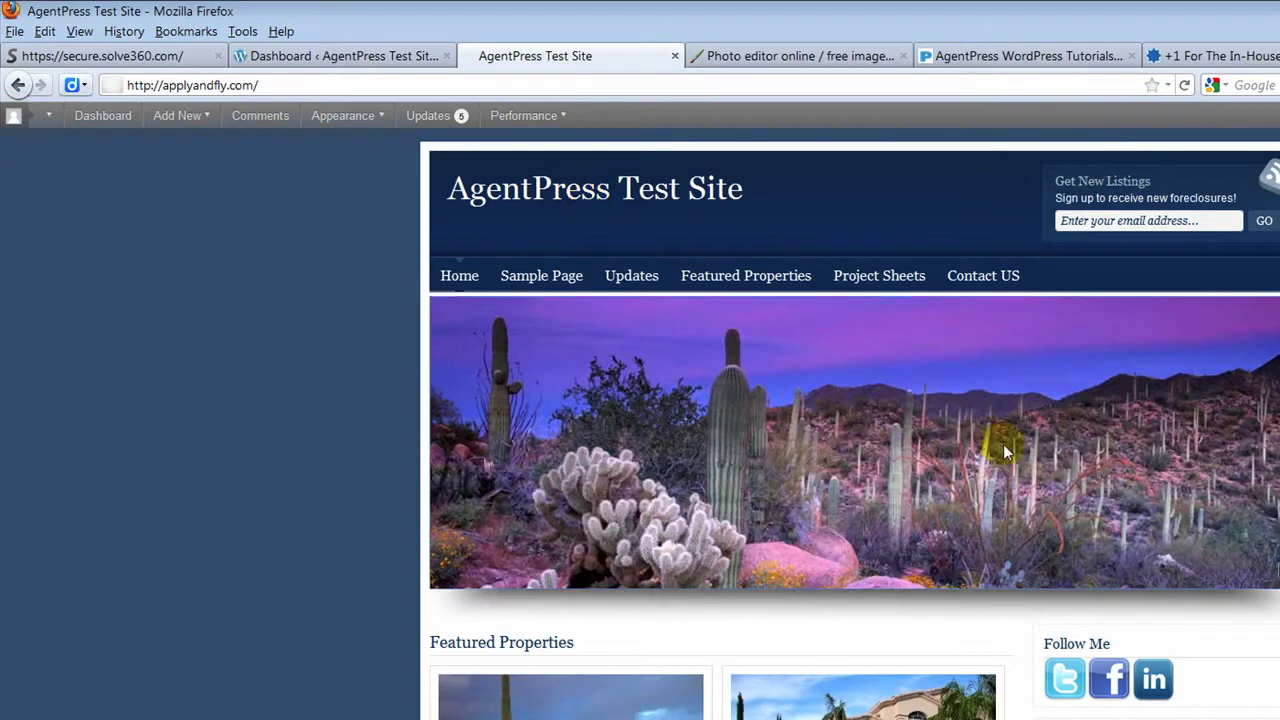
{"action": "left_click", "coordinate": [352, 60]}
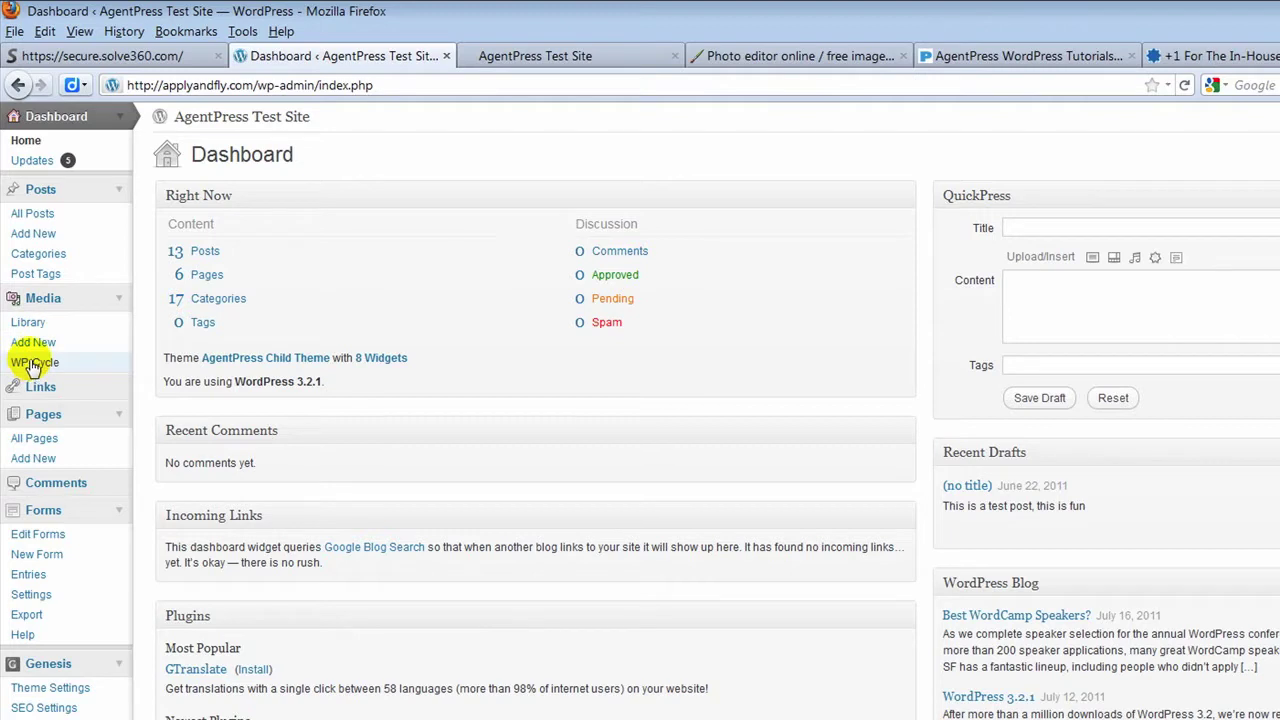
{"action": "left_click", "coordinate": [33, 364]}
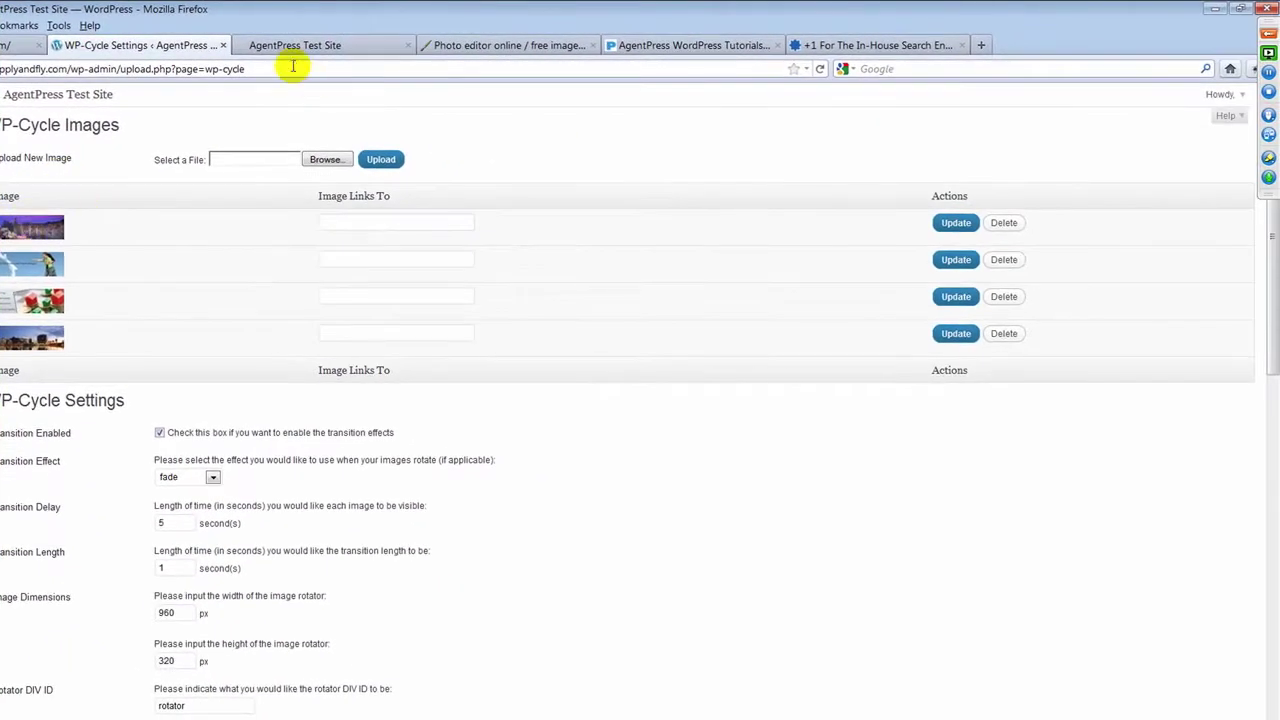
{"action": "left_click", "coordinate": [310, 46]}
{"action": "mouse_move", "coordinate": [286, 93]}
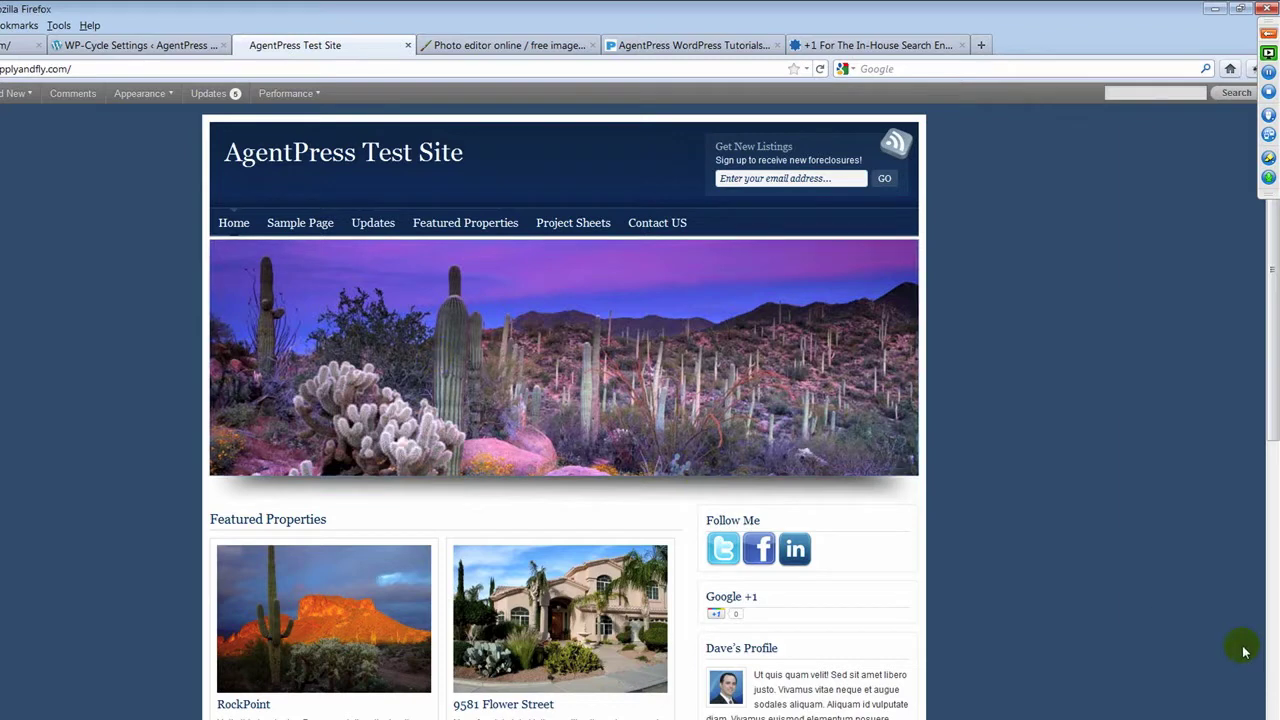
{"action": "left_click", "coordinate": [80, 46]}
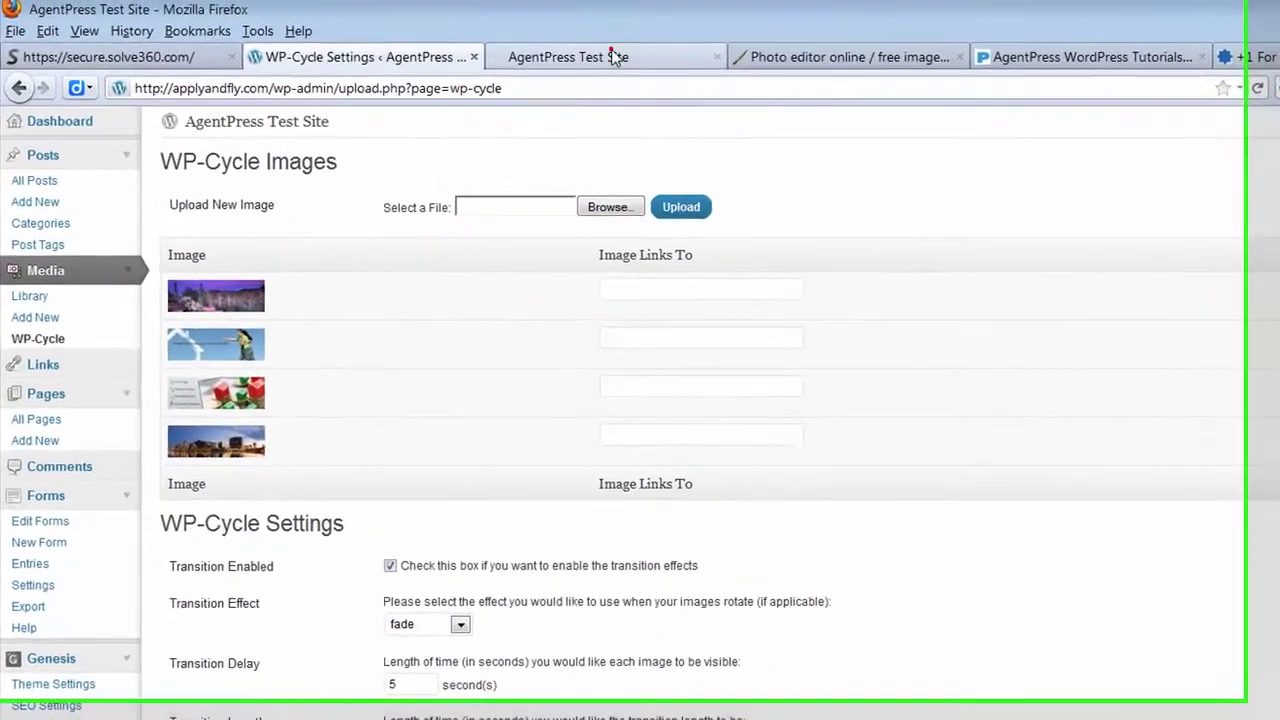
- Change the slider transition effect from fade to wipe, save, and view the live homepage
{"action": "left_click", "coordinate": [613, 57]}
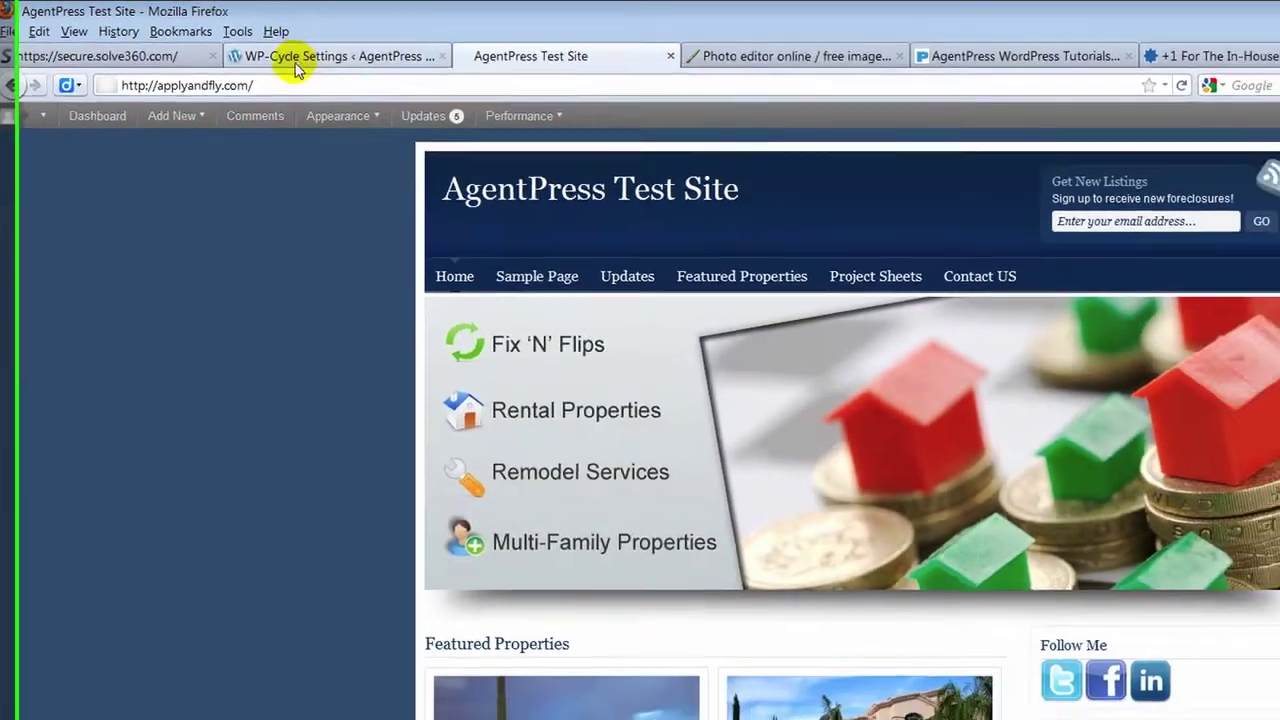
{"action": "left_click", "coordinate": [296, 60]}
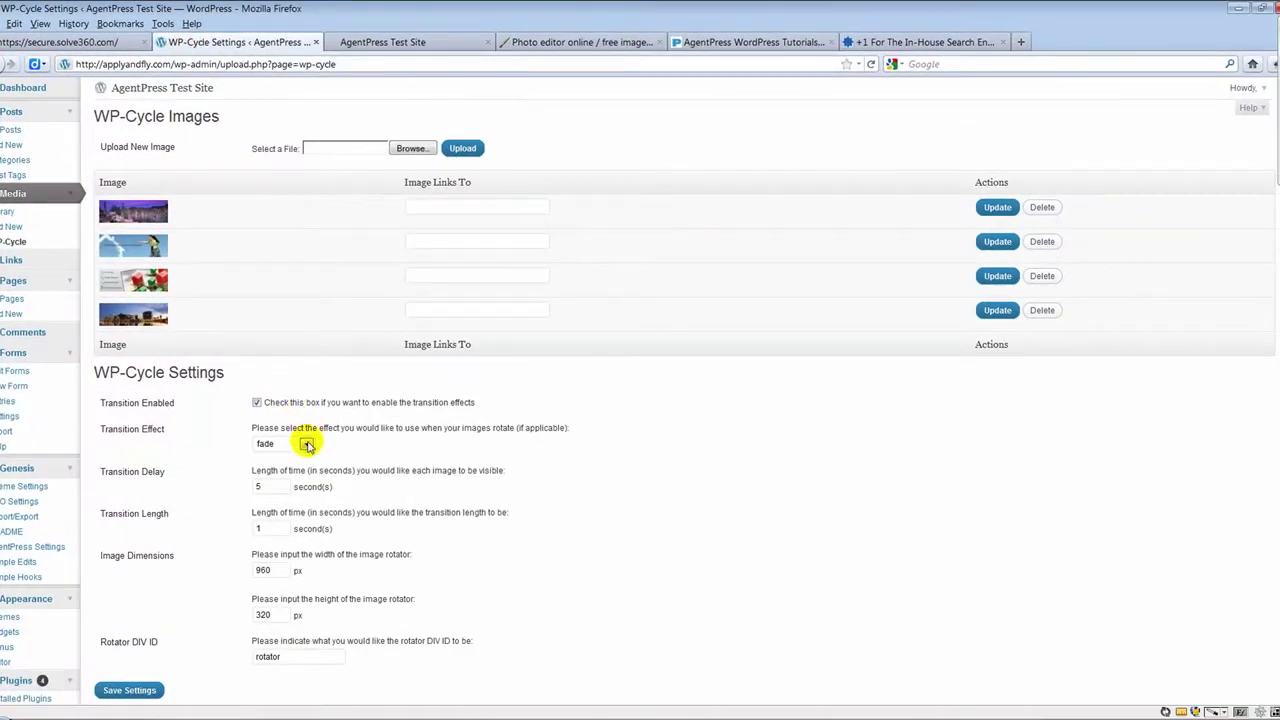
{"action": "left_click", "coordinate": [307, 445]}
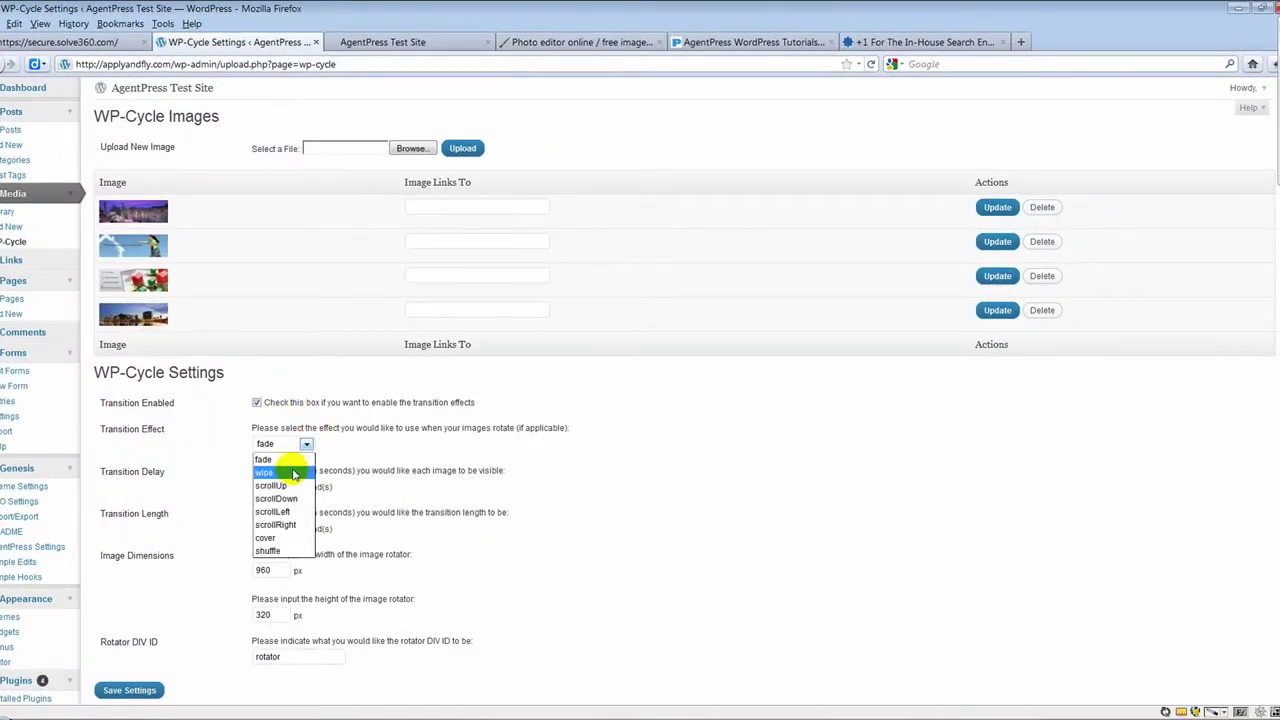
{"action": "left_click", "coordinate": [292, 474]}
{"action": "left_click", "coordinate": [145, 688]}
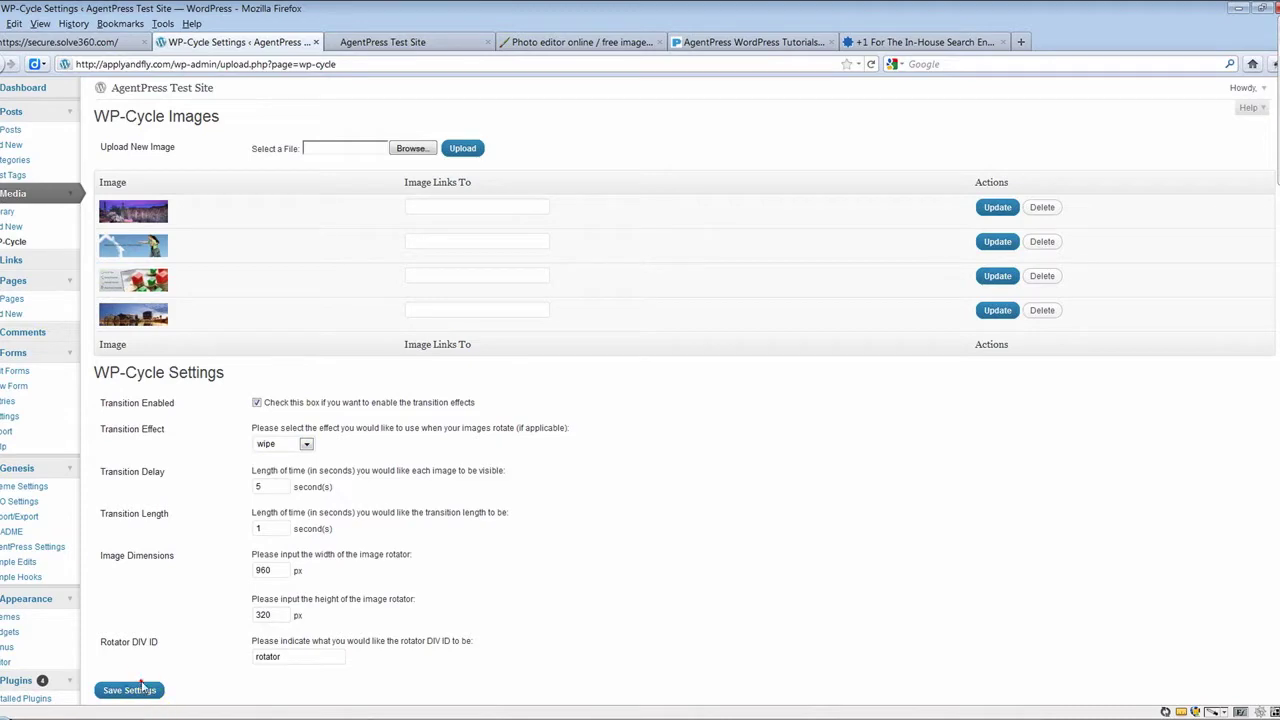
{"action": "left_click", "coordinate": [415, 45]}
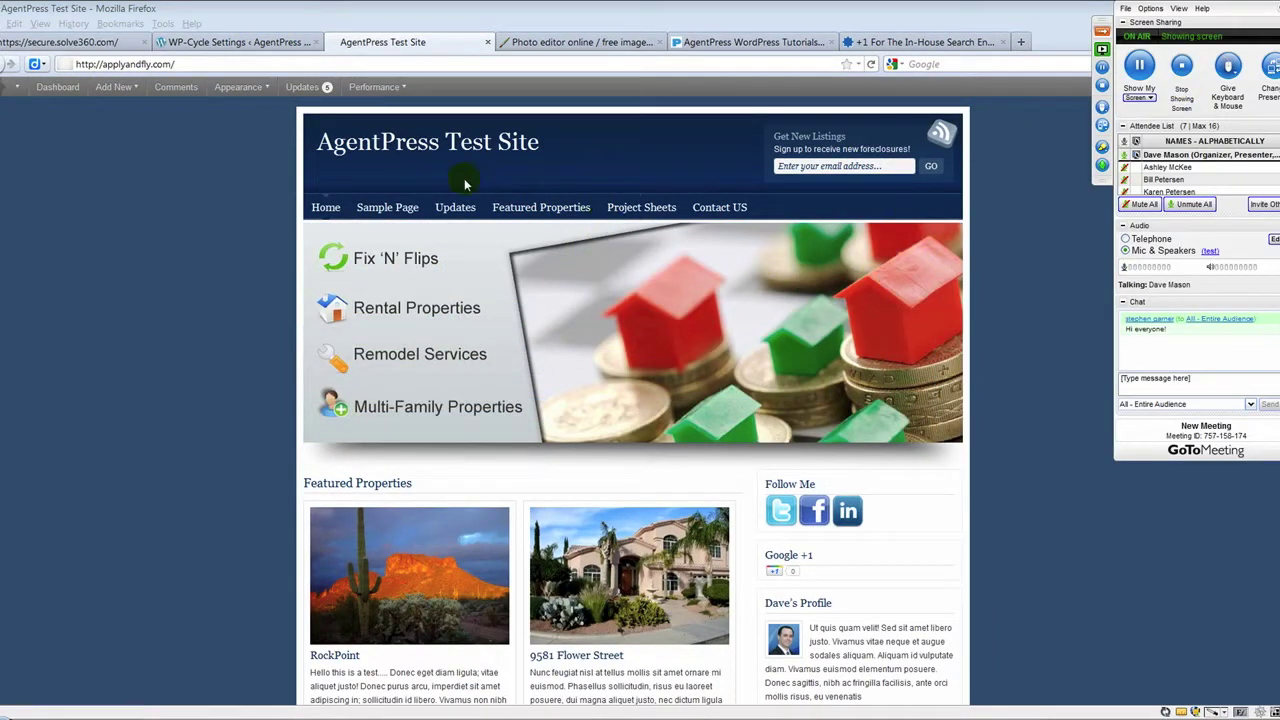
- Set the slider Transition Delay to 3 seconds, save, and reload the live homepage
{"action": "left_click", "coordinate": [248, 42]}
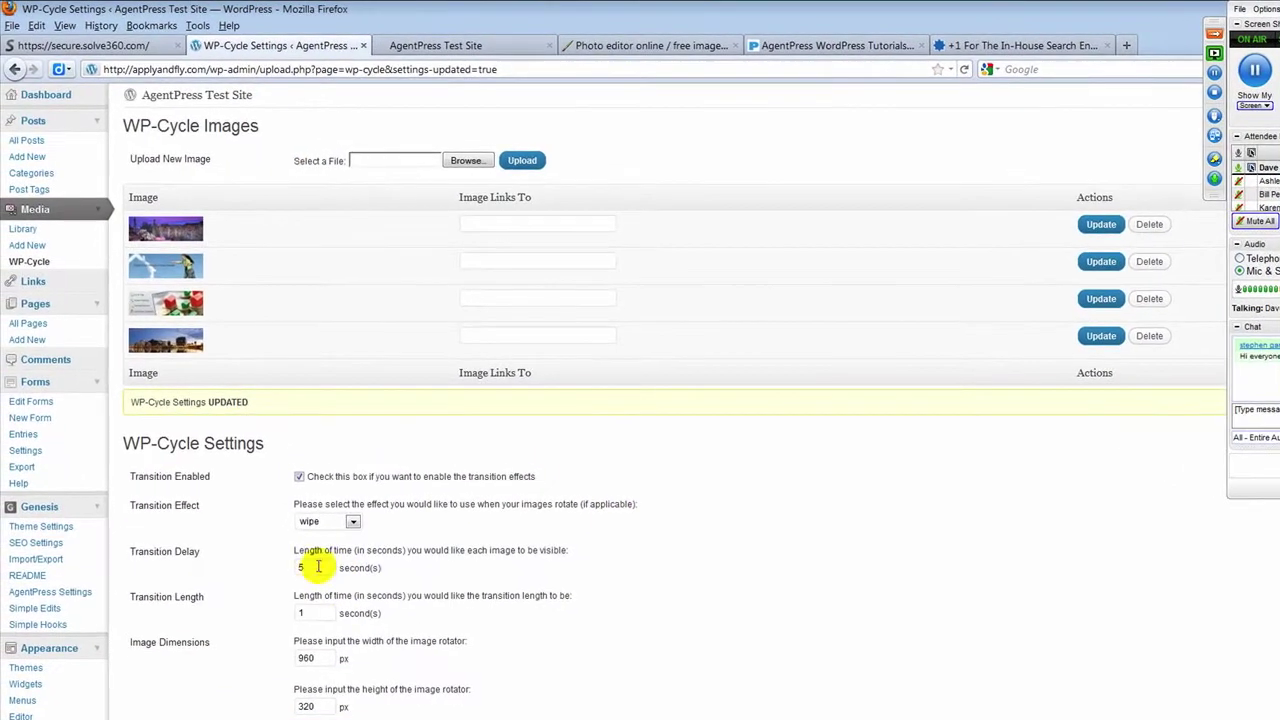
{"action": "double_click", "coordinate": [259, 524]}
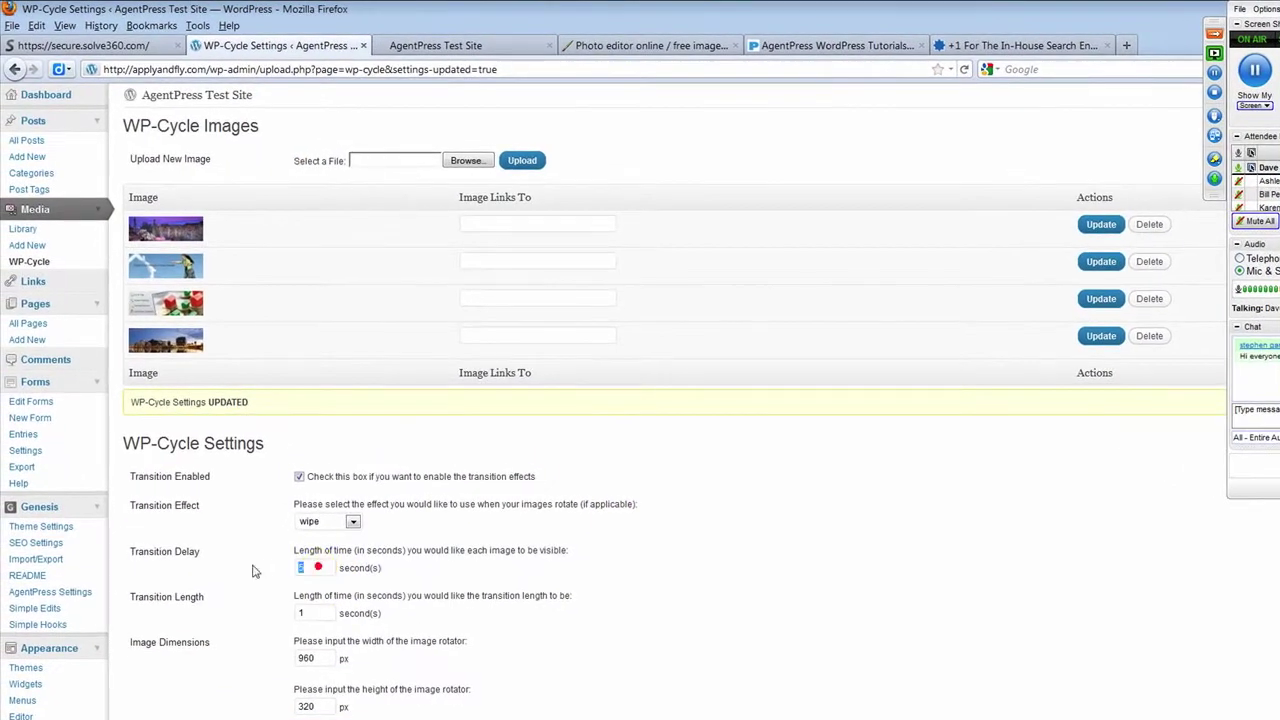
{"action": "type", "text": "3"}
{"action": "scroll", "coordinate": [390, 560], "scroll_direction": "down", "scroll_amount": 5}
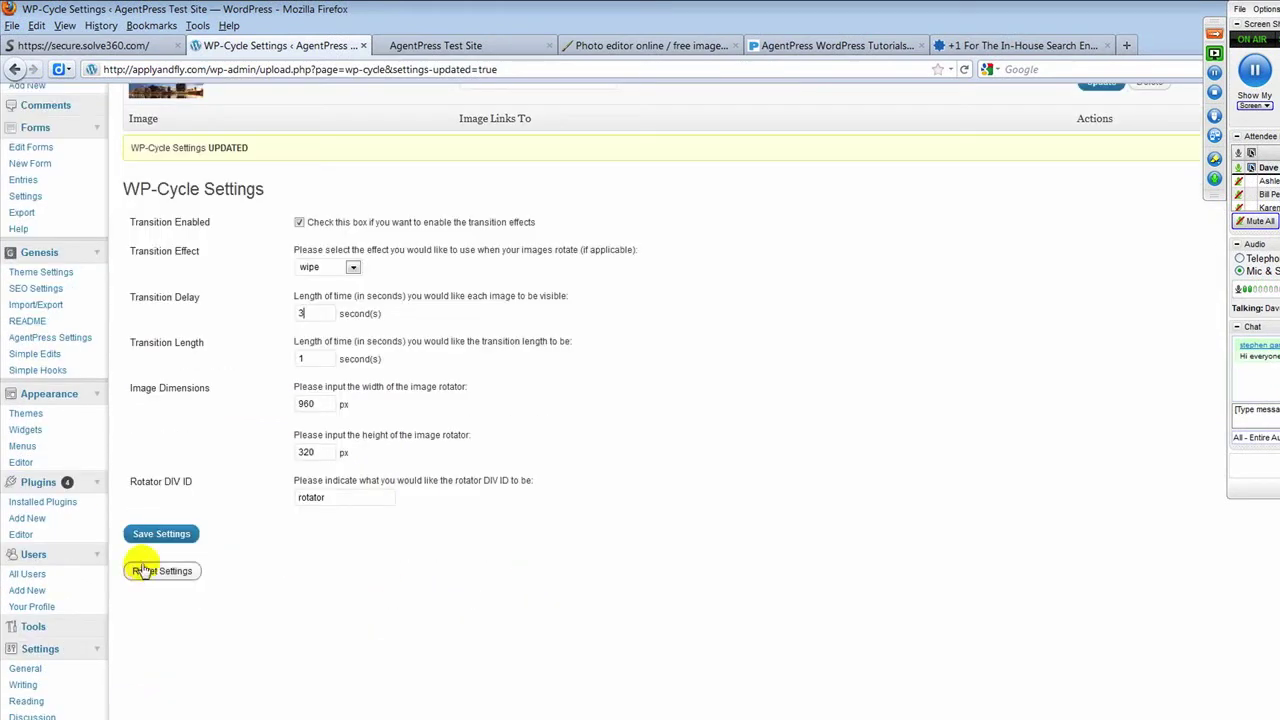
{"action": "left_click", "coordinate": [159, 537]}
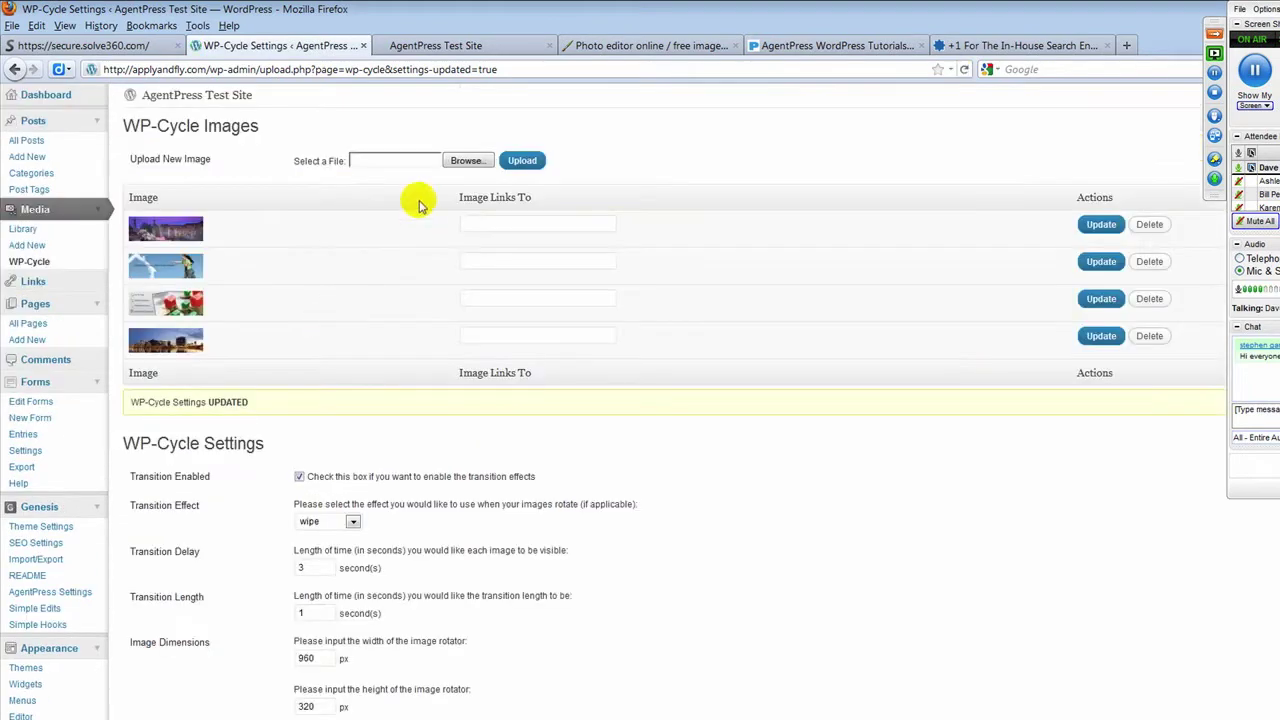
{"action": "left_click", "coordinate": [466, 45]}
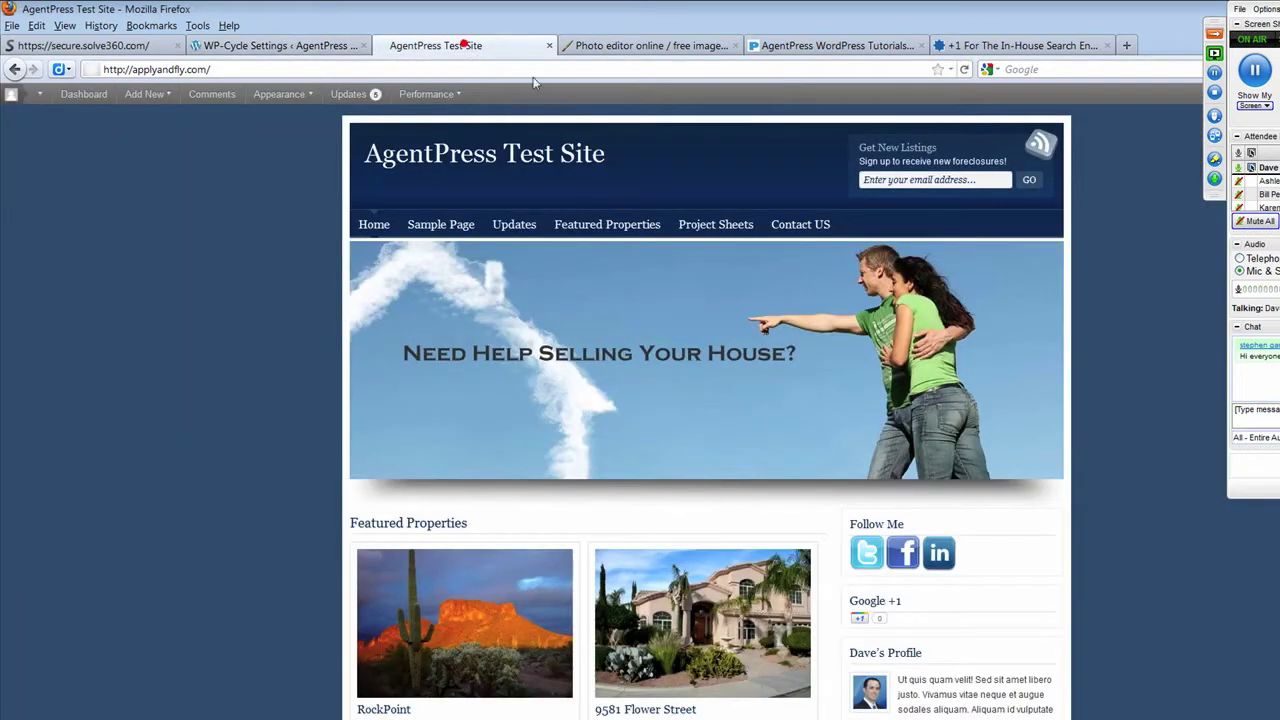
{"action": "left_click", "coordinate": [964, 69]}
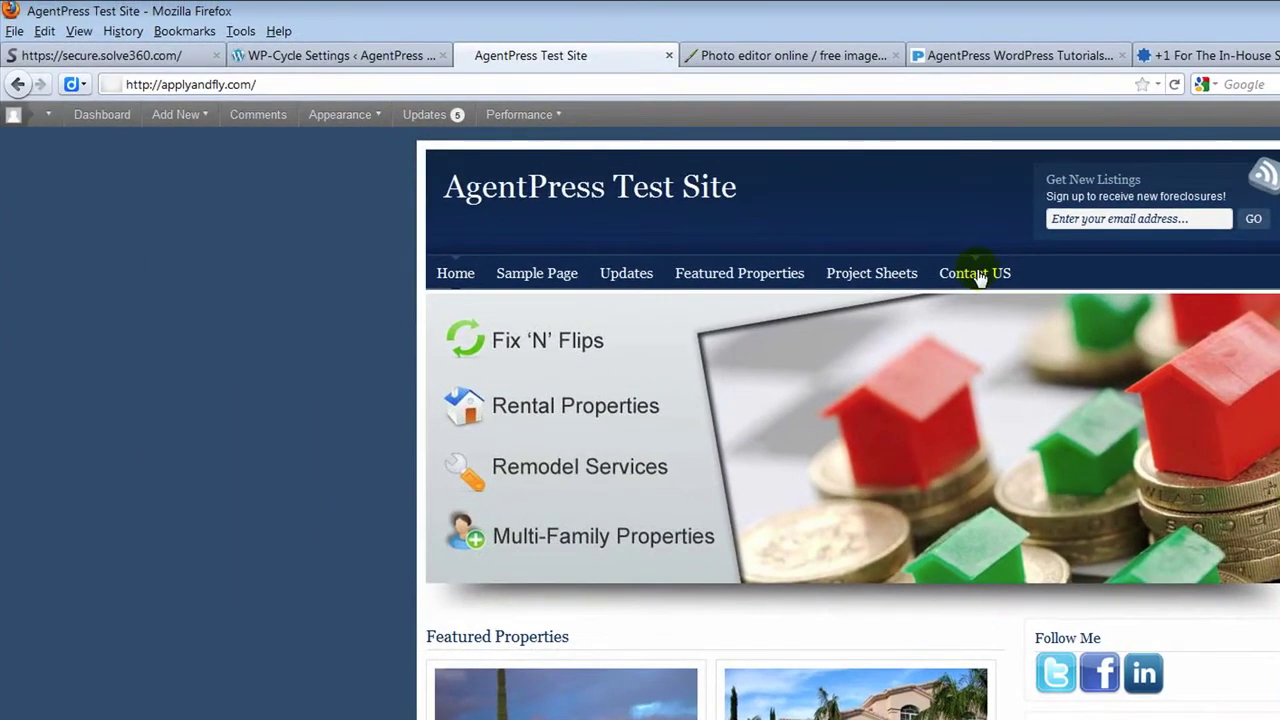
- Copy the Contact US page URL from the browser address bar and return to WP-Cycle
{"action": "left_click", "coordinate": [950, 262]}
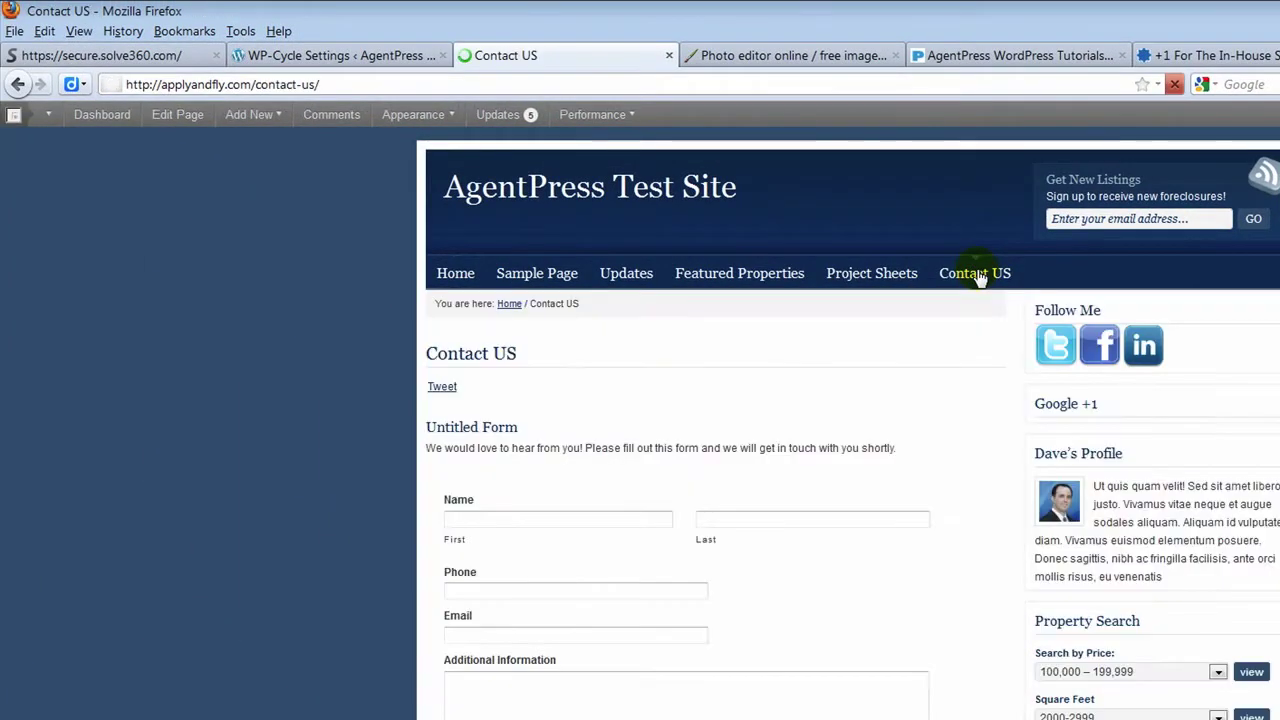
{"action": "left_click", "coordinate": [220, 84]}
{"action": "right_click", "coordinate": [220, 84]}
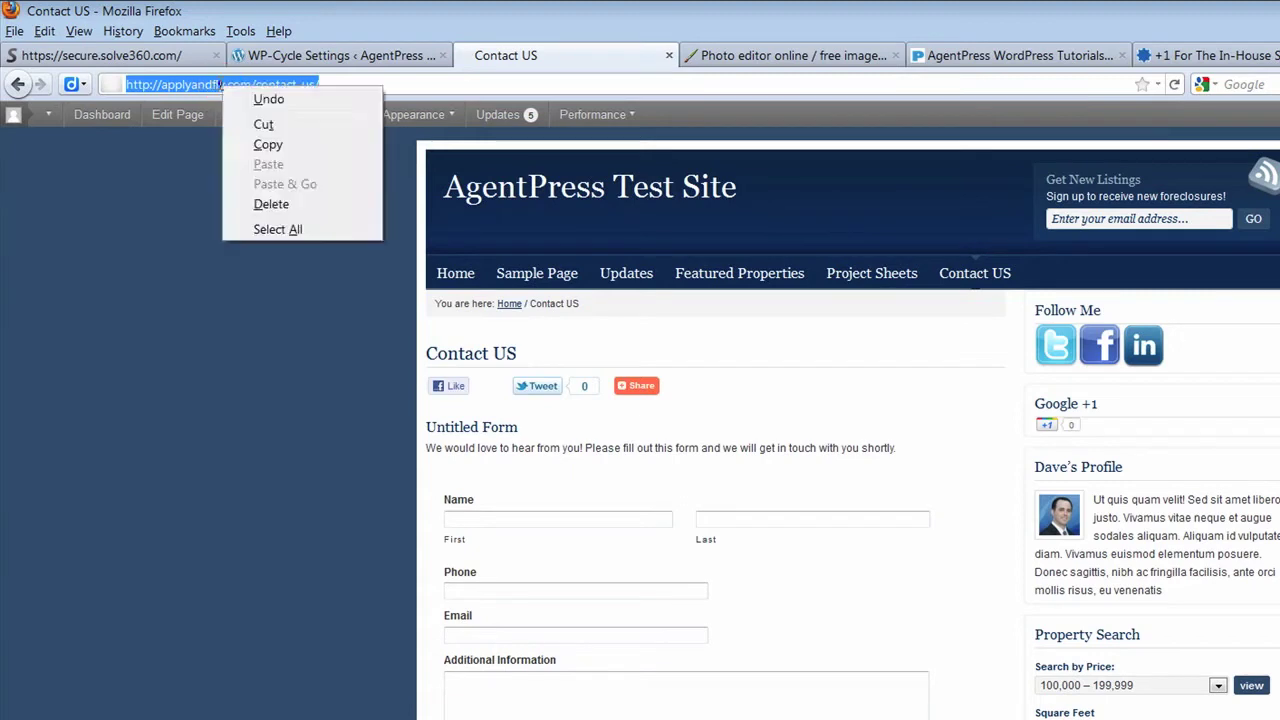
{"action": "left_click", "coordinate": [268, 145]}
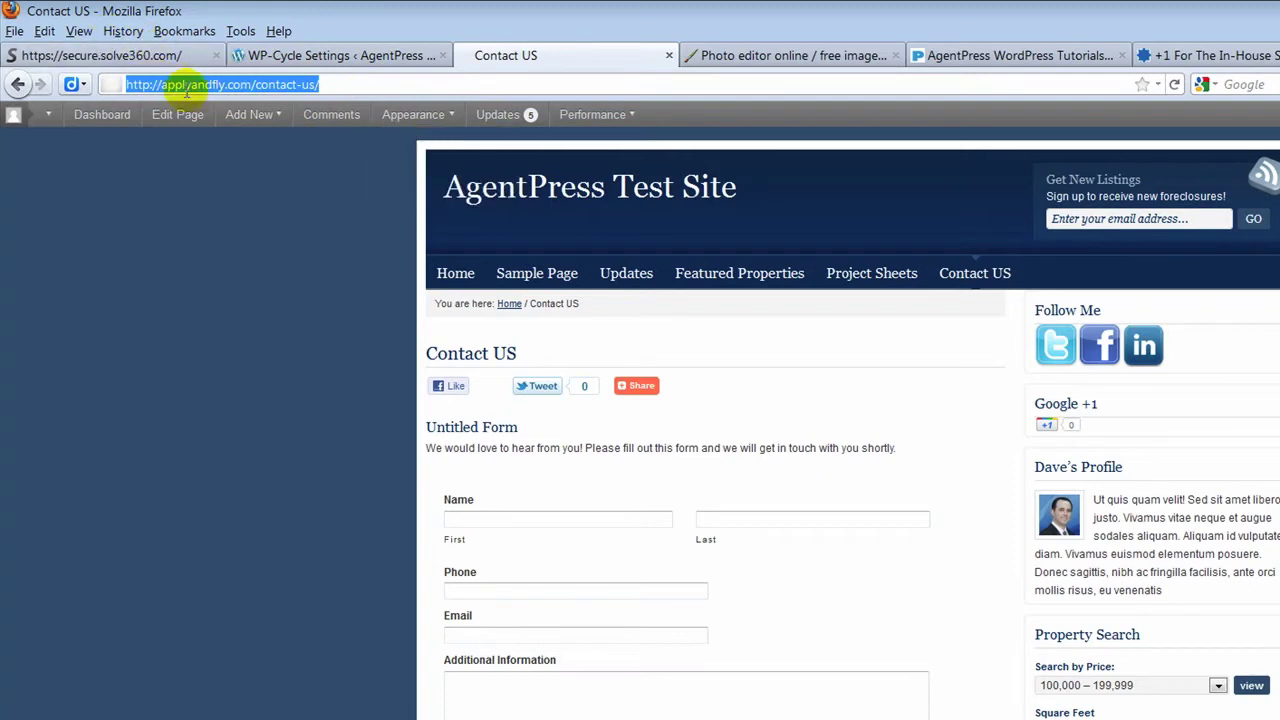
{"action": "left_click", "coordinate": [337, 58]}
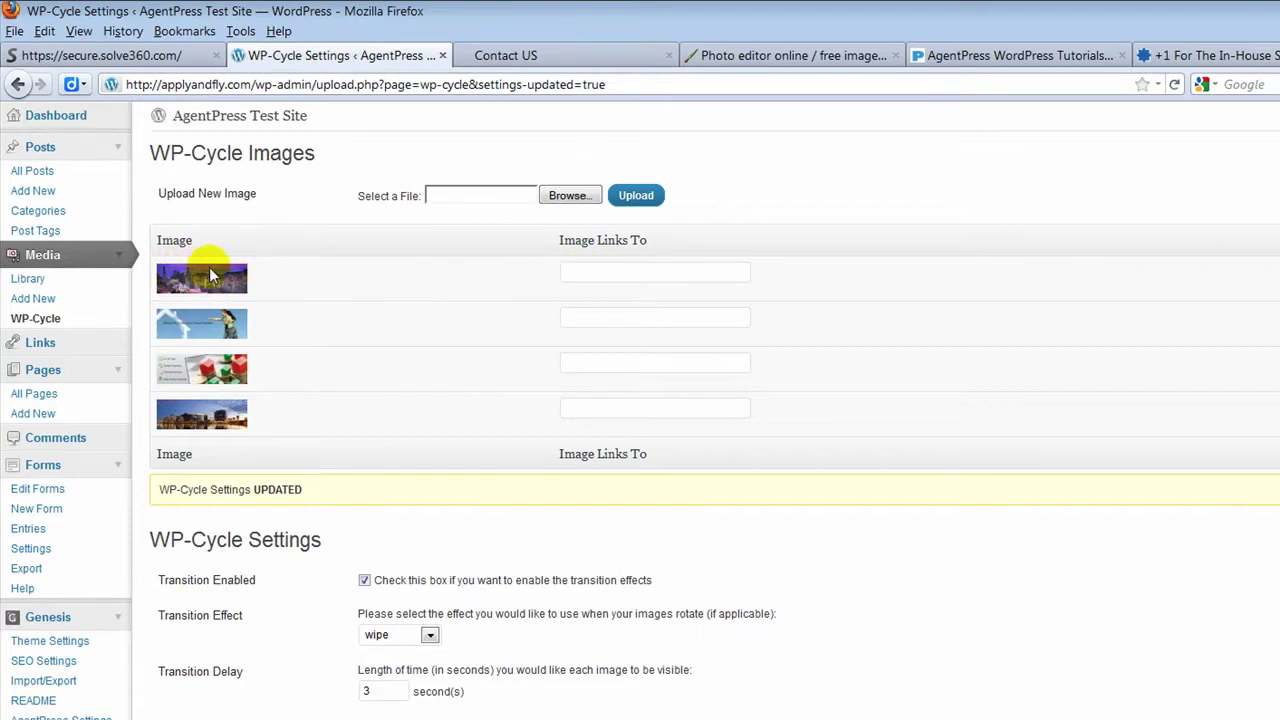
- Paste the Contact US URL as the desert slide's link, save, and reload the homepage
{"action": "left_click", "coordinate": [604, 271]}
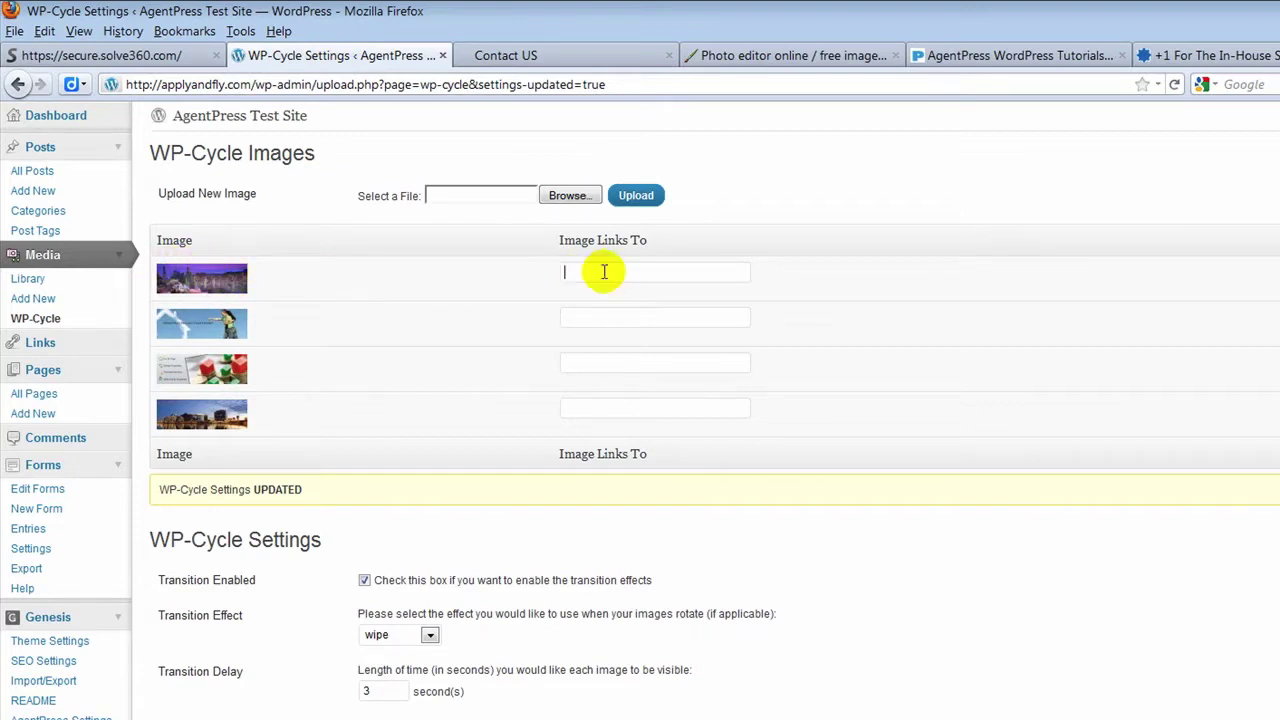
{"action": "key", "text": "ctrl+v"}
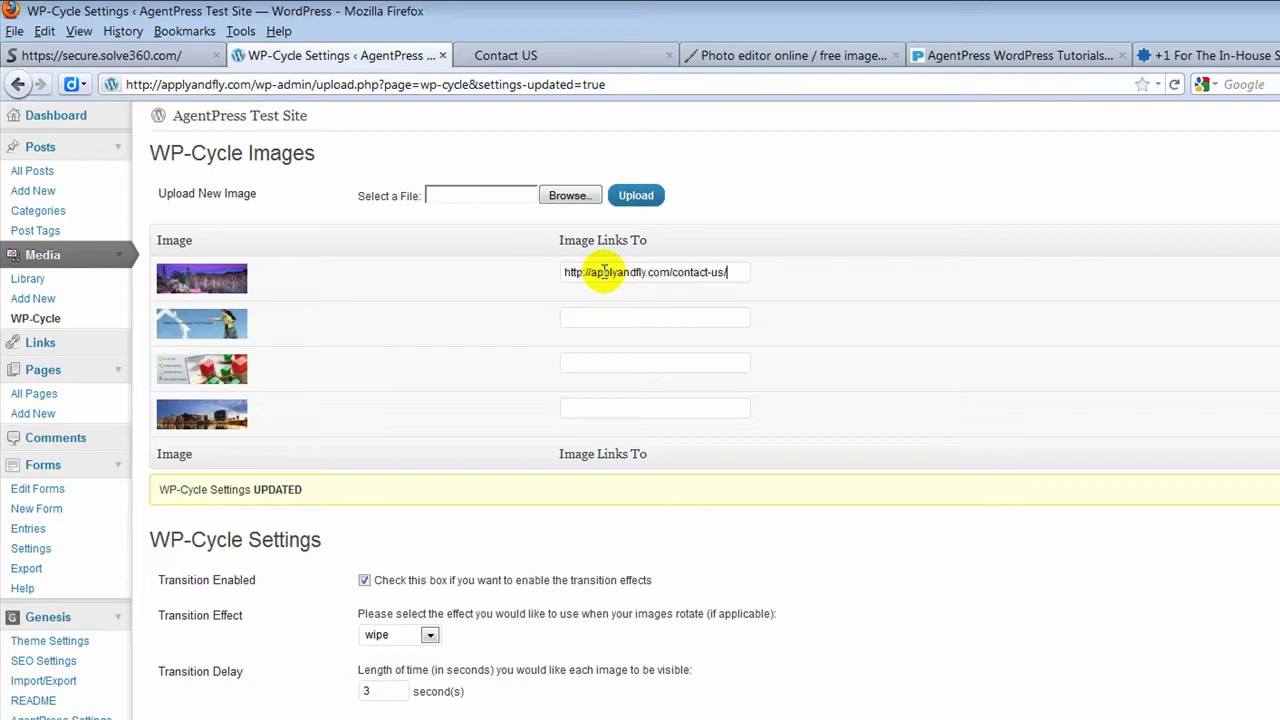
{"action": "scroll", "coordinate": [900, 686], "scroll_direction": "down", "scroll_amount": 5}
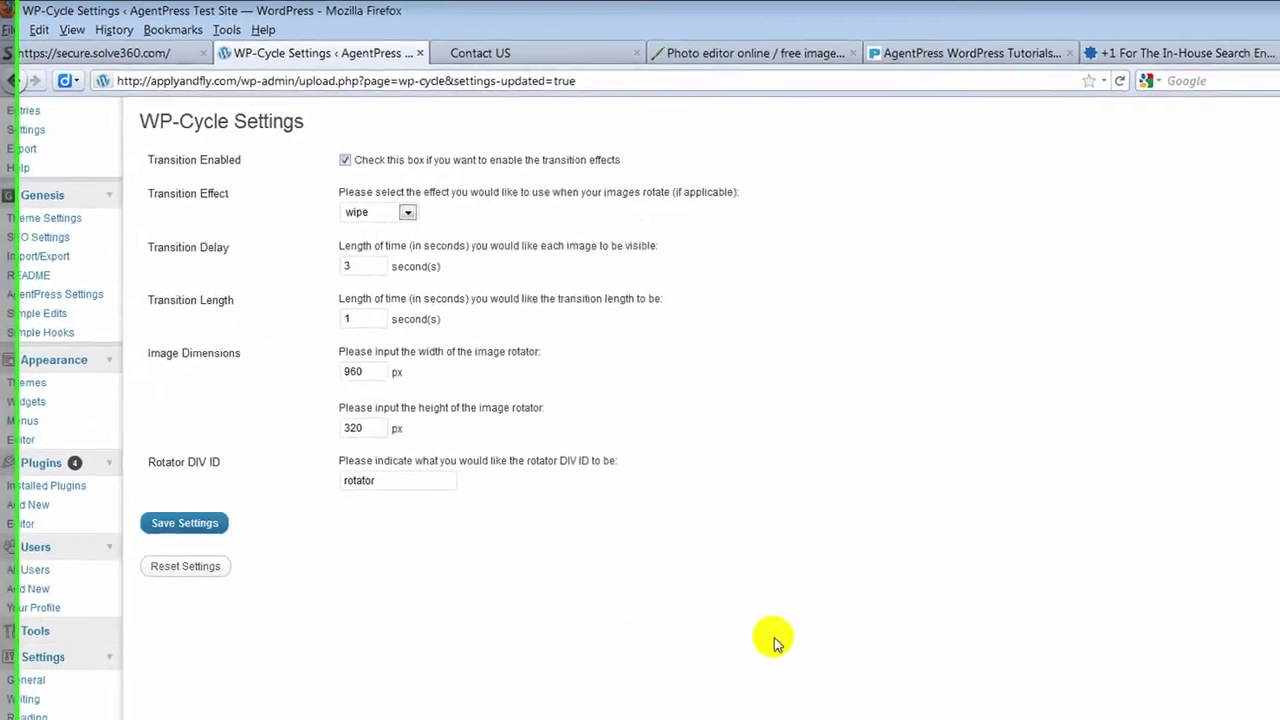
{"action": "scroll", "coordinate": [770, 640], "scroll_direction": "up", "scroll_amount": 4}
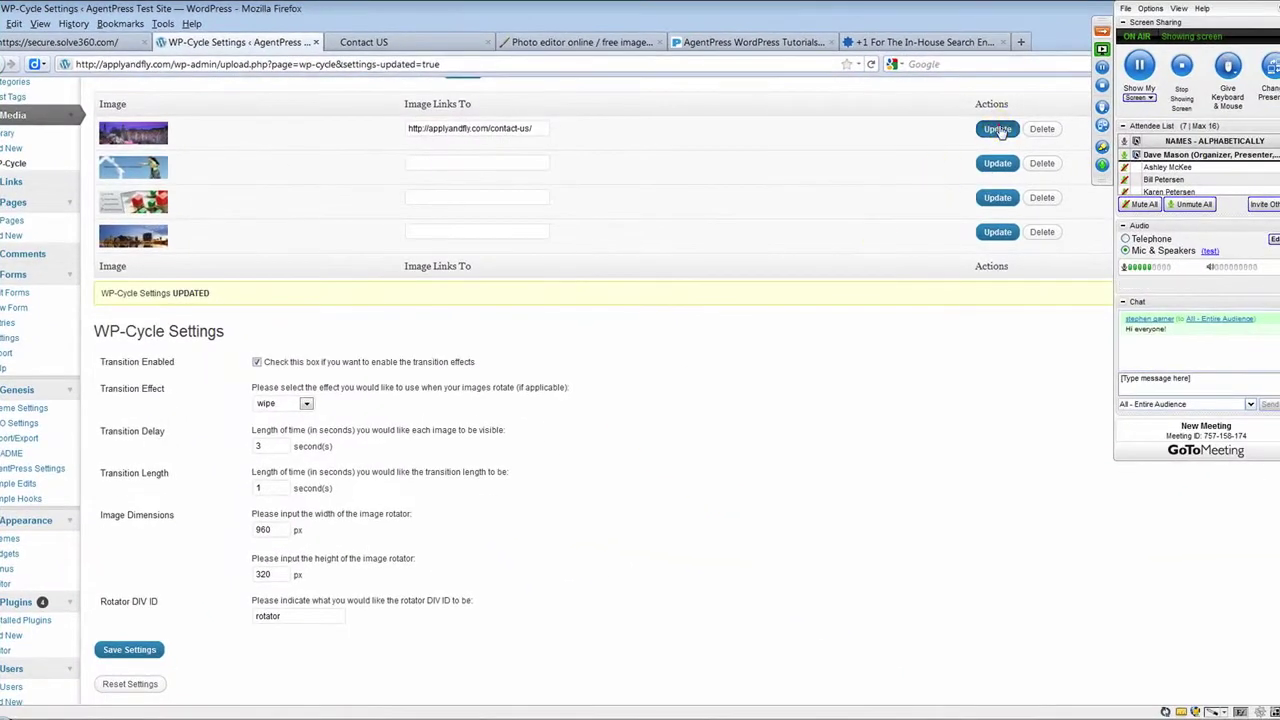
{"action": "left_click", "coordinate": [998, 130]}
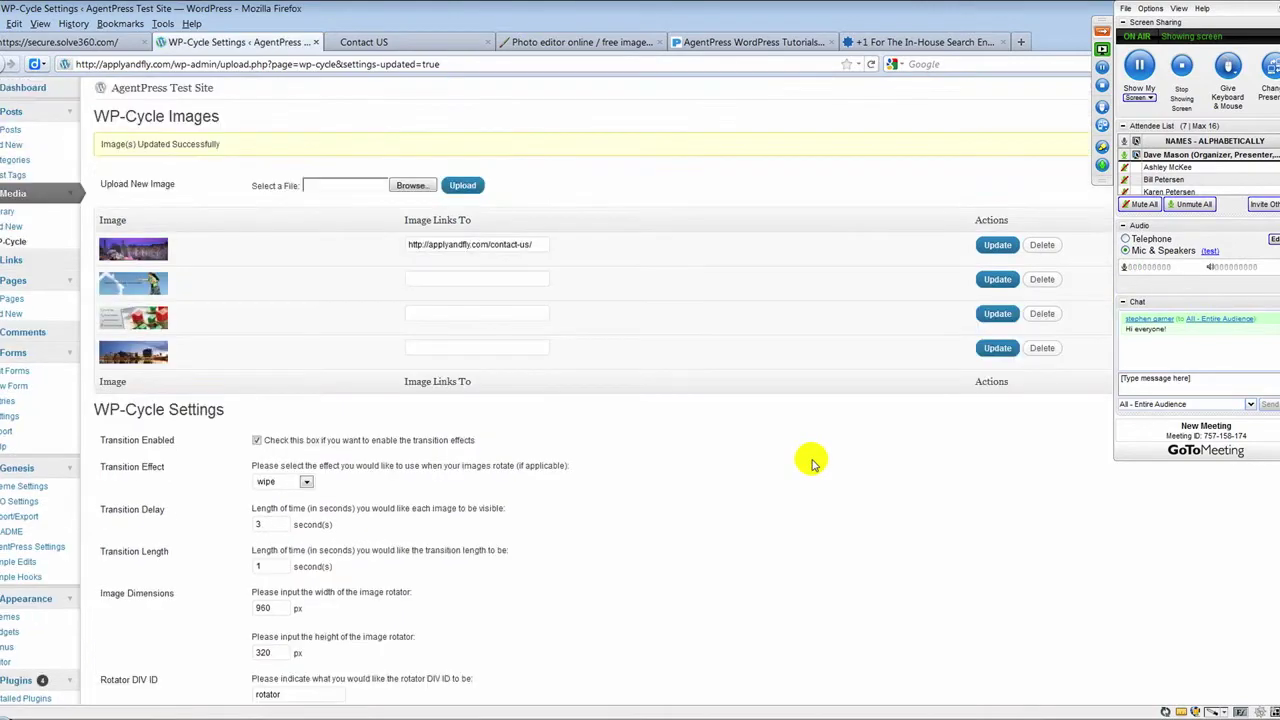
{"action": "scroll", "coordinate": [320, 518], "scroll_direction": "down", "scroll_amount": 4}
{"action": "left_click", "coordinate": [129, 493]}
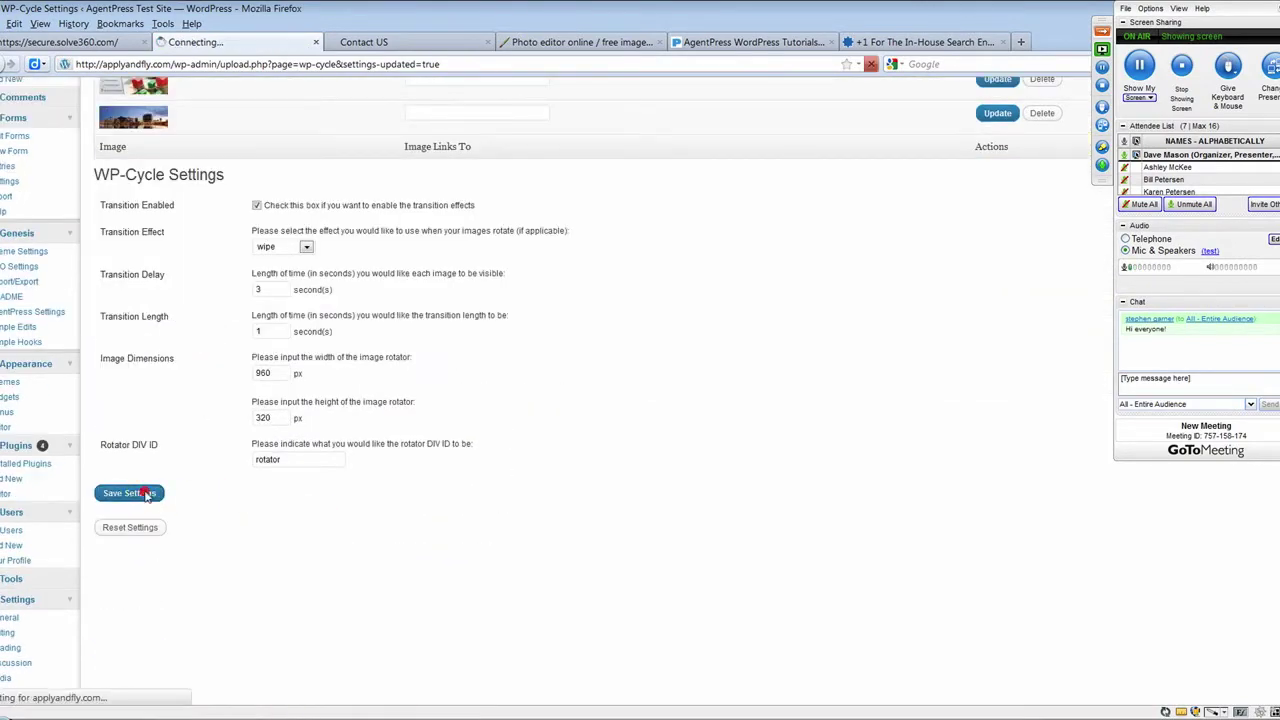
{"action": "left_click", "coordinate": [408, 43]}
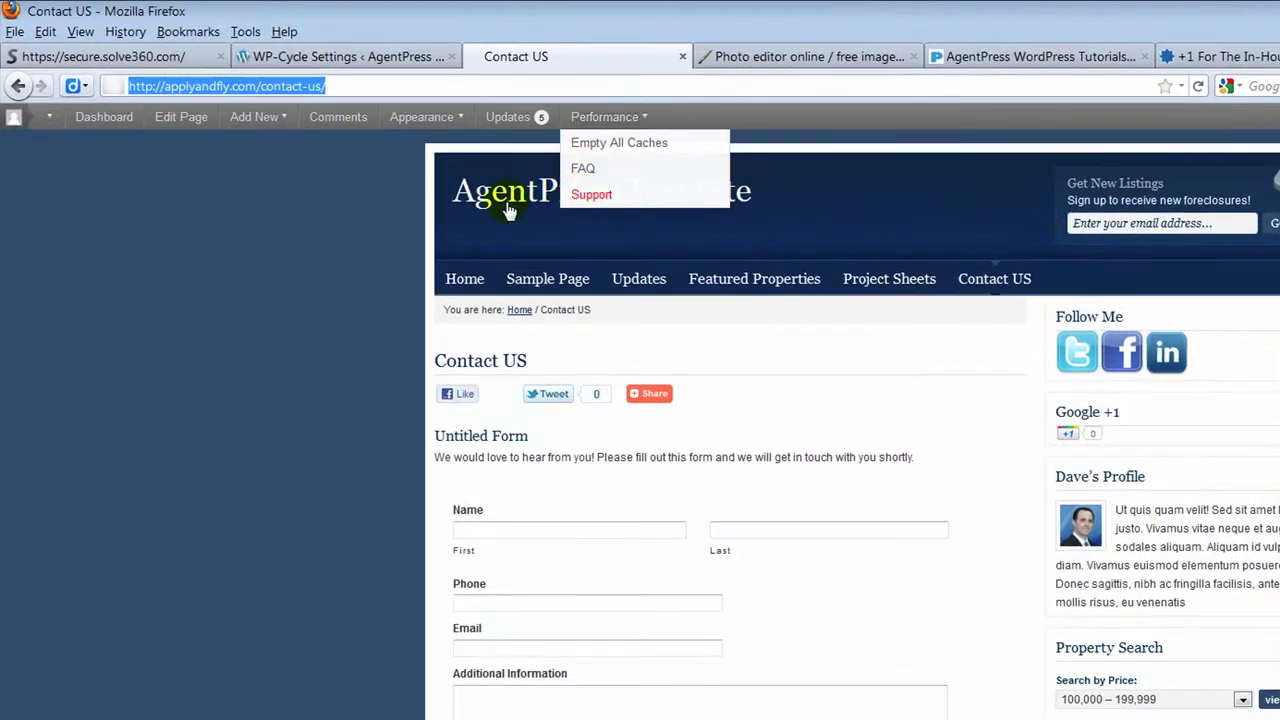
{"action": "left_click", "coordinate": [508, 208]}
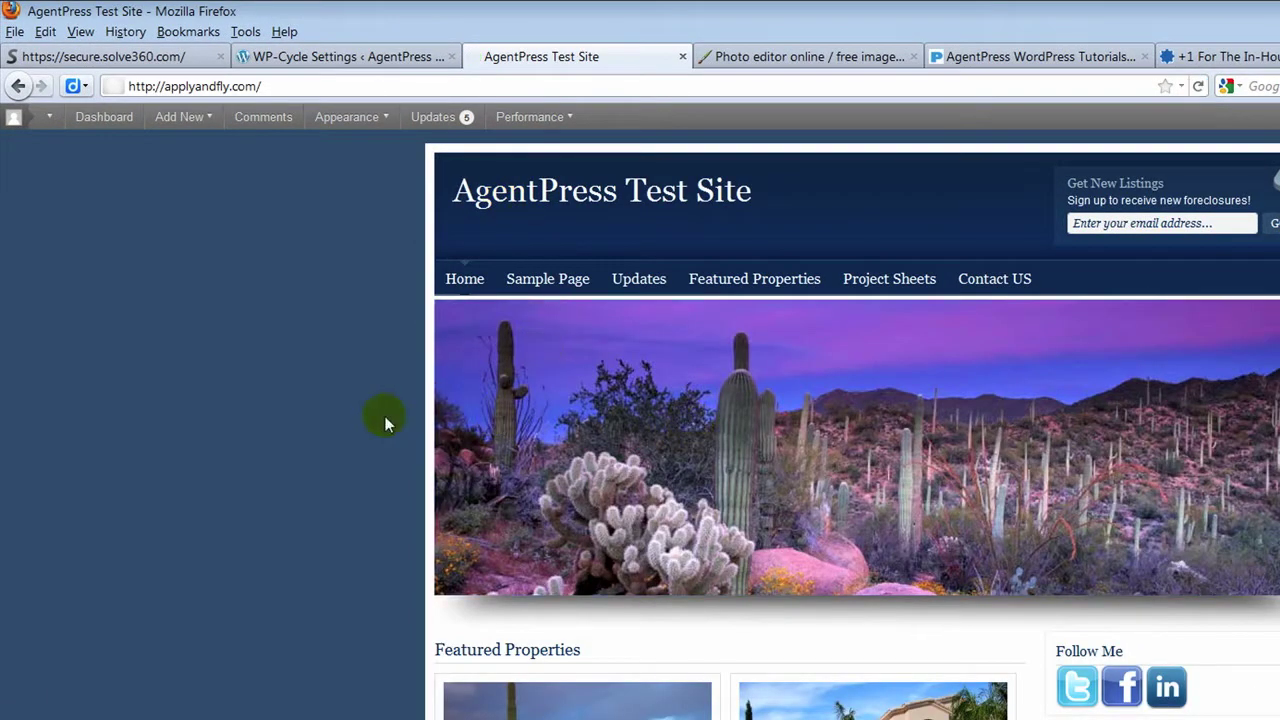
- Confirm the desert banner leads to Contact US, then move to the Pixlr photo editor
{"action": "left_click", "coordinate": [791, 437]}
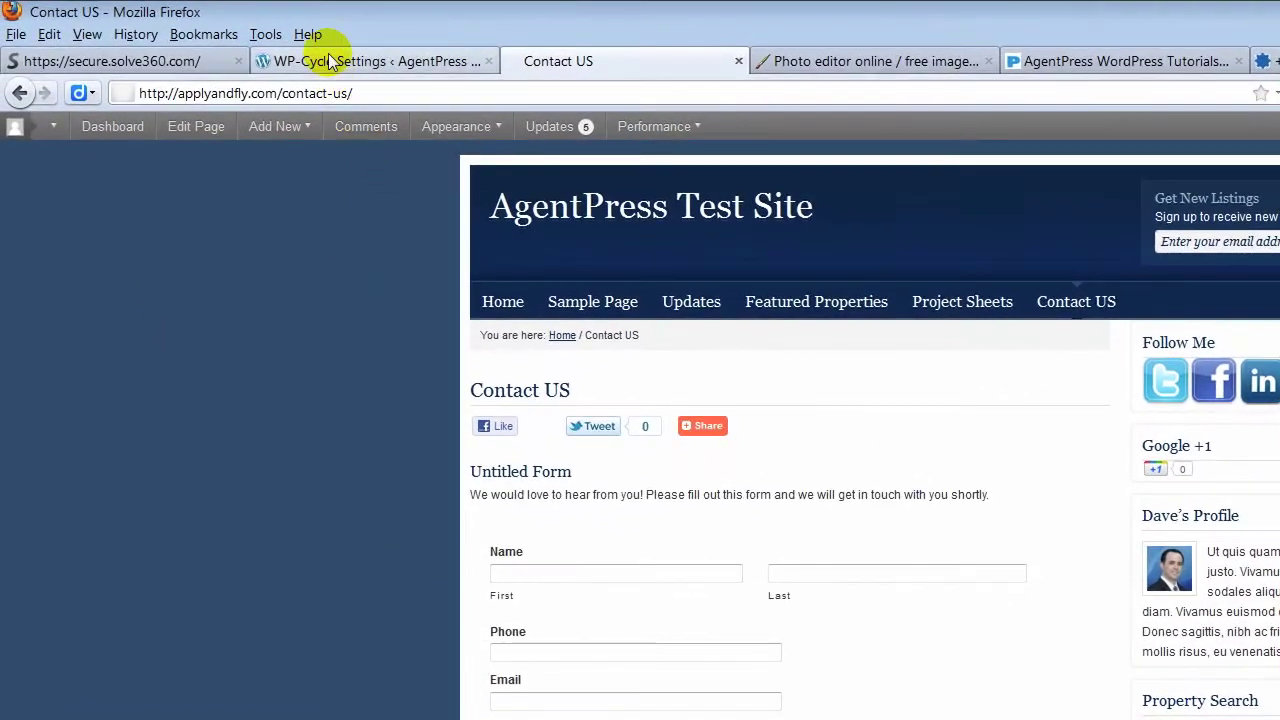
{"action": "left_click", "coordinate": [325, 60]}
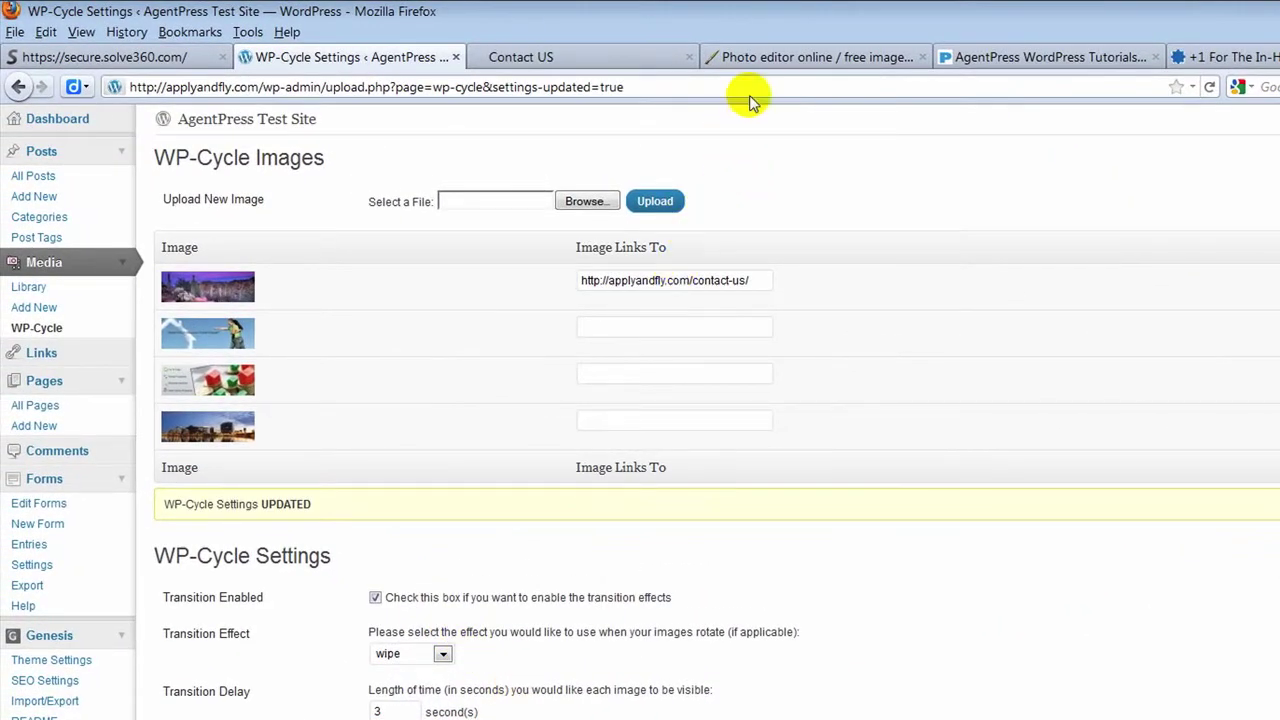
{"action": "left_click", "coordinate": [795, 58]}
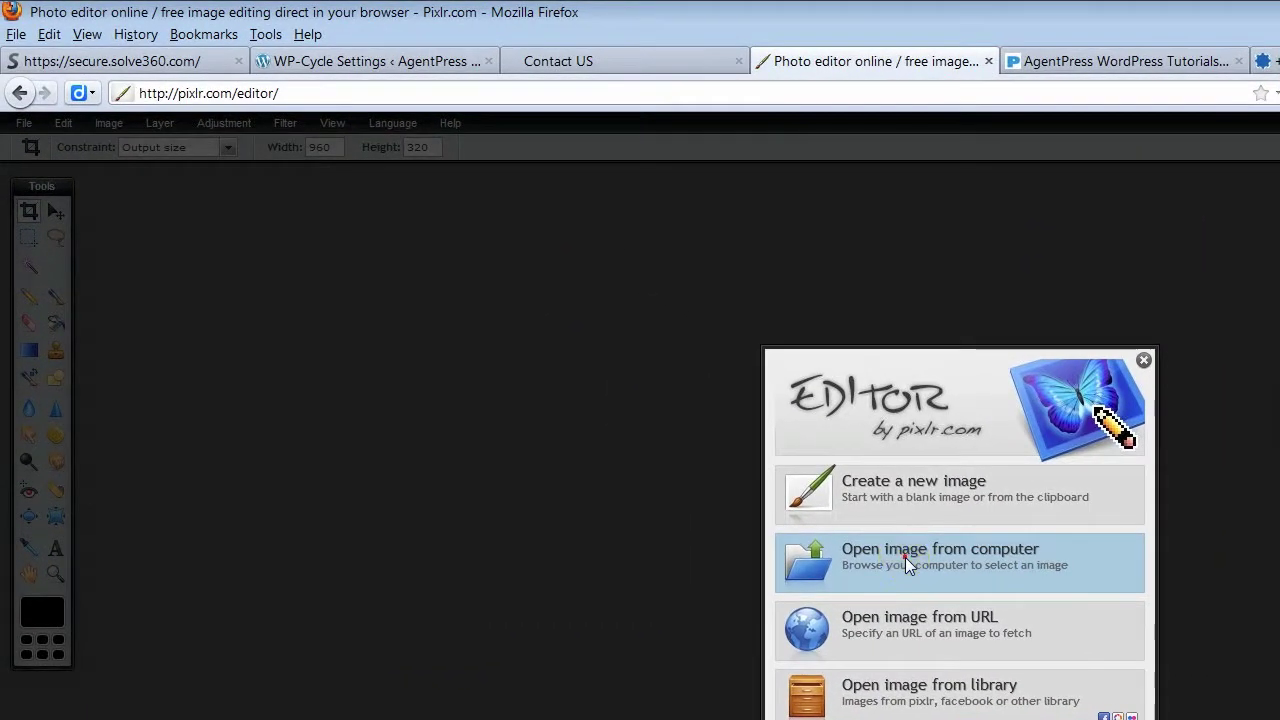
- Load newspaper.png from the slider370 folder in Pixlr and enlarge its image window
{"action": "left_click", "coordinate": [822, 501]}
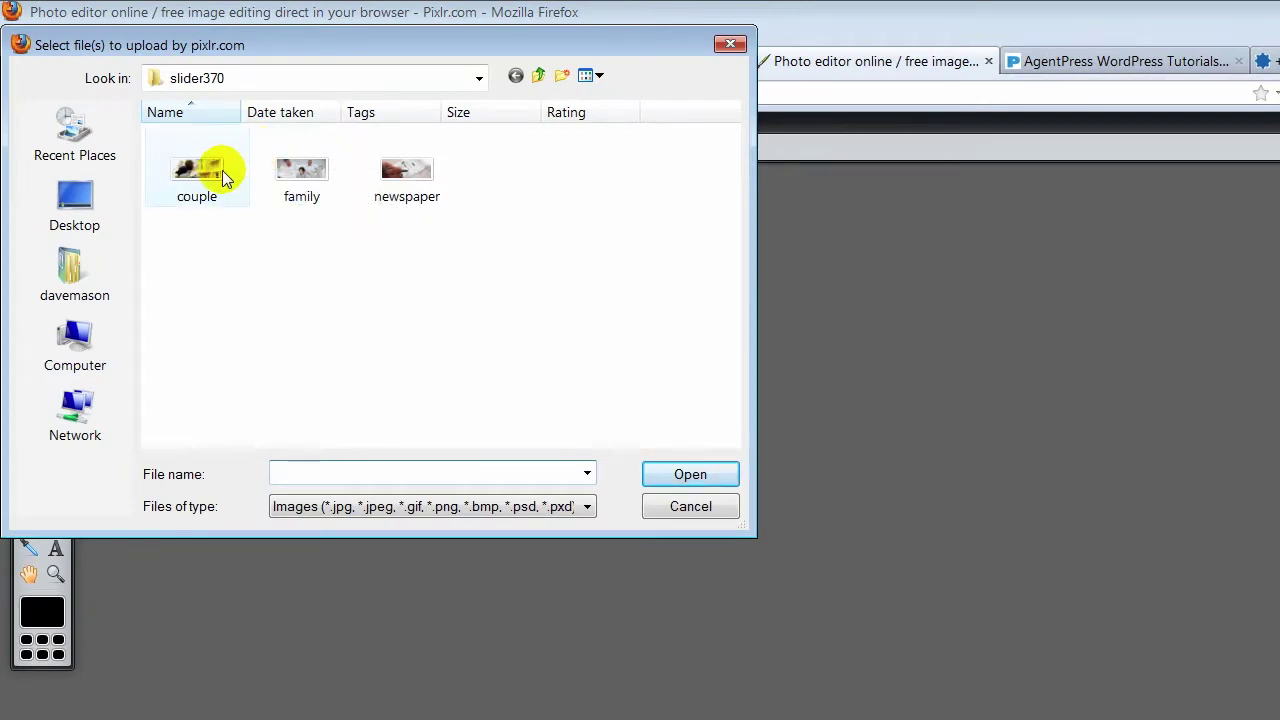
{"action": "double_click", "coordinate": [405, 167]}
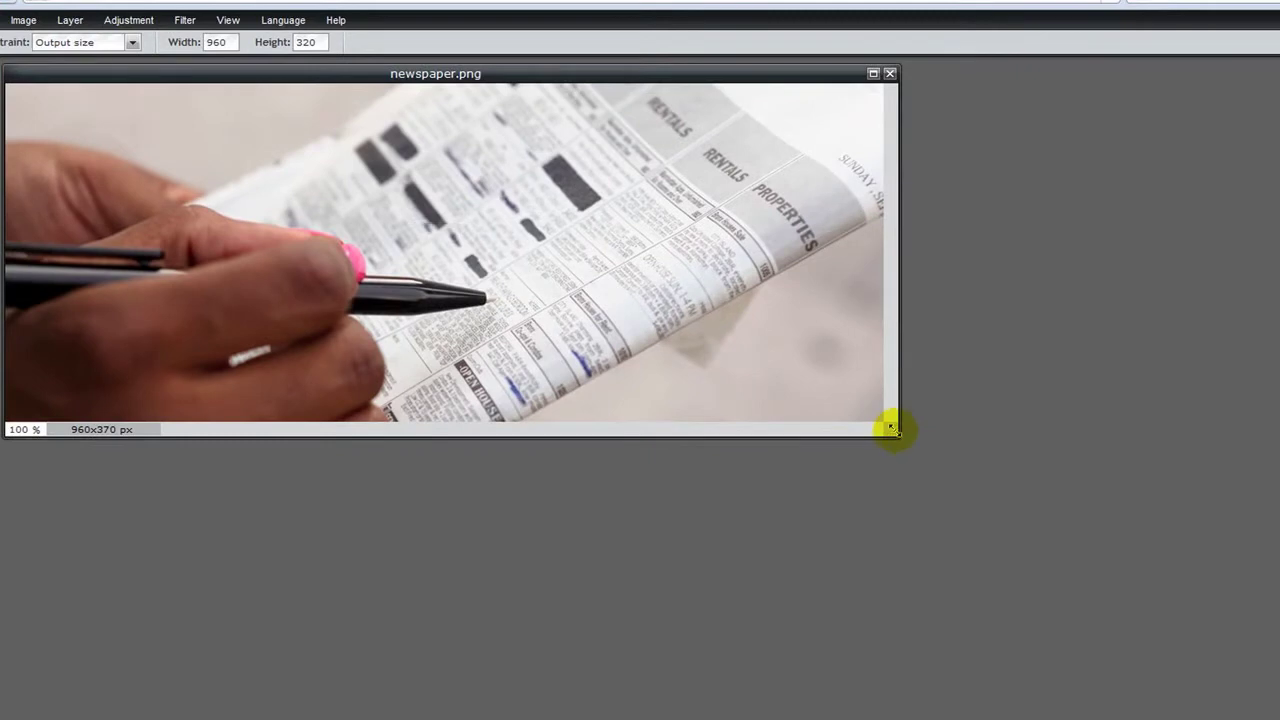
{"action": "left_click_drag", "start_coordinate": [891, 429], "coordinate": [1247, 688]}
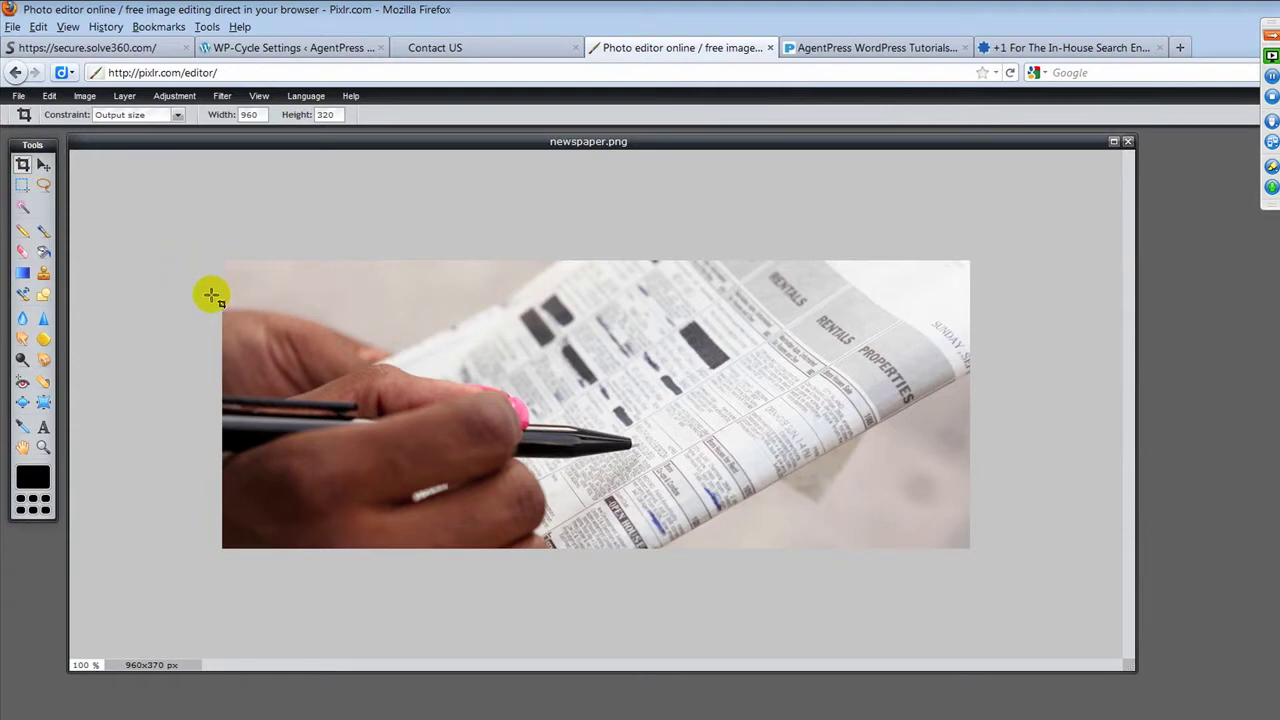
- Crop the newspaper photo to a 960×320 horizontal band and apply the crop
{"action": "left_click_drag", "start_coordinate": [213, 291], "coordinate": [1045, 636]}
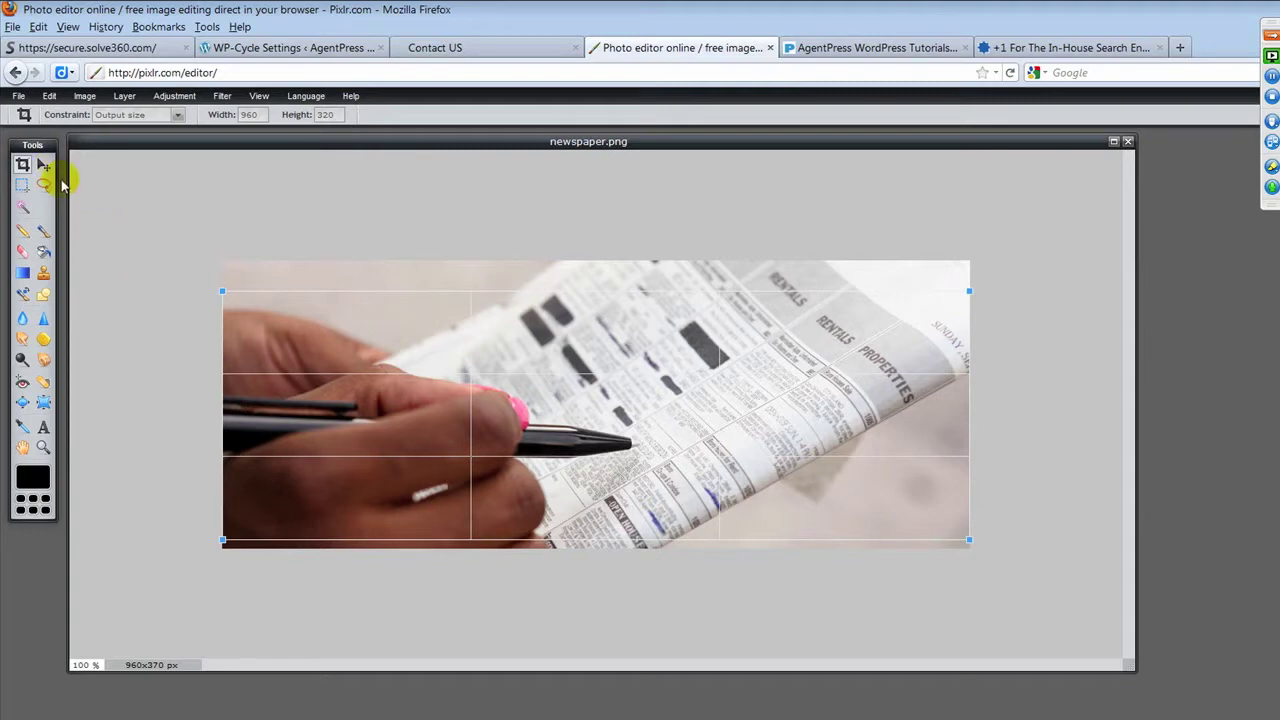
{"action": "right_click", "coordinate": [379, 390]}
{"action": "left_click", "coordinate": [380, 385]}
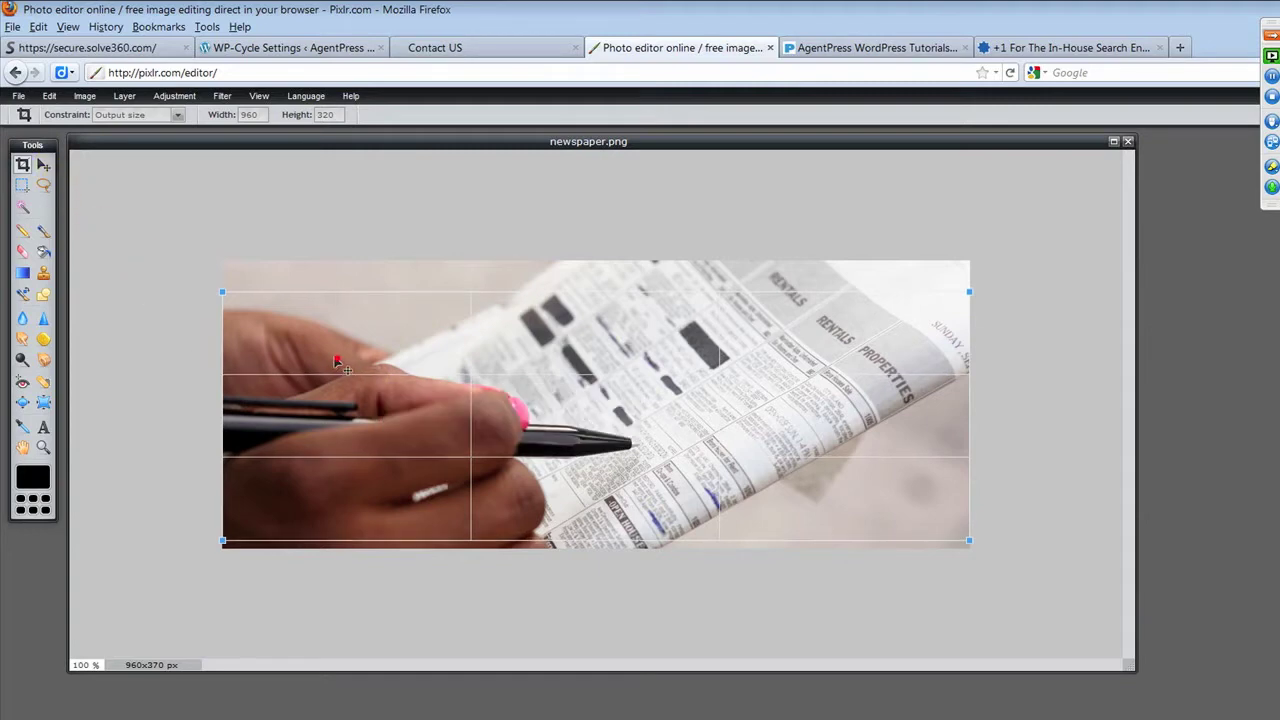
{"action": "left_click", "coordinate": [44, 165]}
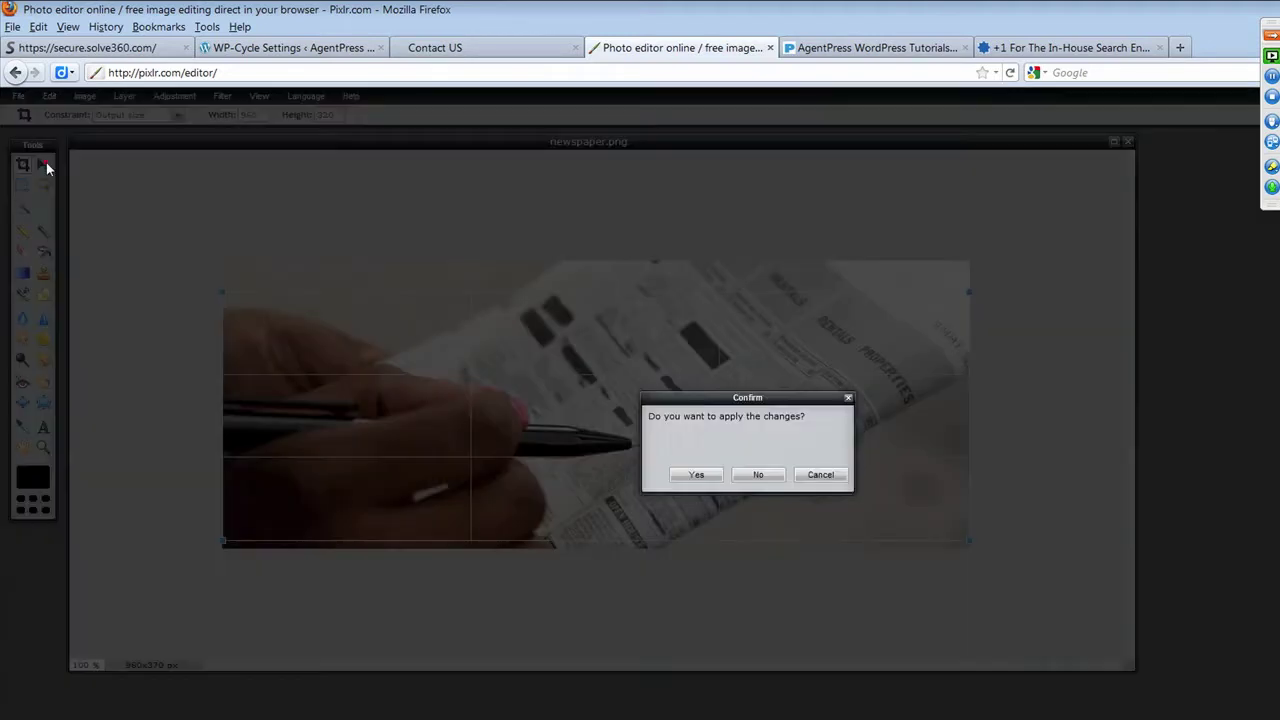
{"action": "left_click", "coordinate": [695, 476]}
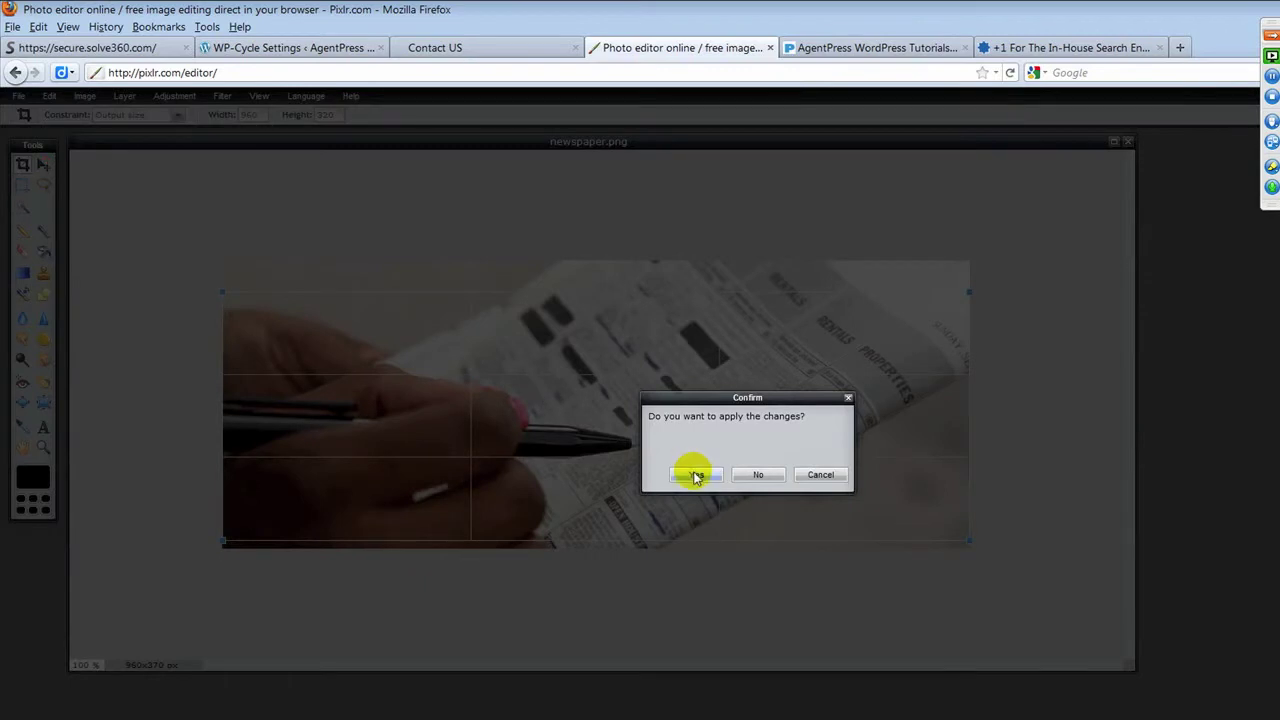
{"action": "left_click", "coordinate": [697, 477]}
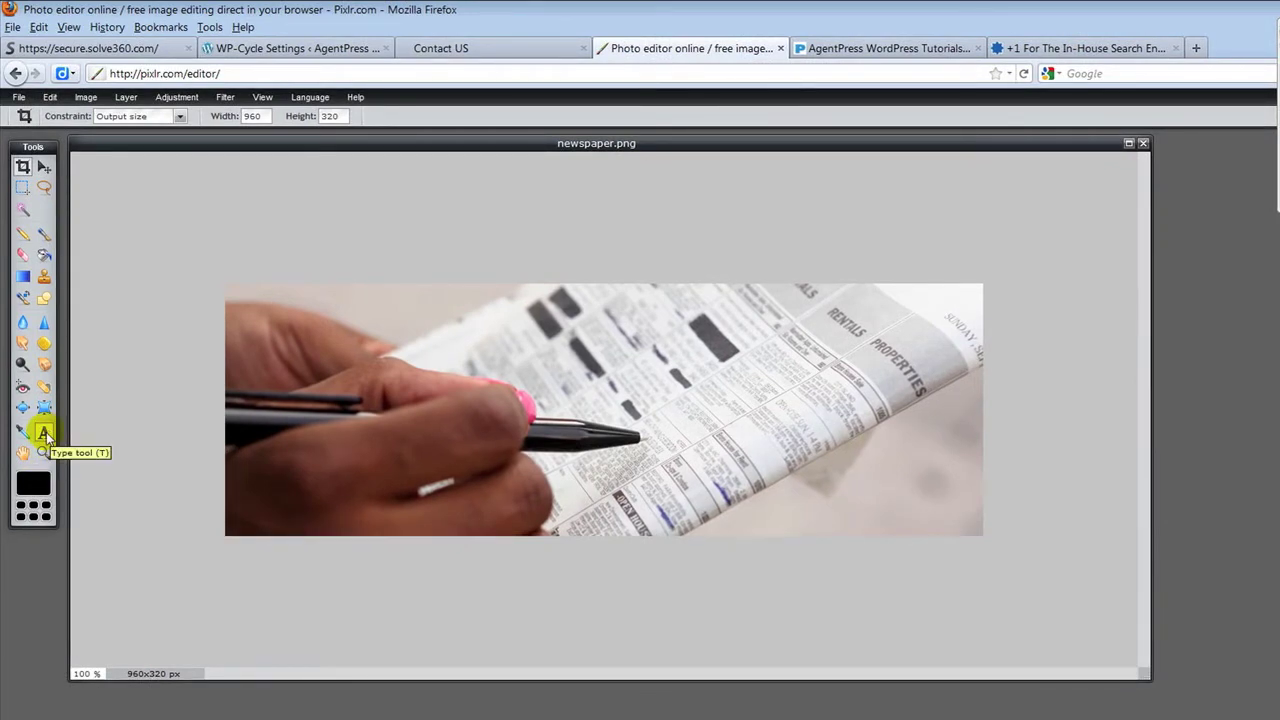
{"action": "left_click", "coordinate": [45, 435]}
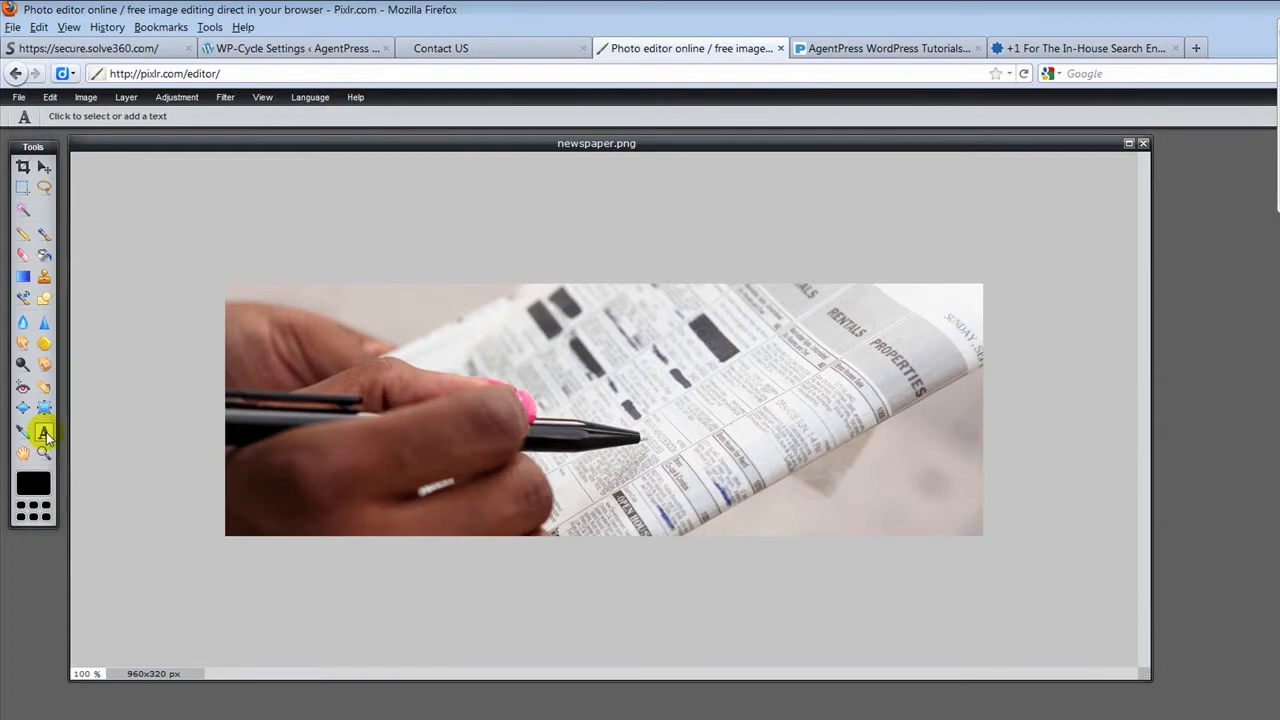
- Add the caption 'Call For Free Foreclosure List' at the photo's lower left
{"action": "left_click", "coordinate": [44, 437]}
{"action": "left_click", "coordinate": [275, 475]}
{"action": "type", "text": "Call F"}
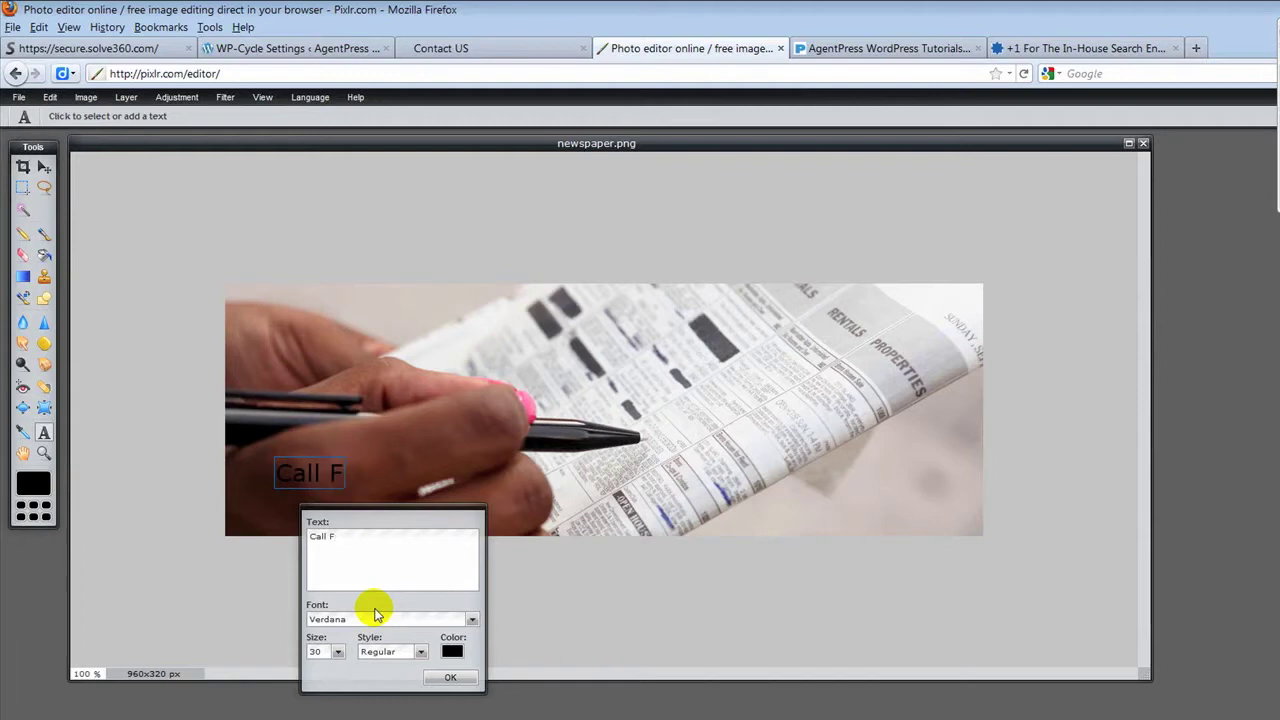
{"action": "type", "text": "or Free "}
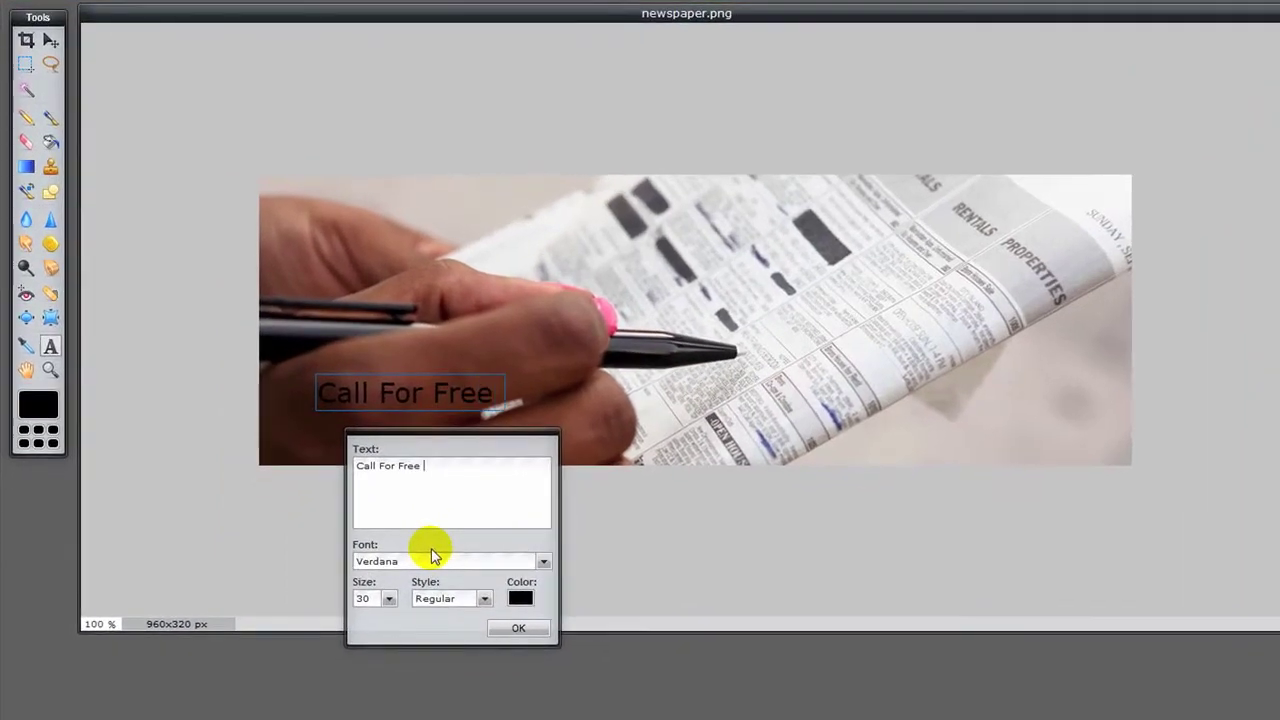
{"action": "type", "text": "Forec"}
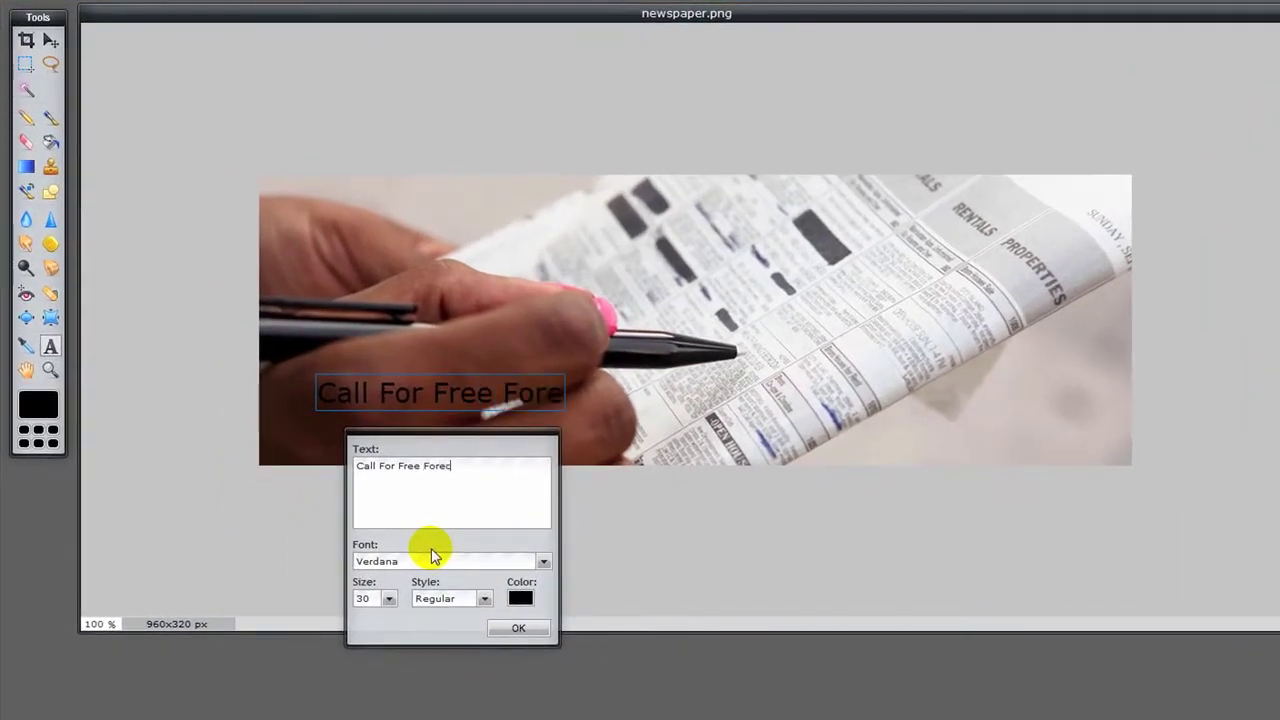
{"action": "type", "text": "losure List"}
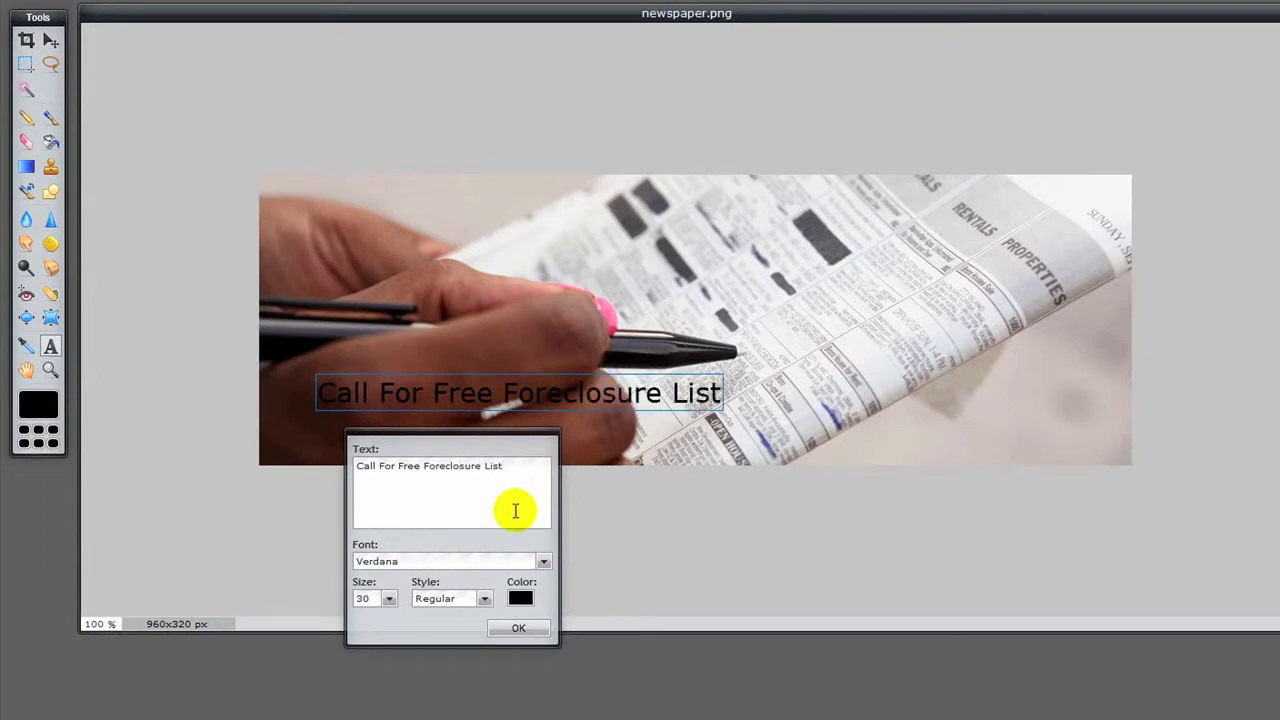
- Make the caption text blue and enlarge it from size 30 to 54
{"action": "left_click", "coordinate": [519, 596]}
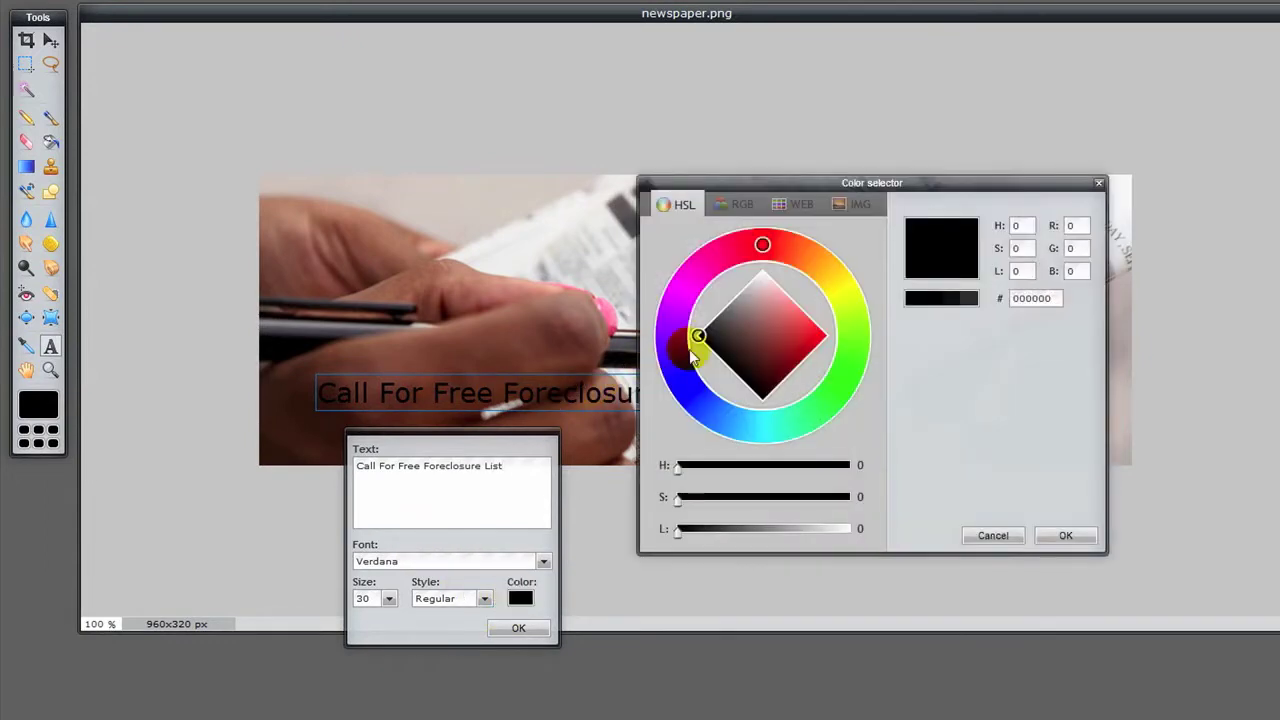
{"action": "left_click_drag", "start_coordinate": [698, 335], "coordinate": [800, 326]}
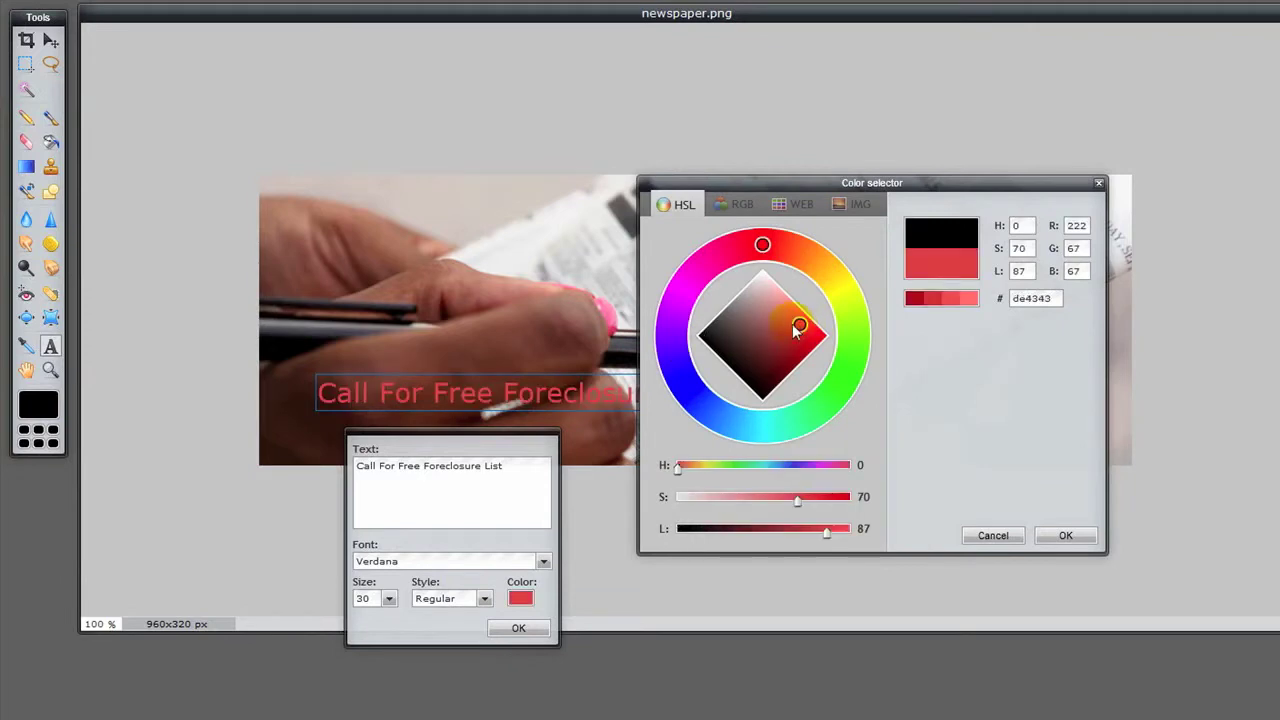
{"action": "left_click", "coordinate": [698, 400]}
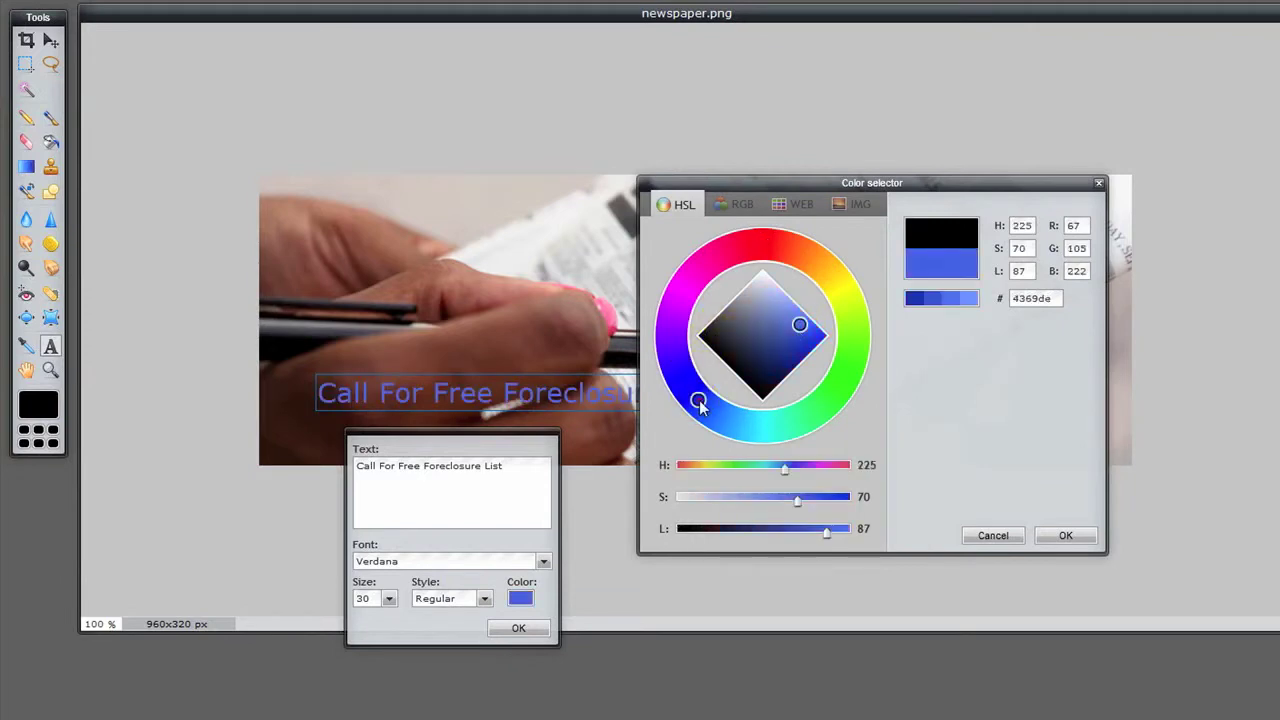
{"action": "left_click", "coordinate": [798, 340]}
{"action": "left_click", "coordinate": [1060, 535]}
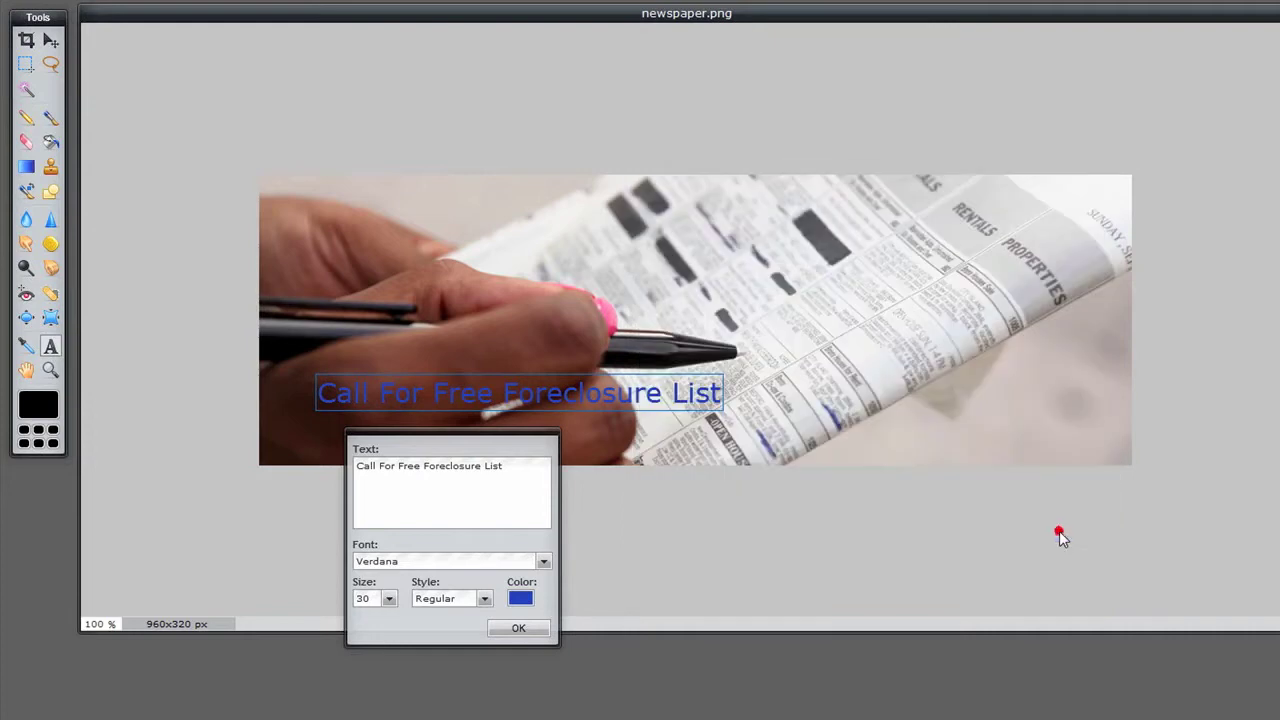
{"action": "left_click", "coordinate": [390, 598]}
{"action": "left_click_drag", "start_coordinate": [323, 613], "coordinate": [337, 616]}
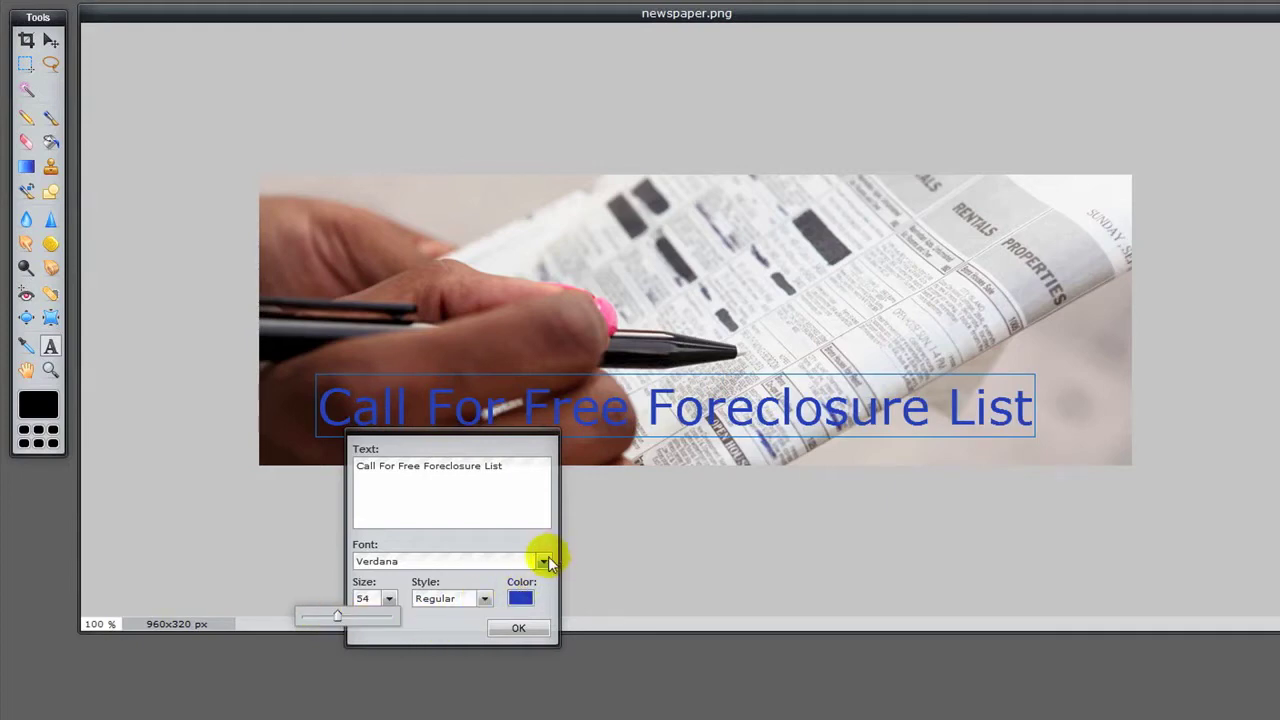
- Set the caption font to Berlin Sans FB Demi and commit the text layer
{"action": "left_click", "coordinate": [545, 561]}
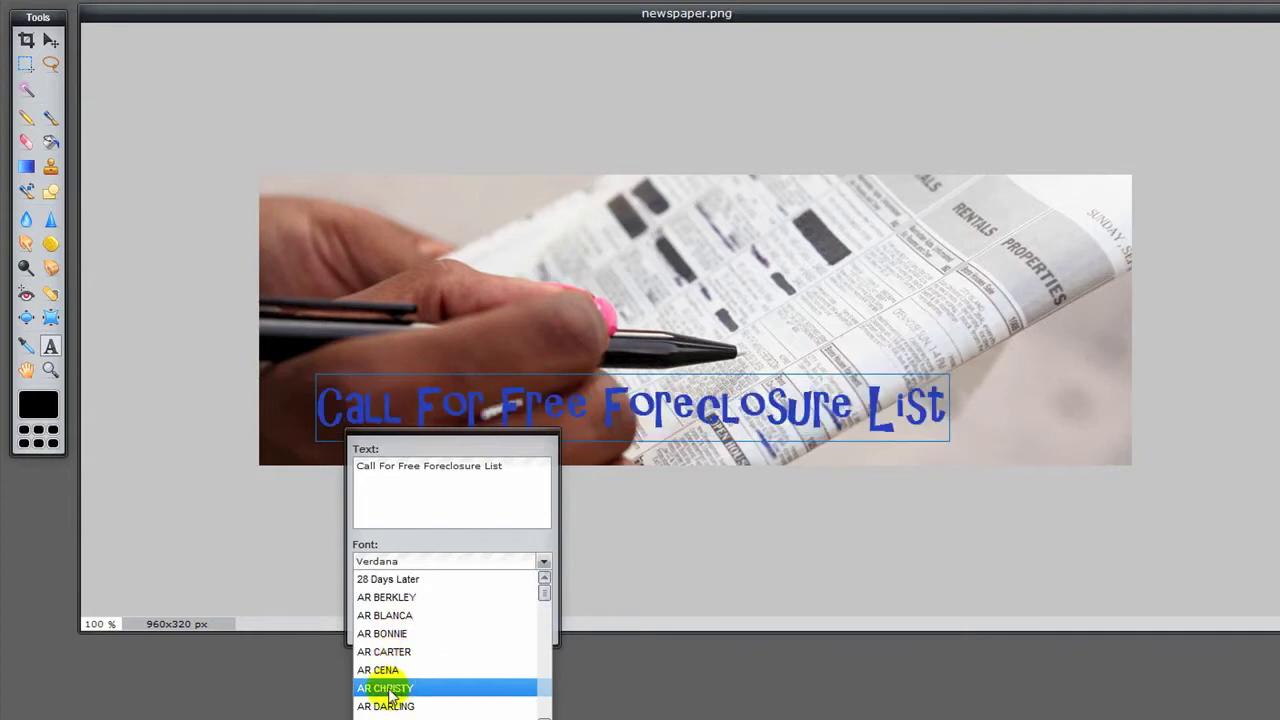
{"action": "scroll", "coordinate": [380, 690], "scroll_direction": "down", "scroll_amount": 5}
{"action": "scroll", "coordinate": [380, 690], "scroll_direction": "up", "scroll_amount": 5}
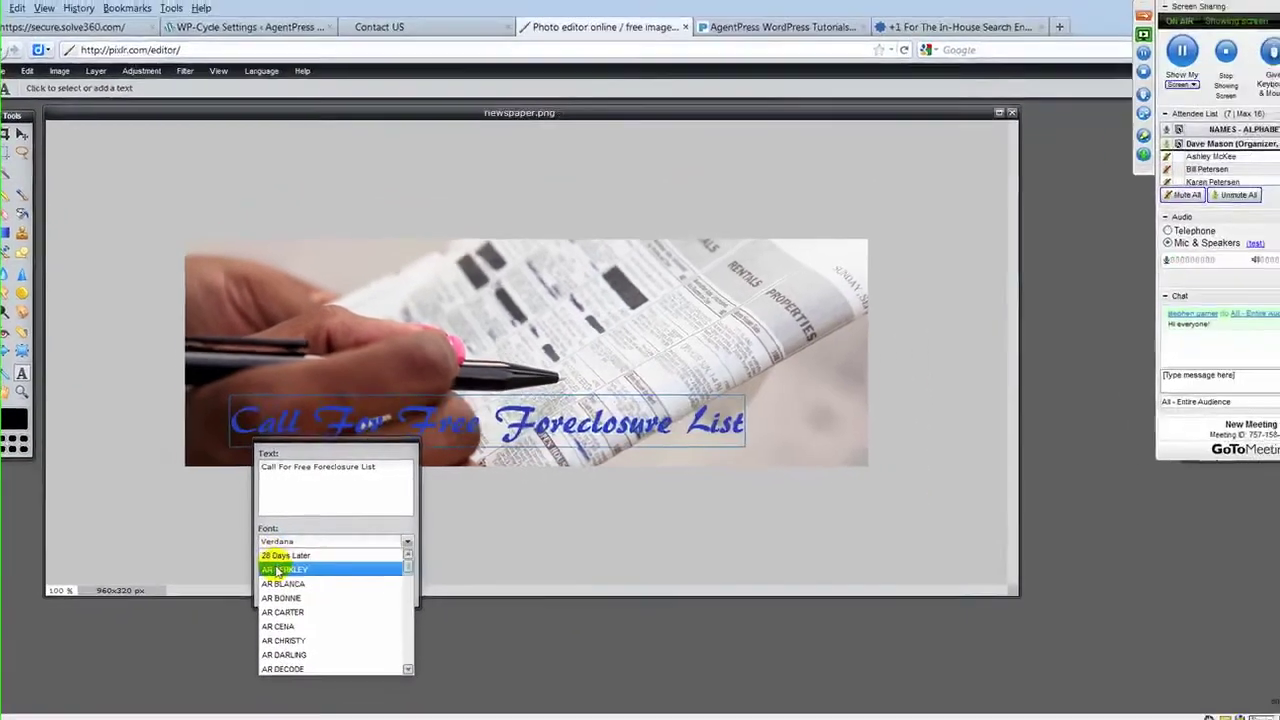
{"action": "scroll", "coordinate": [275, 620], "scroll_direction": "down", "scroll_amount": 5}
{"action": "scroll", "coordinate": [275, 620], "scroll_direction": "down", "scroll_amount": 5}
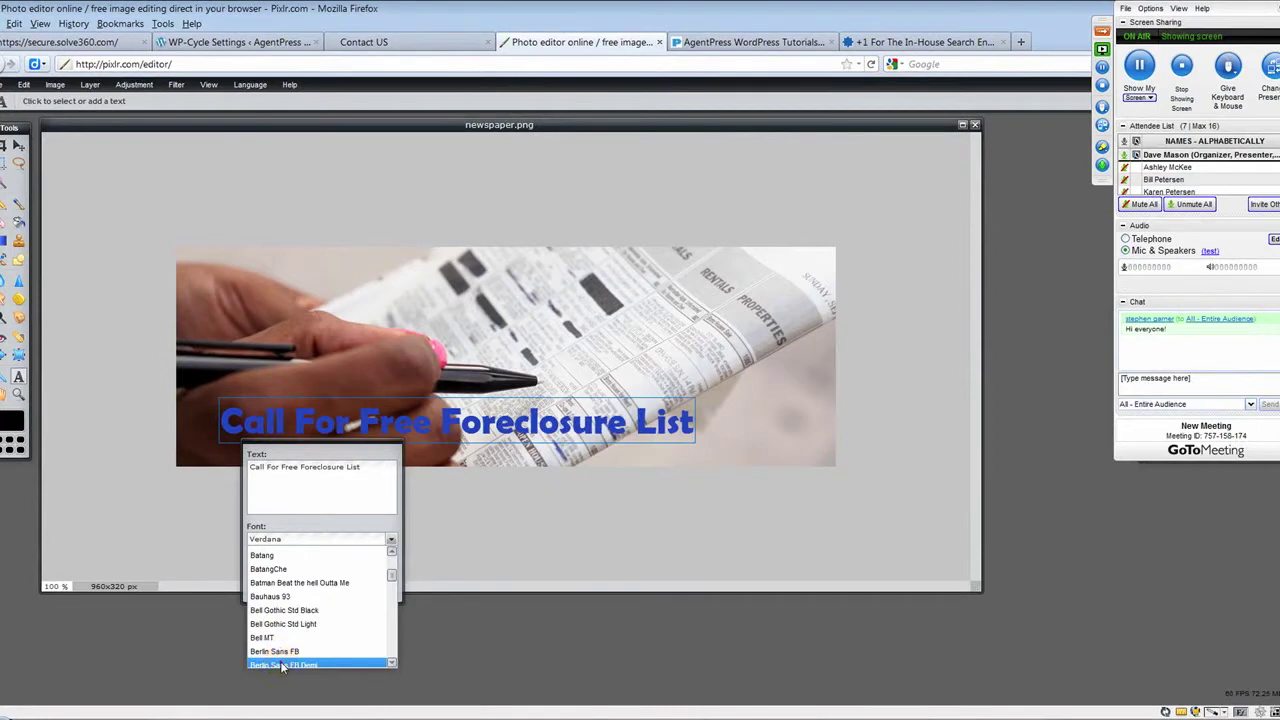
{"action": "left_click", "coordinate": [282, 665]}
{"action": "left_click", "coordinate": [372, 588]}
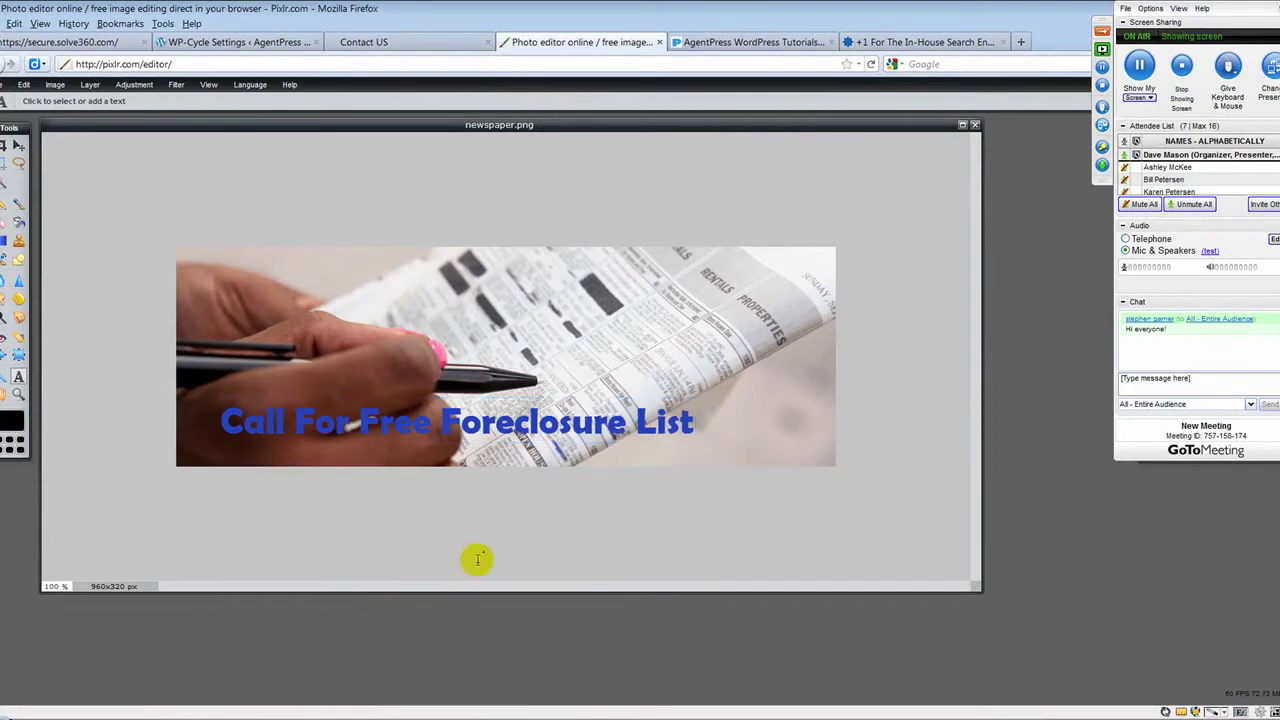
{"action": "left_click", "coordinate": [1102, 30]}
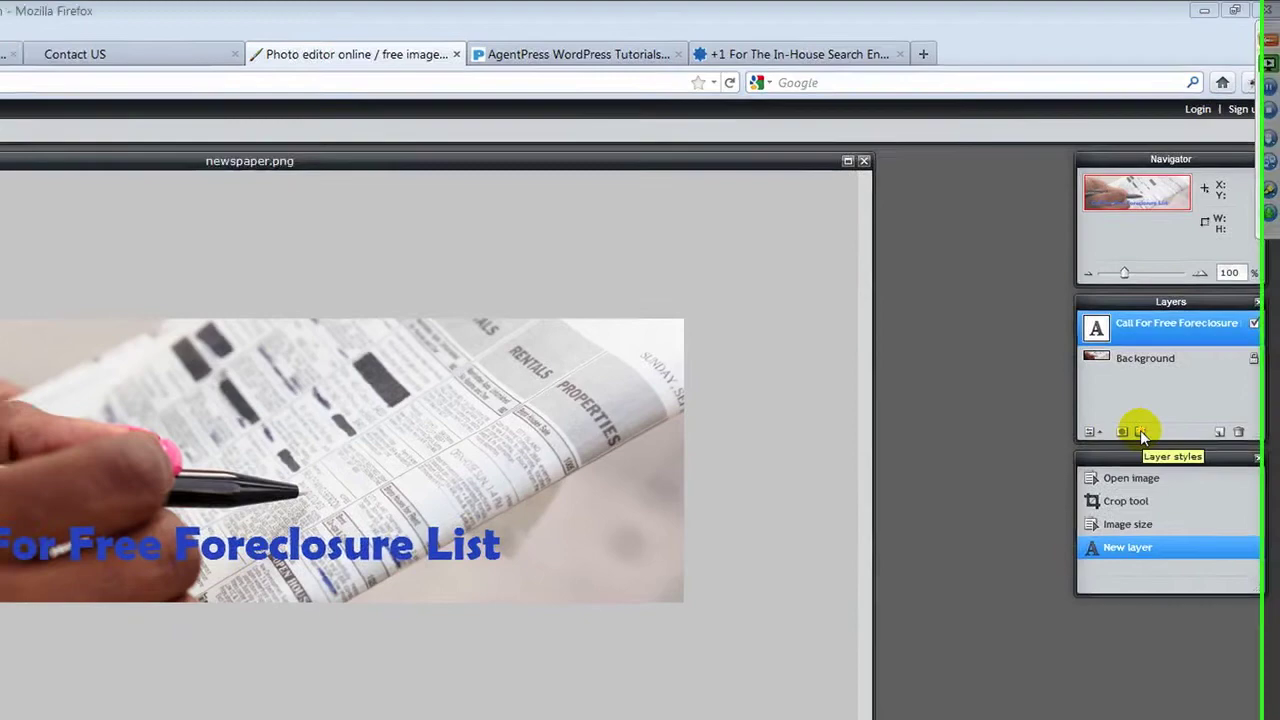
- Apply inner shadow, bevel, inner glow and outer glow layer styles to the caption
{"action": "left_click", "coordinate": [1134, 442]}
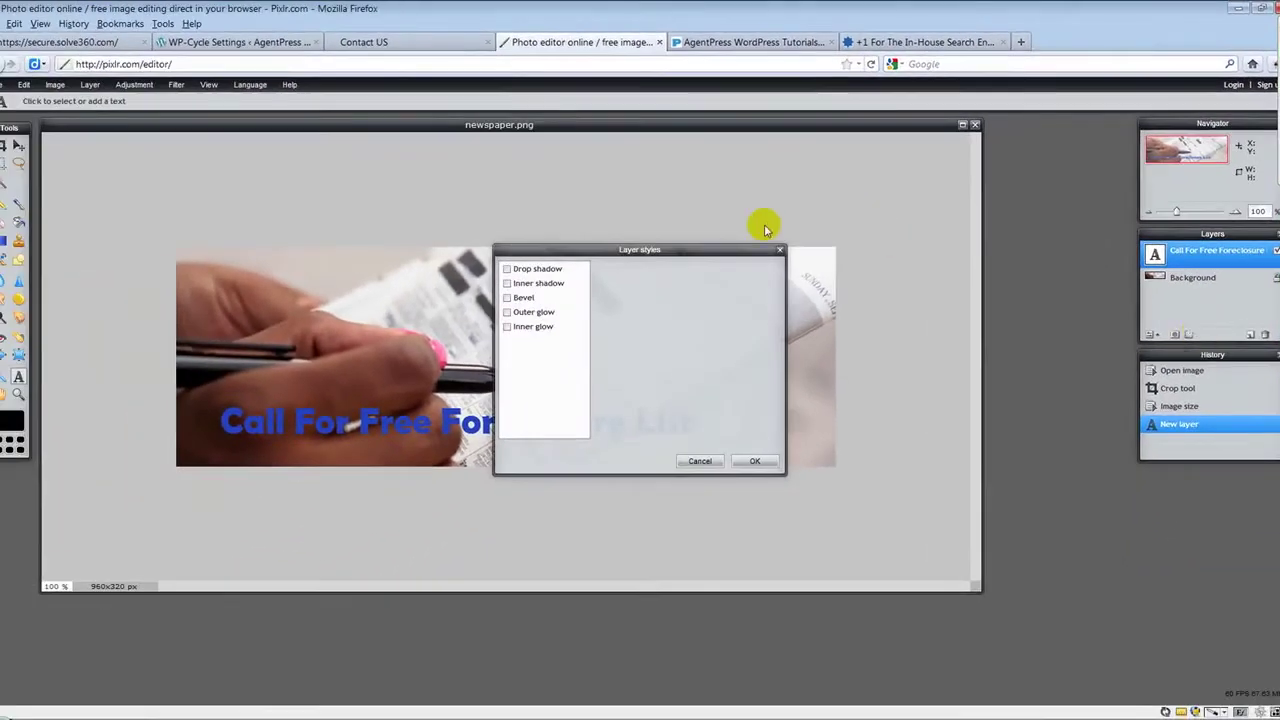
{"action": "left_click_drag", "start_coordinate": [672, 254], "coordinate": [839, 189]}
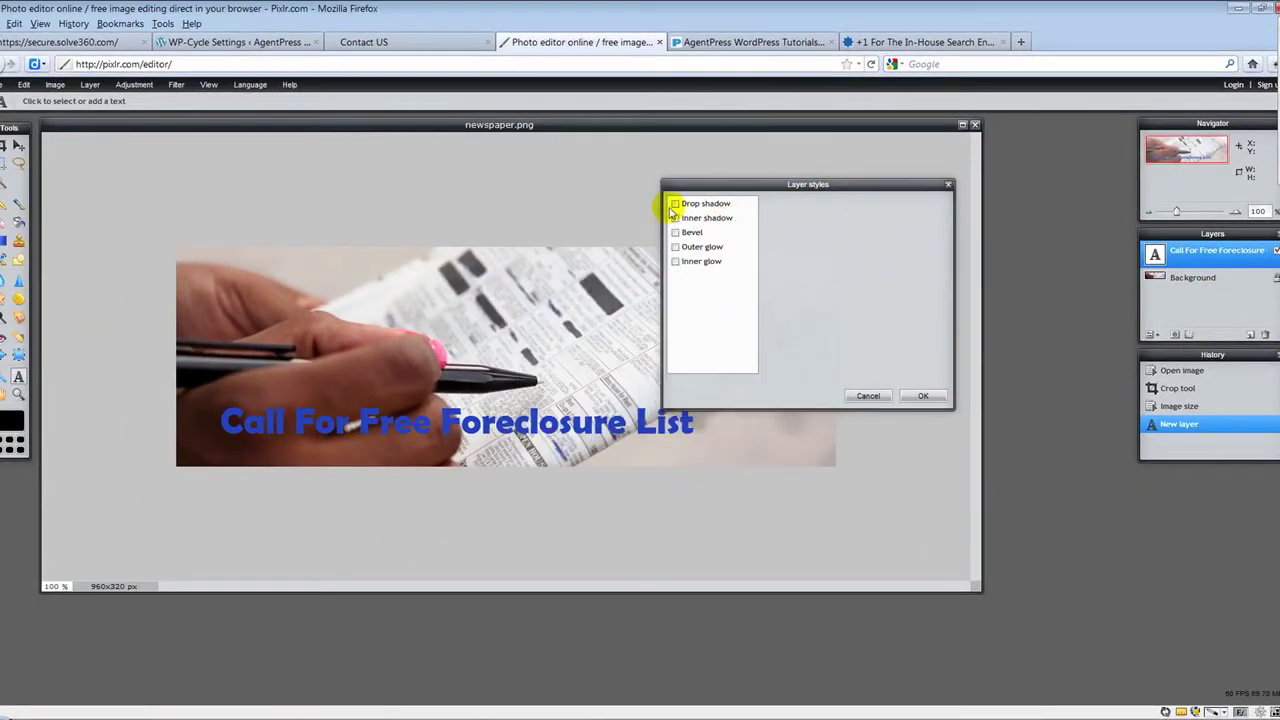
{"action": "left_click", "coordinate": [675, 203]}
{"action": "left_click", "coordinate": [675, 203]}
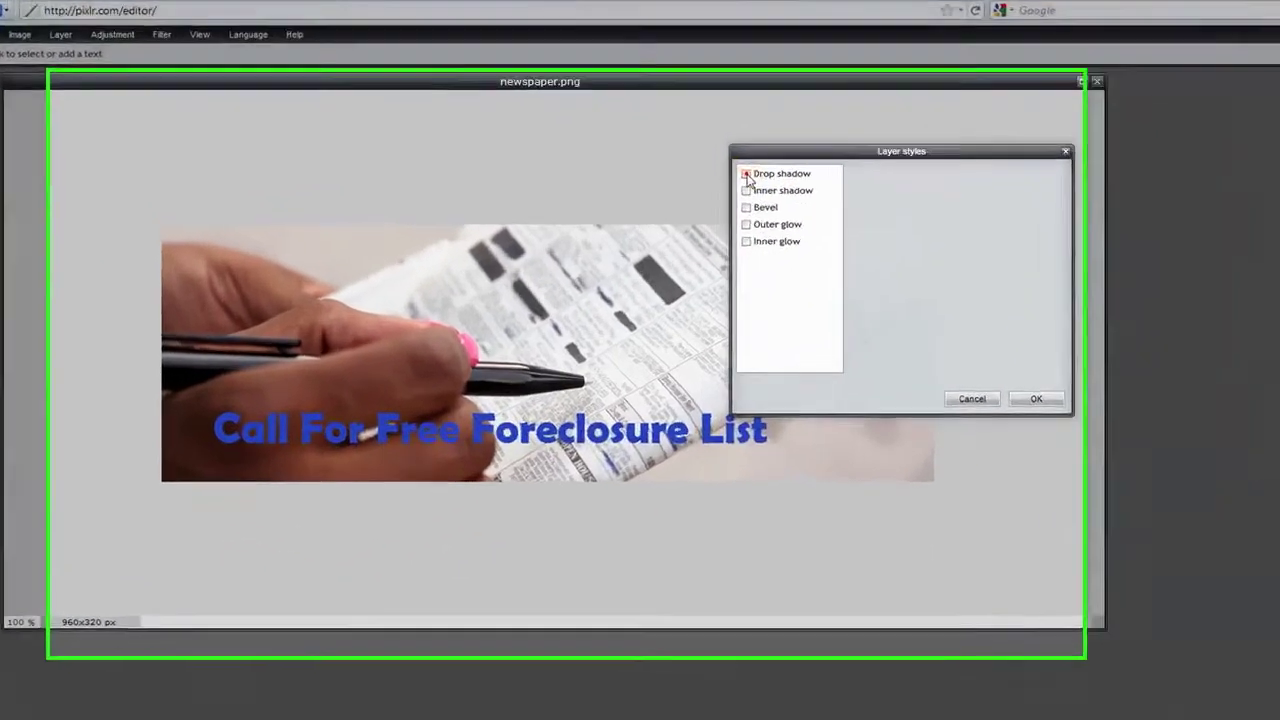
{"action": "left_click", "coordinate": [864, 145]}
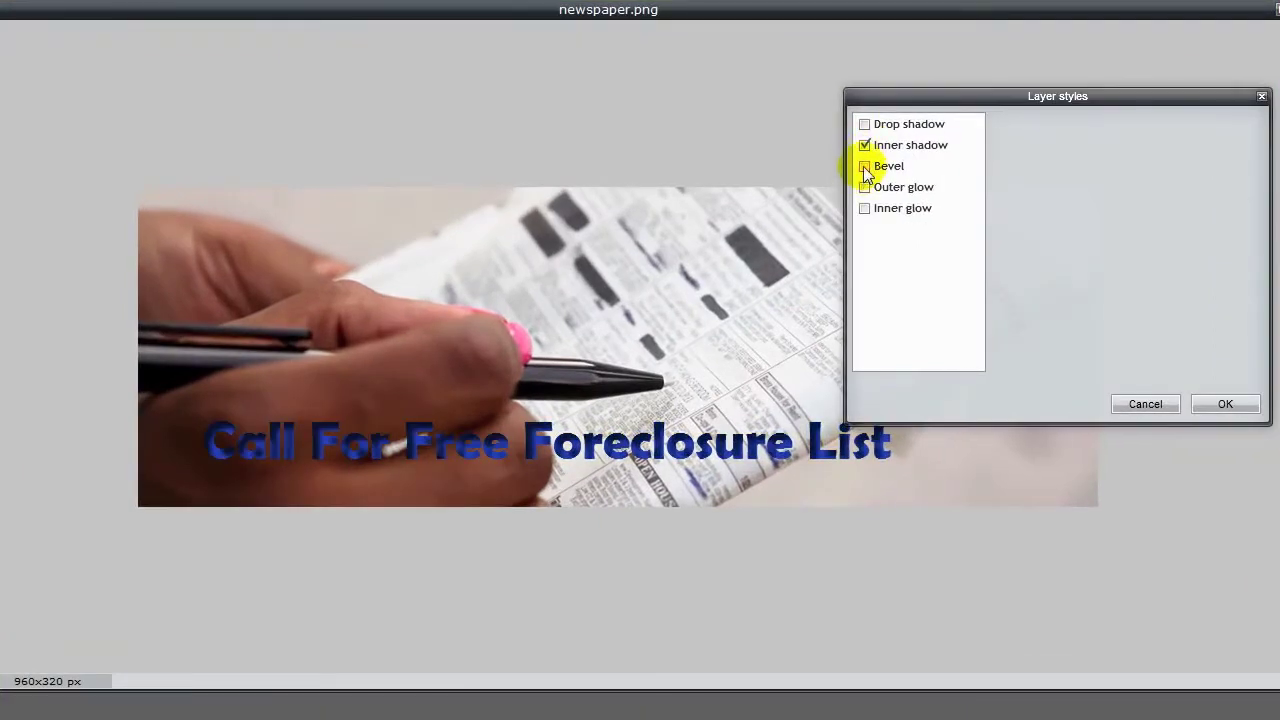
{"action": "left_click", "coordinate": [865, 168]}
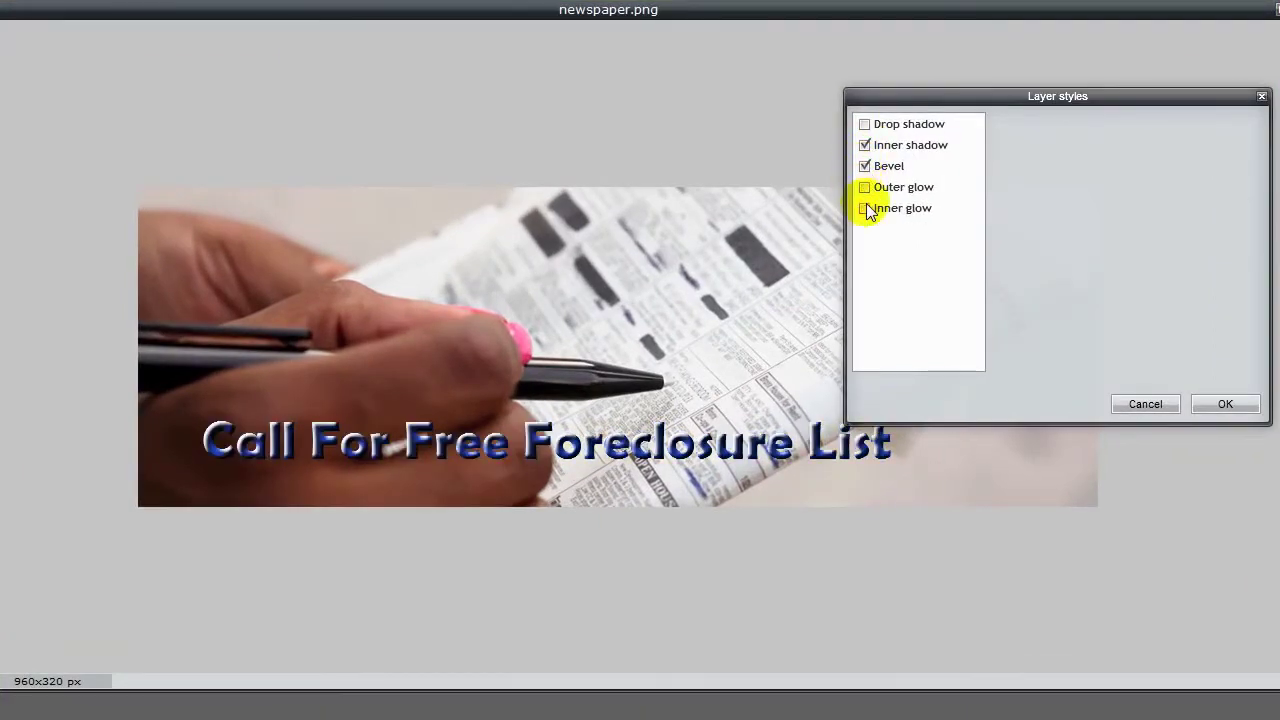
{"action": "left_click", "coordinate": [866, 209]}
{"action": "left_click", "coordinate": [866, 189]}
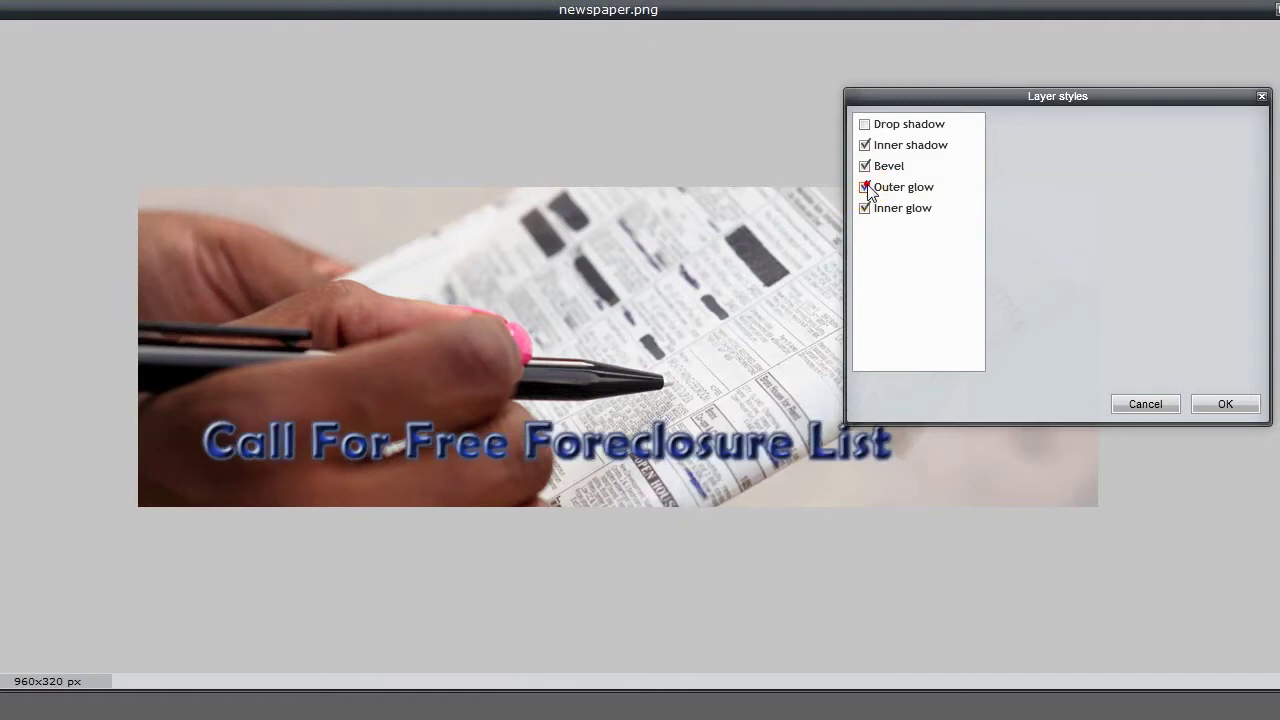
{"action": "left_click", "coordinate": [1214, 404]}
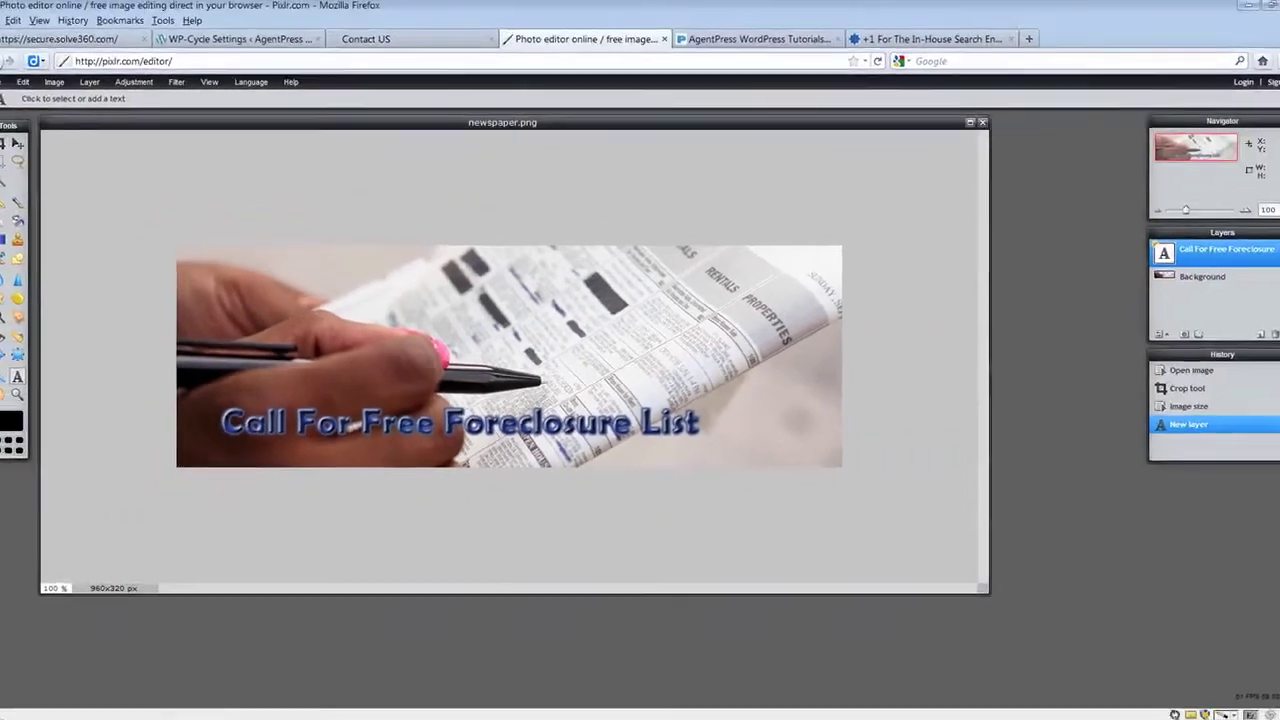
{"action": "left_click", "coordinate": [4, 86]}
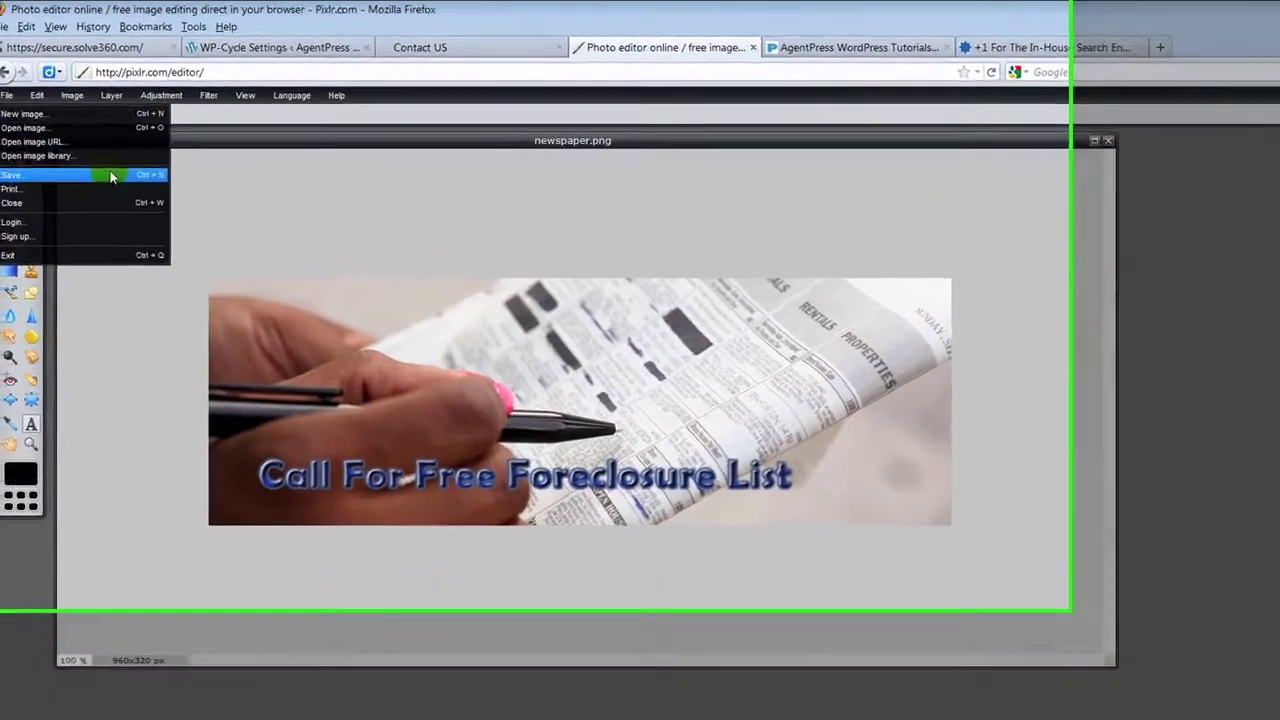
- Save the Pixlr banner to My computer as newspaper320.png inside Demo/slider320
{"action": "left_click", "coordinate": [88, 156]}
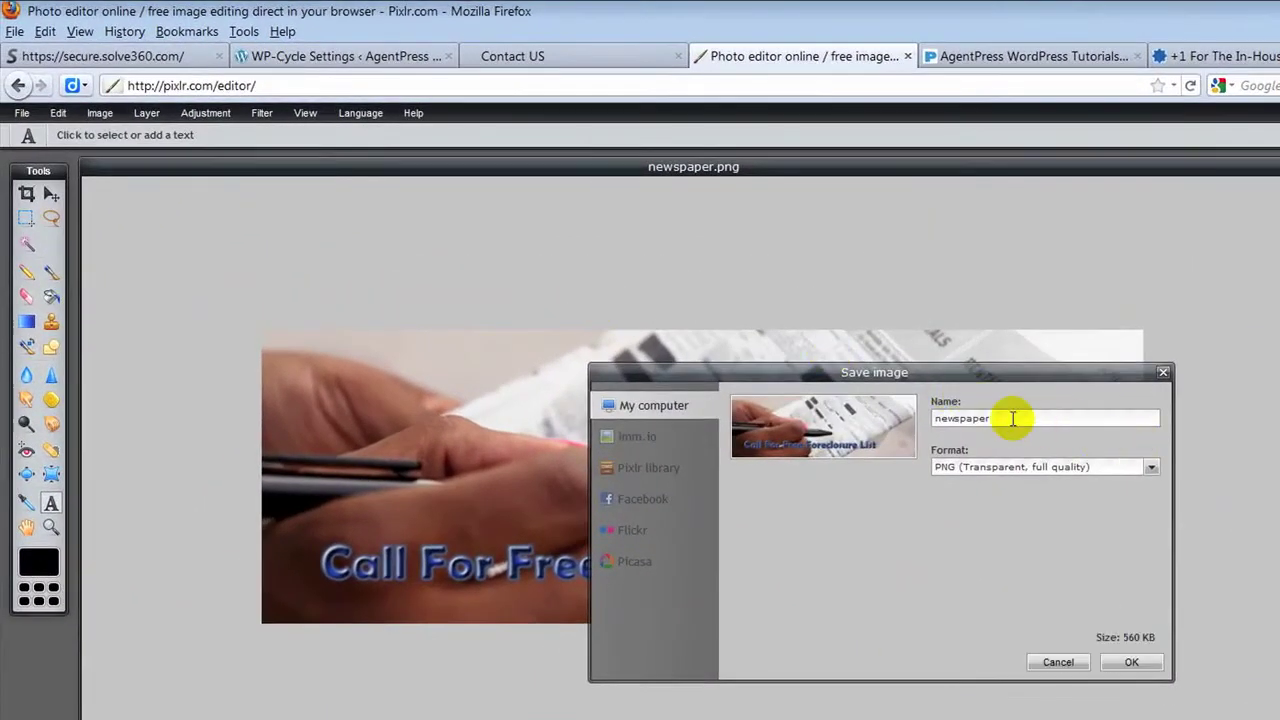
{"action": "left_click", "coordinate": [1012, 418]}
{"action": "type", "text": "320"}
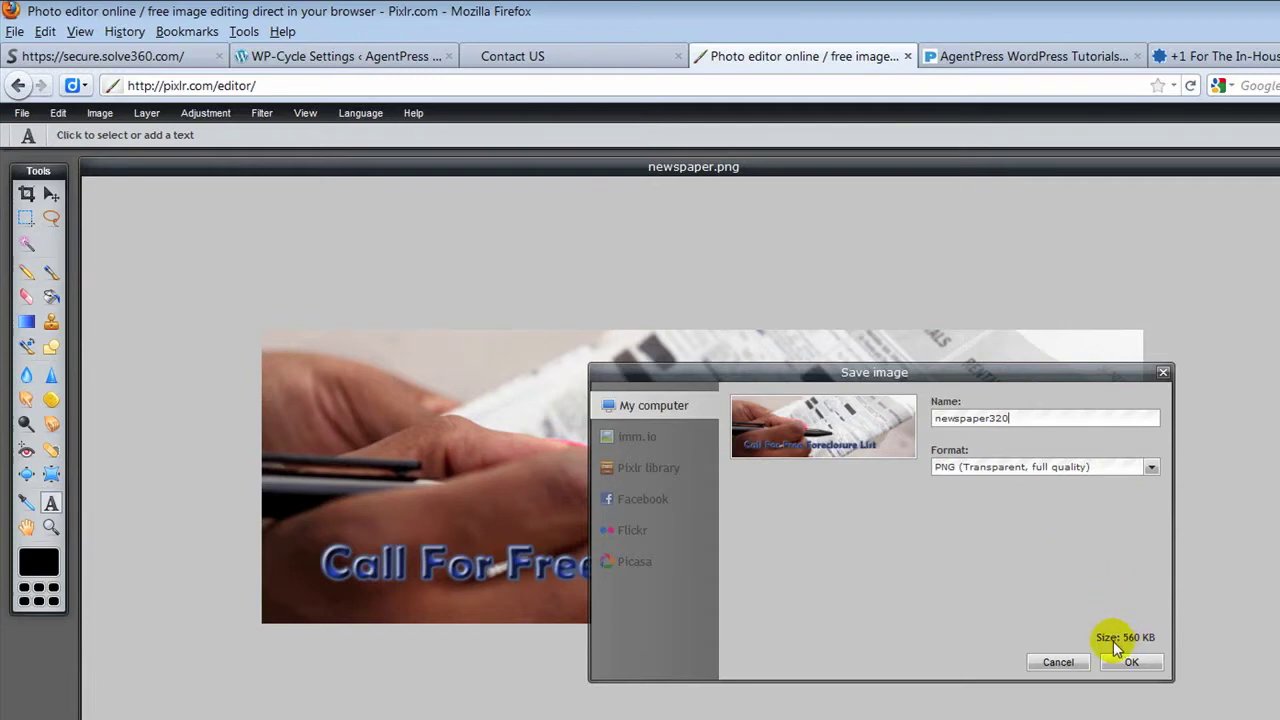
{"action": "left_click", "coordinate": [1157, 672]}
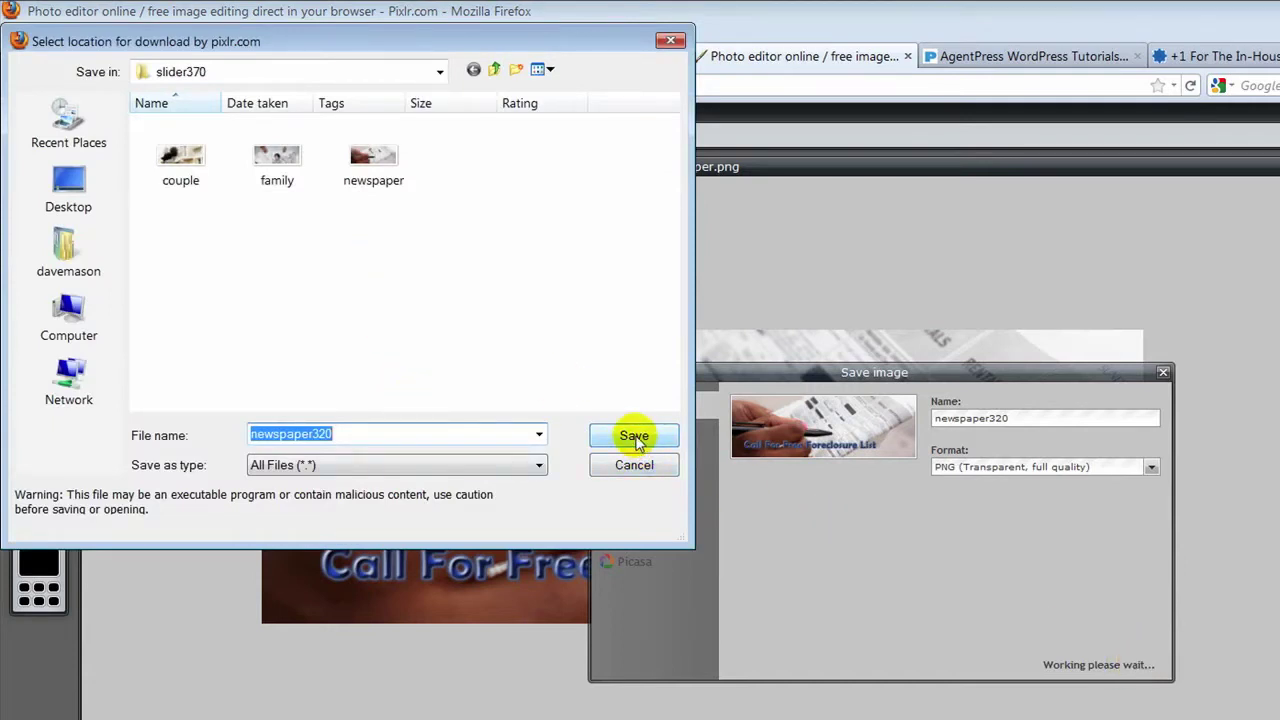
{"action": "left_click", "coordinate": [493, 70]}
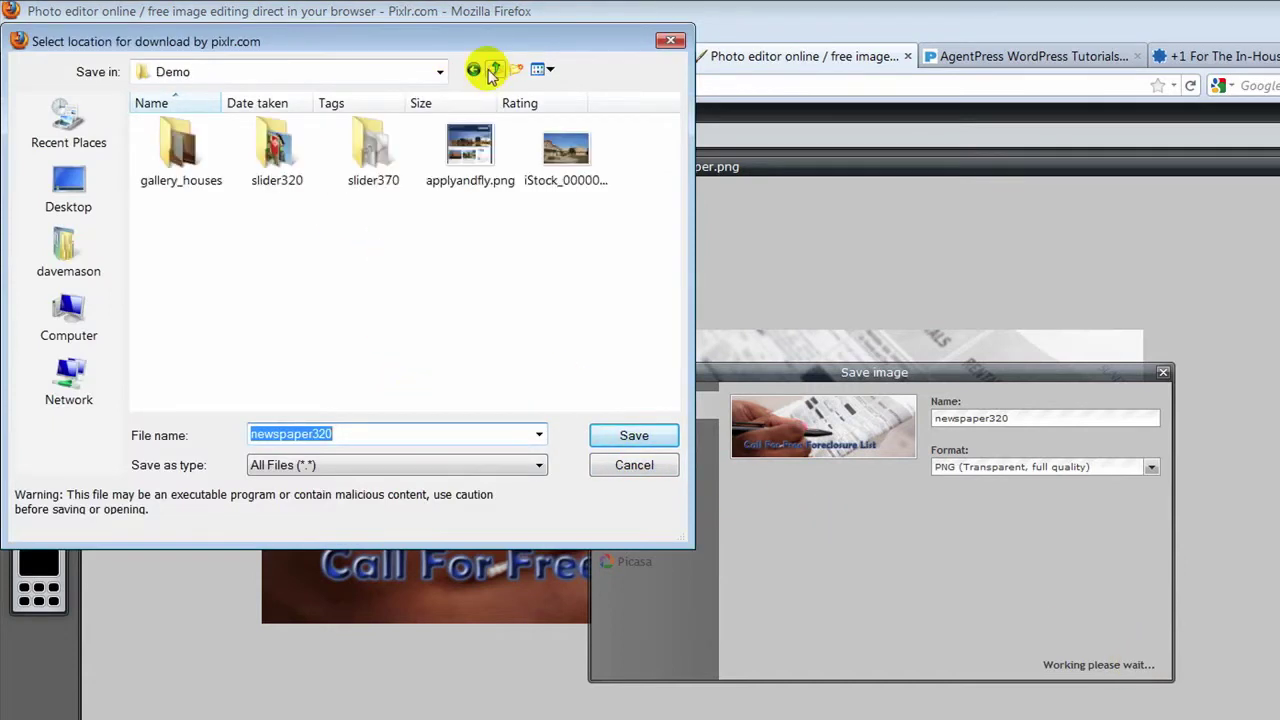
{"action": "left_click", "coordinate": [278, 155]}
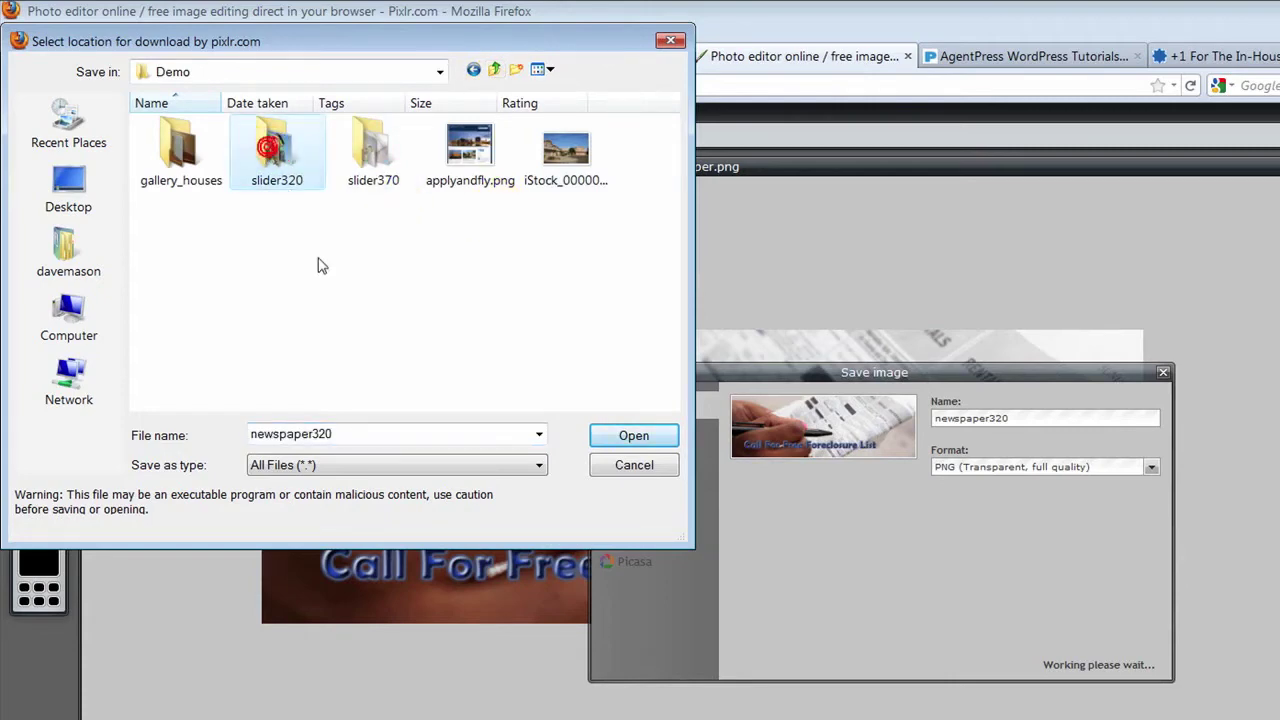
{"action": "left_click", "coordinate": [658, 450]}
{"action": "left_click", "coordinate": [636, 437]}
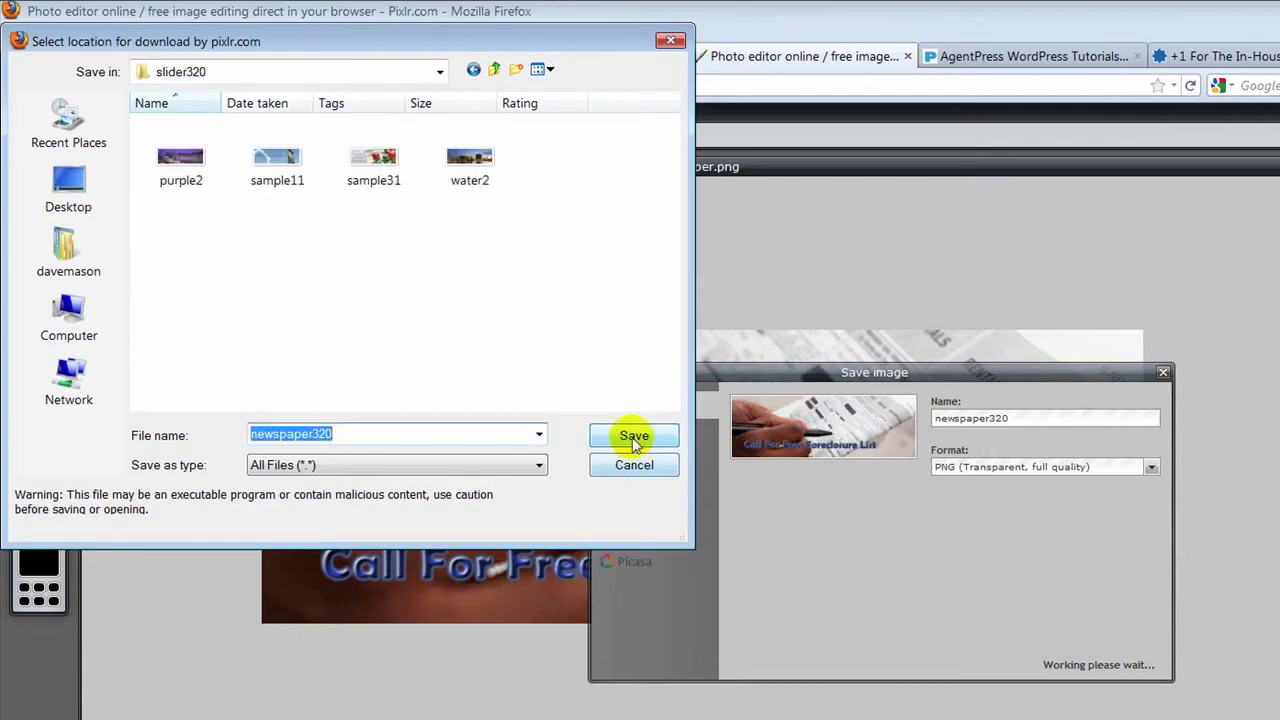
{"action": "left_click", "coordinate": [633, 440]}
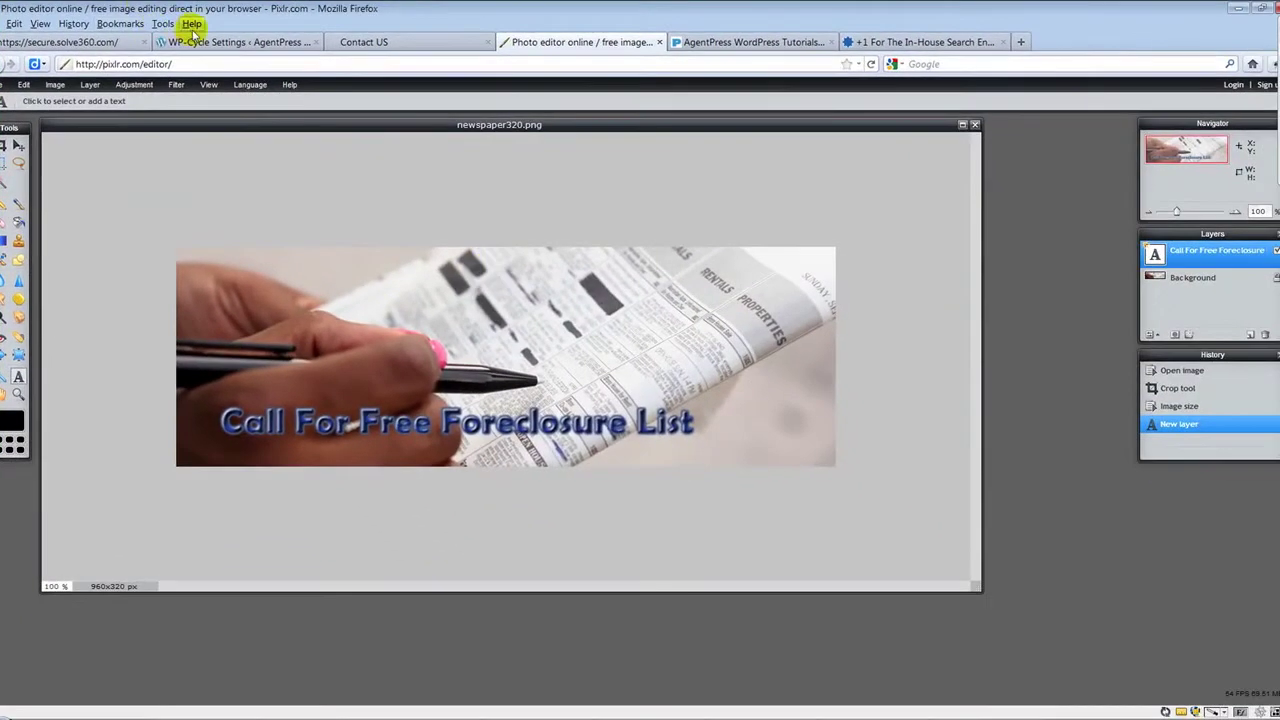
{"action": "left_click", "coordinate": [212, 42]}
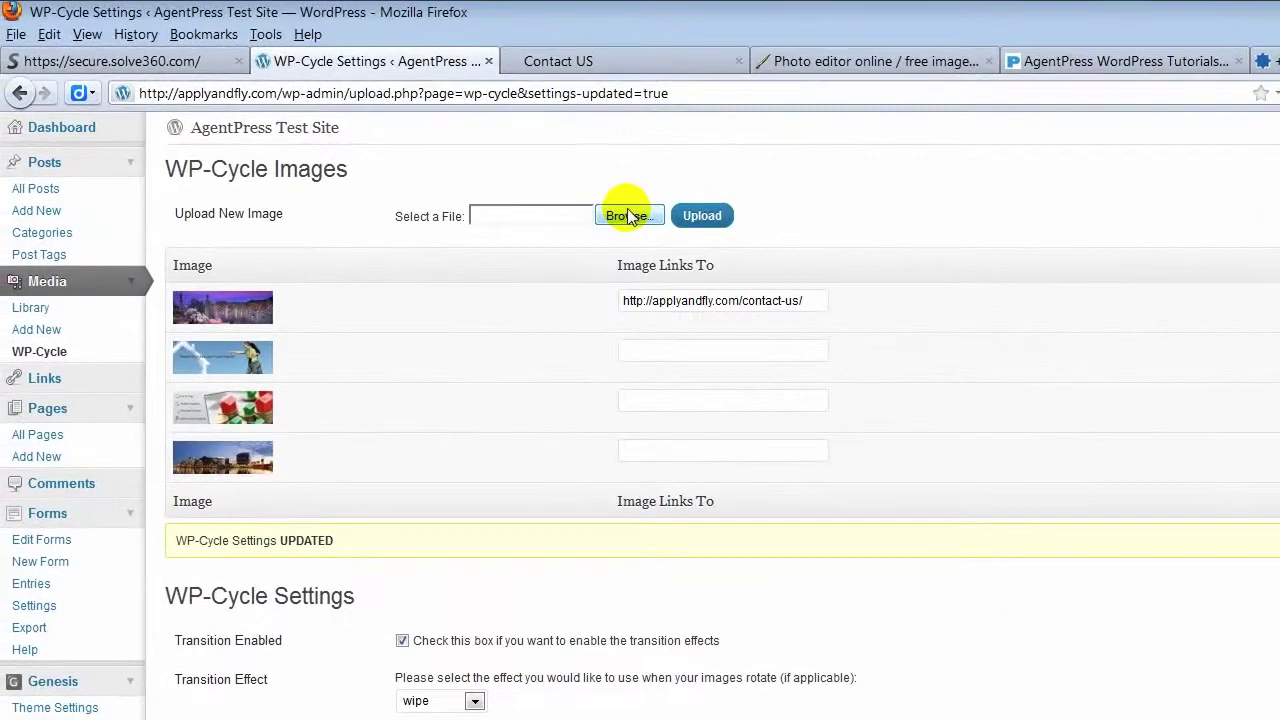
- Upload newspaper320 from Desktop > Demo > slider320 as the fifth WP-Cycle image
{"action": "left_click", "coordinate": [550, 185]}
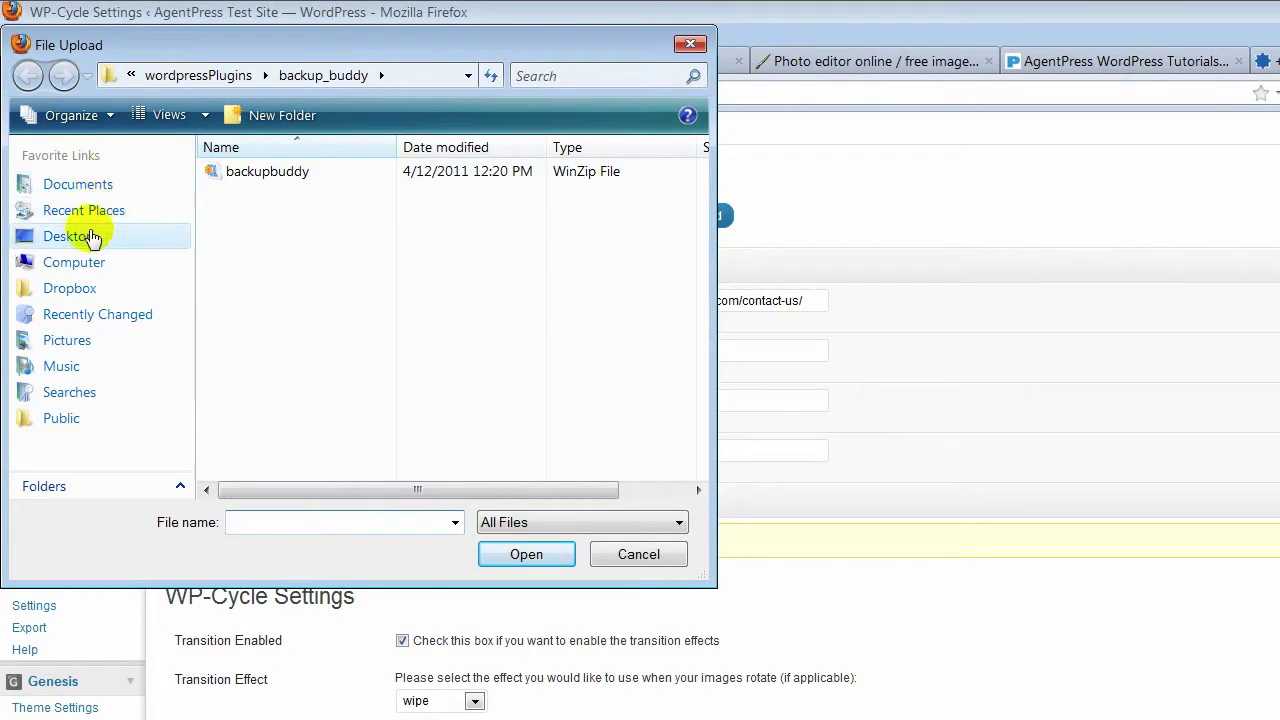
{"action": "left_click", "coordinate": [90, 237]}
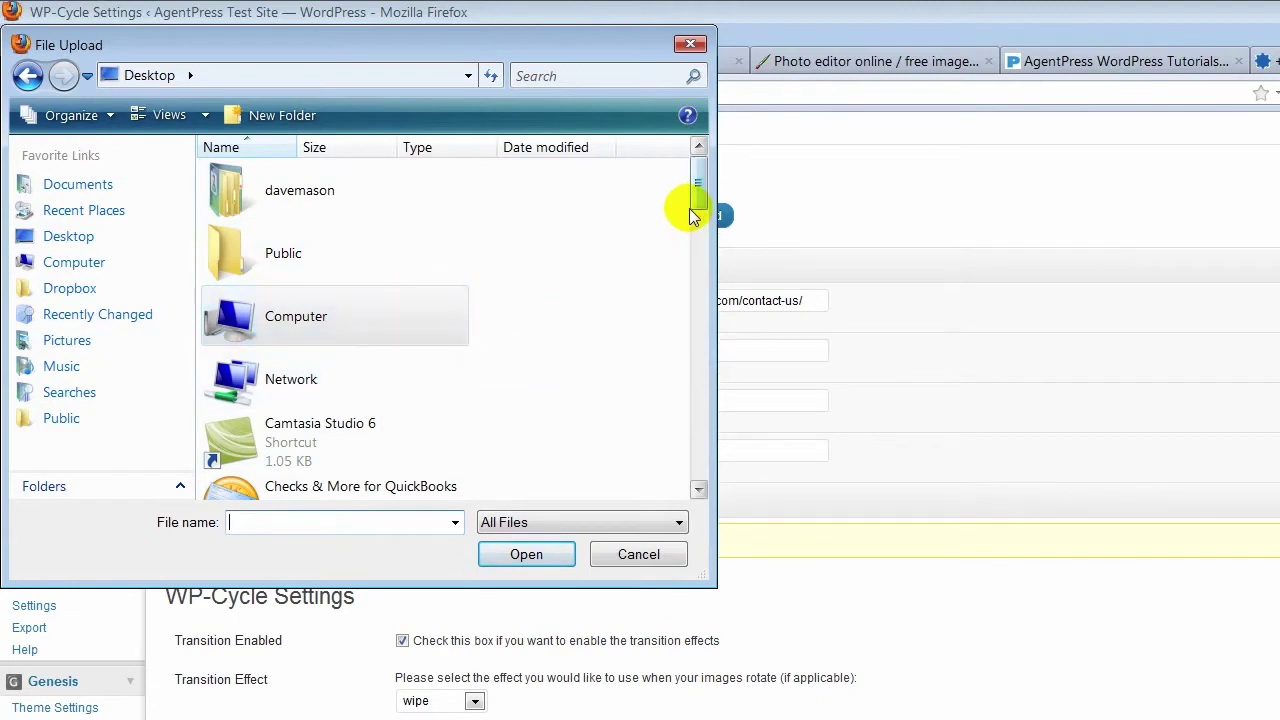
{"action": "left_click", "coordinate": [68, 238]}
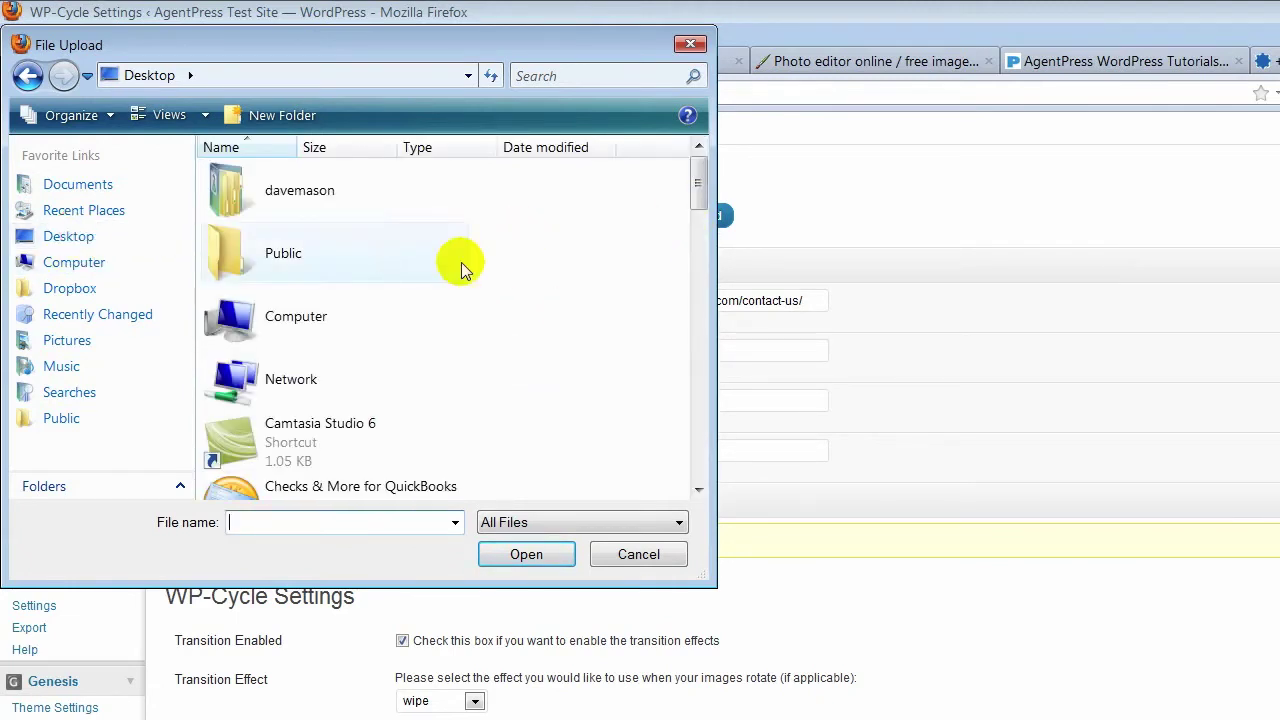
{"action": "left_click_drag", "start_coordinate": [697, 188], "coordinate": [701, 334]}
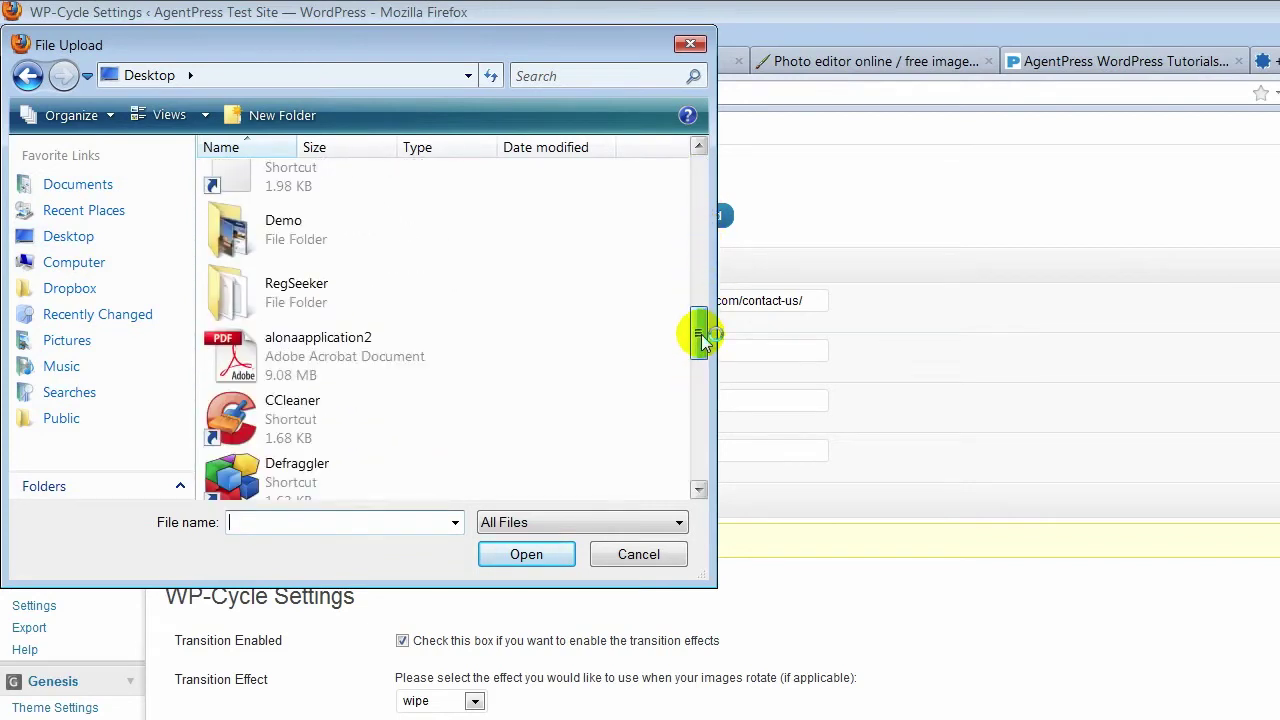
{"action": "double_click", "coordinate": [290, 243]}
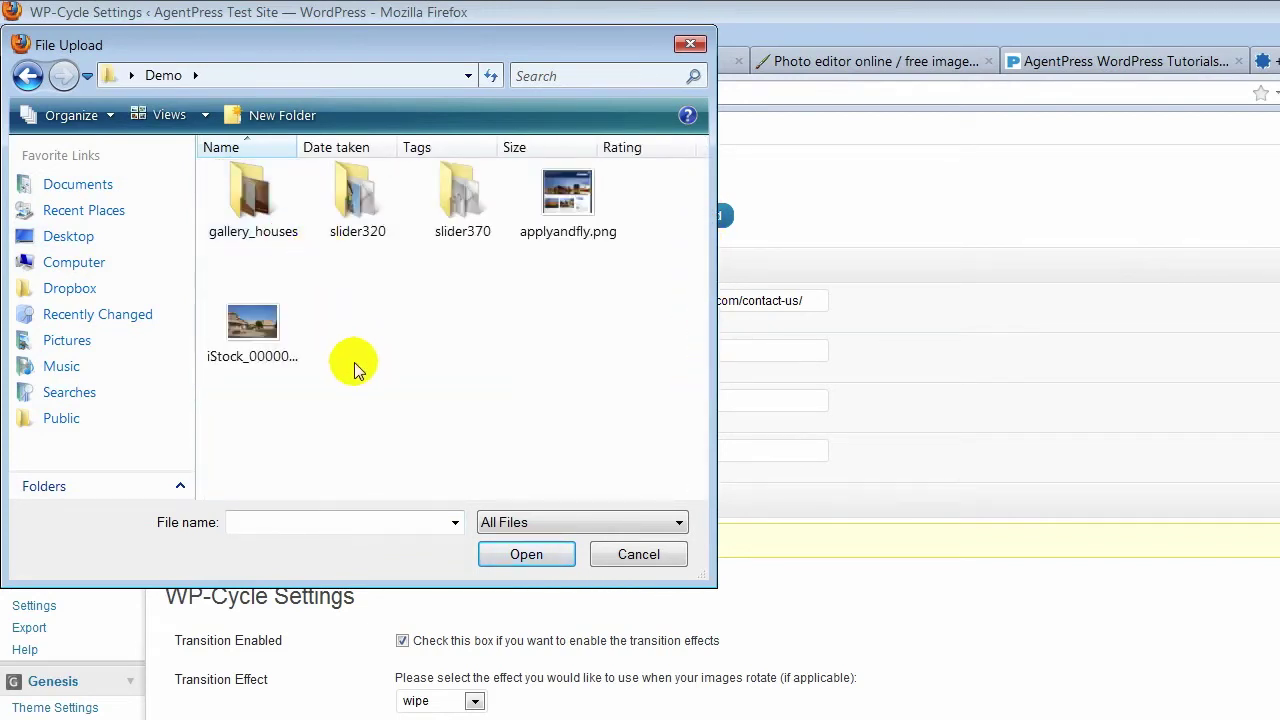
{"action": "double_click", "coordinate": [350, 205]}
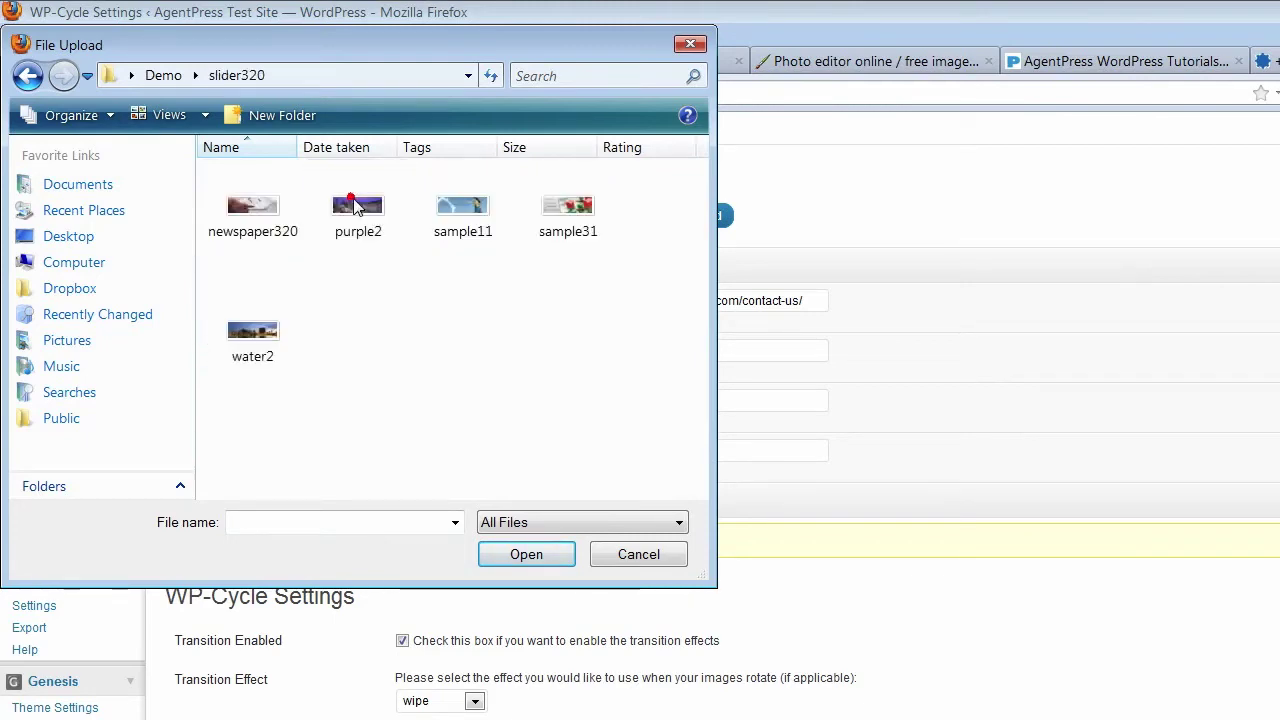
{"action": "double_click", "coordinate": [254, 210]}
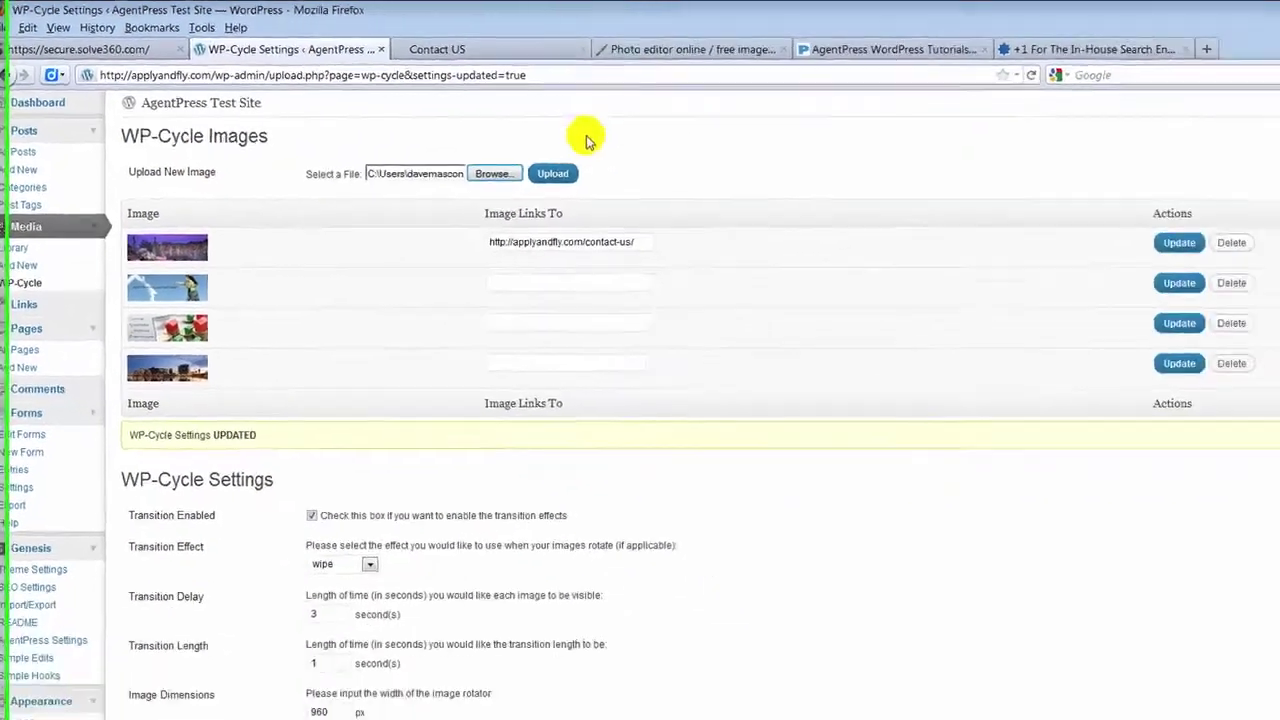
{"action": "left_click", "coordinate": [463, 148]}
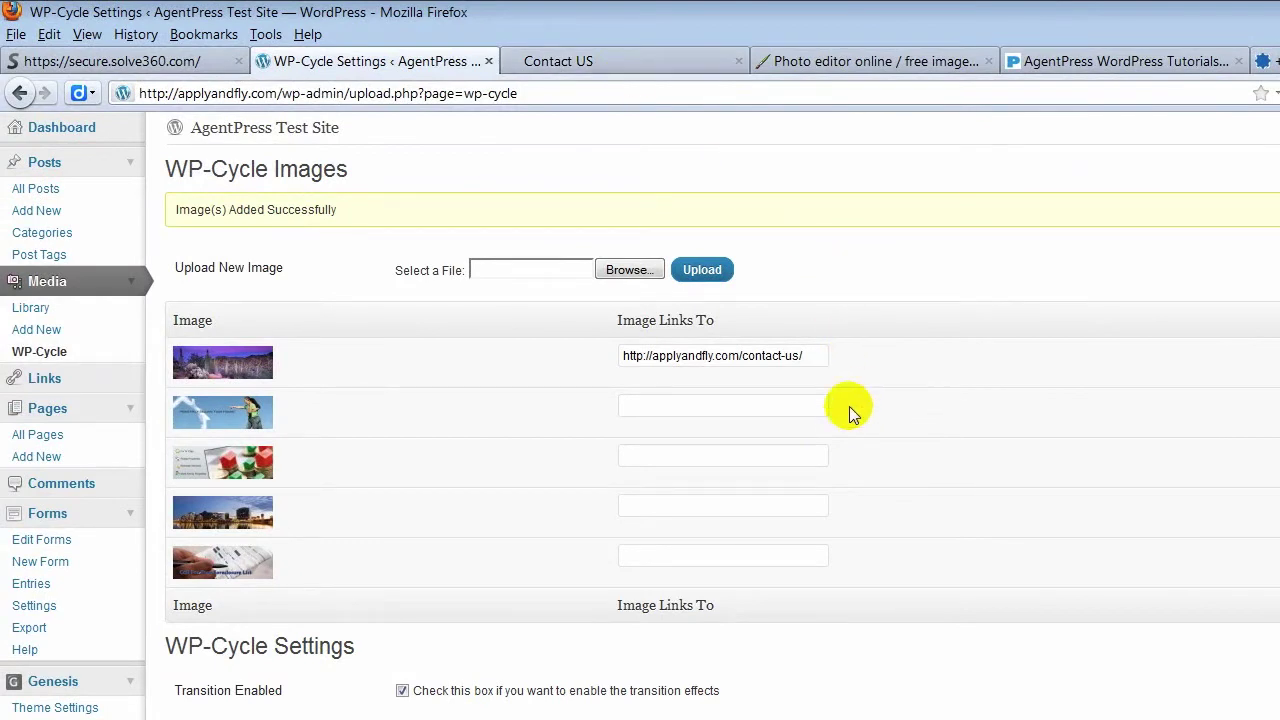
- Switch to the Contact US tab to view the live site's slider
{"action": "left_click", "coordinate": [595, 62]}
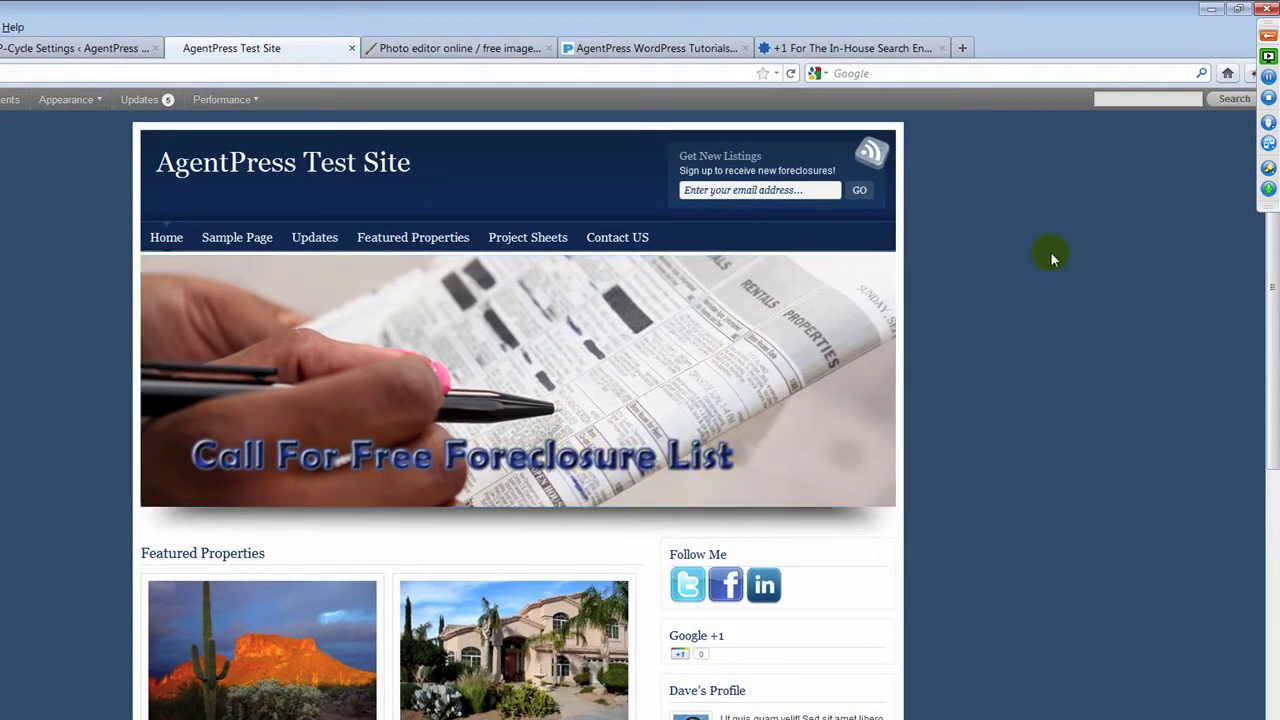
{"action": "left_click", "coordinate": [1267, 35]}
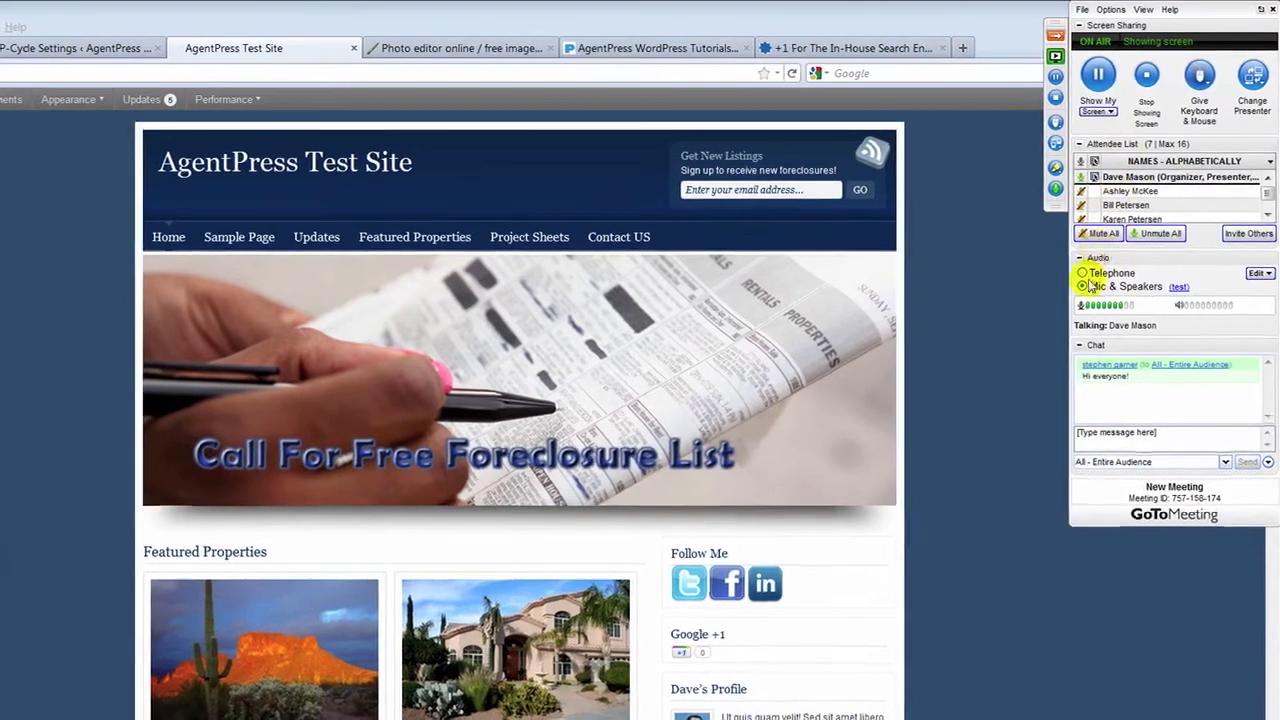
{"action": "left_click", "coordinate": [1160, 236]}
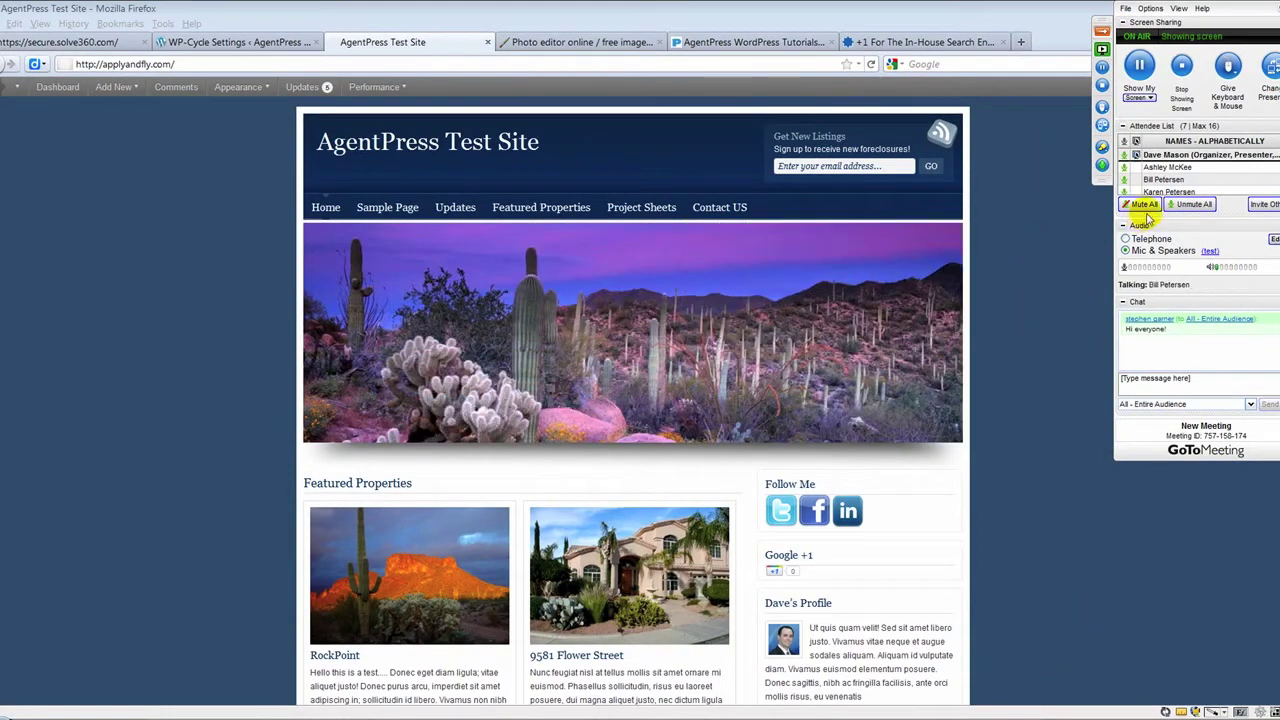
{"action": "left_click", "coordinate": [1134, 206]}
{"action": "mouse_move", "coordinate": [376, 87]}
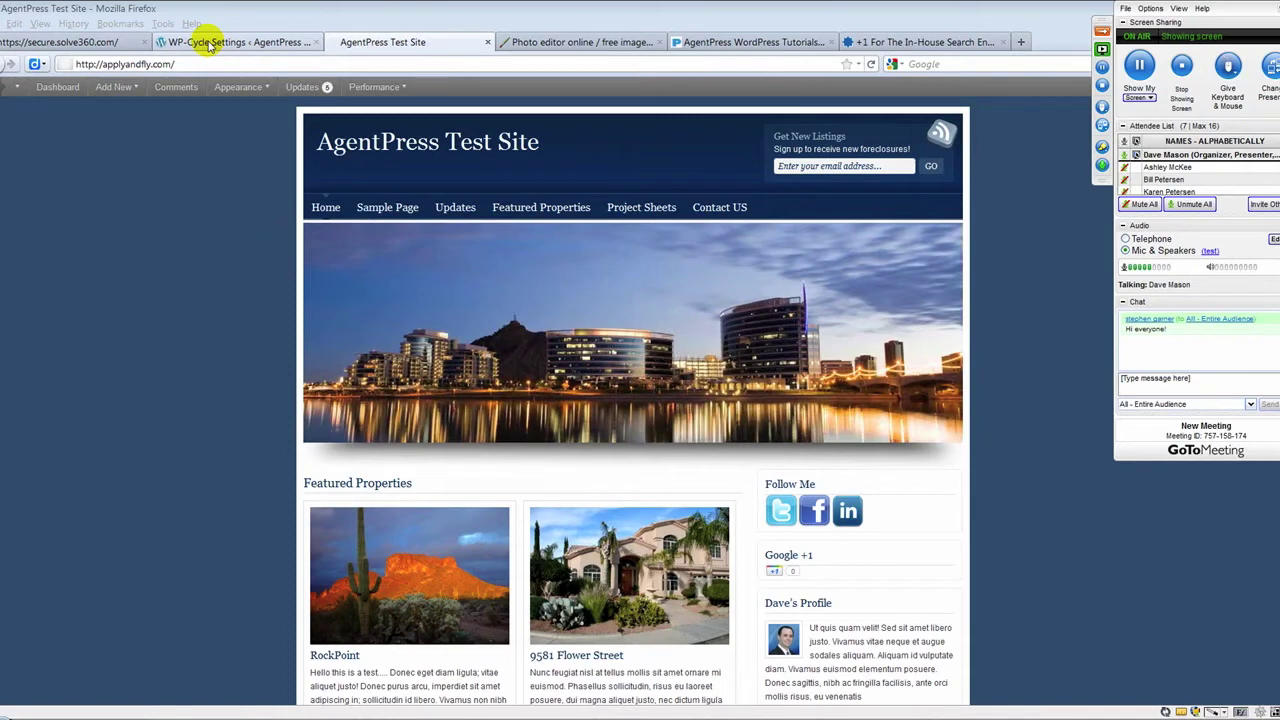
{"action": "left_click", "coordinate": [210, 44]}
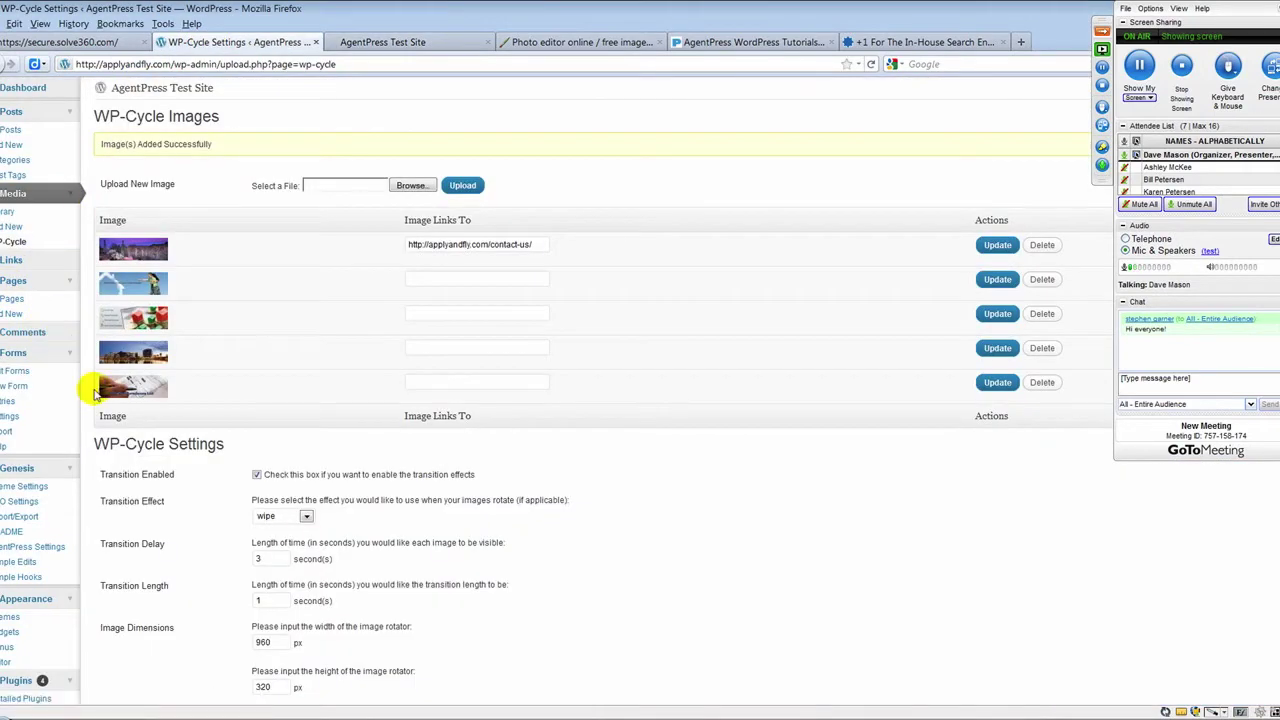
- Glance at the live homepage, then return to the WP-Cycle settings page
{"action": "left_click", "coordinate": [366, 46]}
{"action": "scroll", "coordinate": [869, 551], "scroll_direction": "down", "scroll_amount": 4}
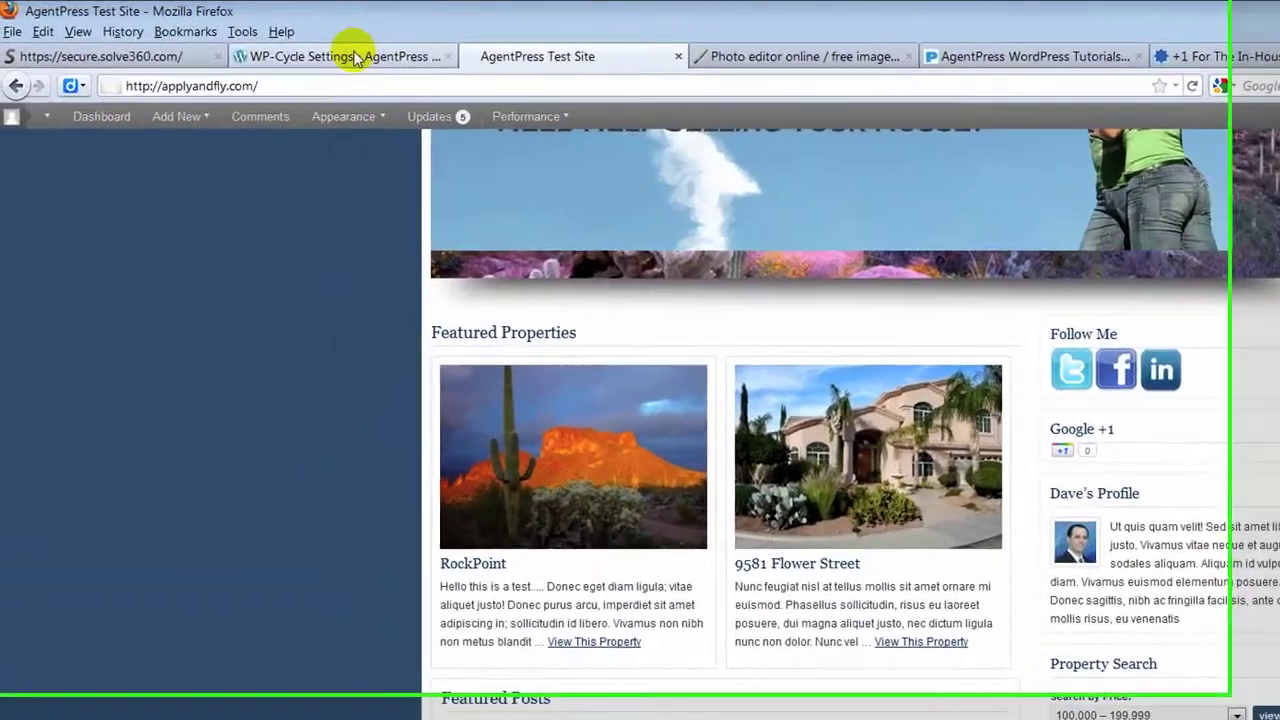
{"action": "left_click", "coordinate": [240, 42]}
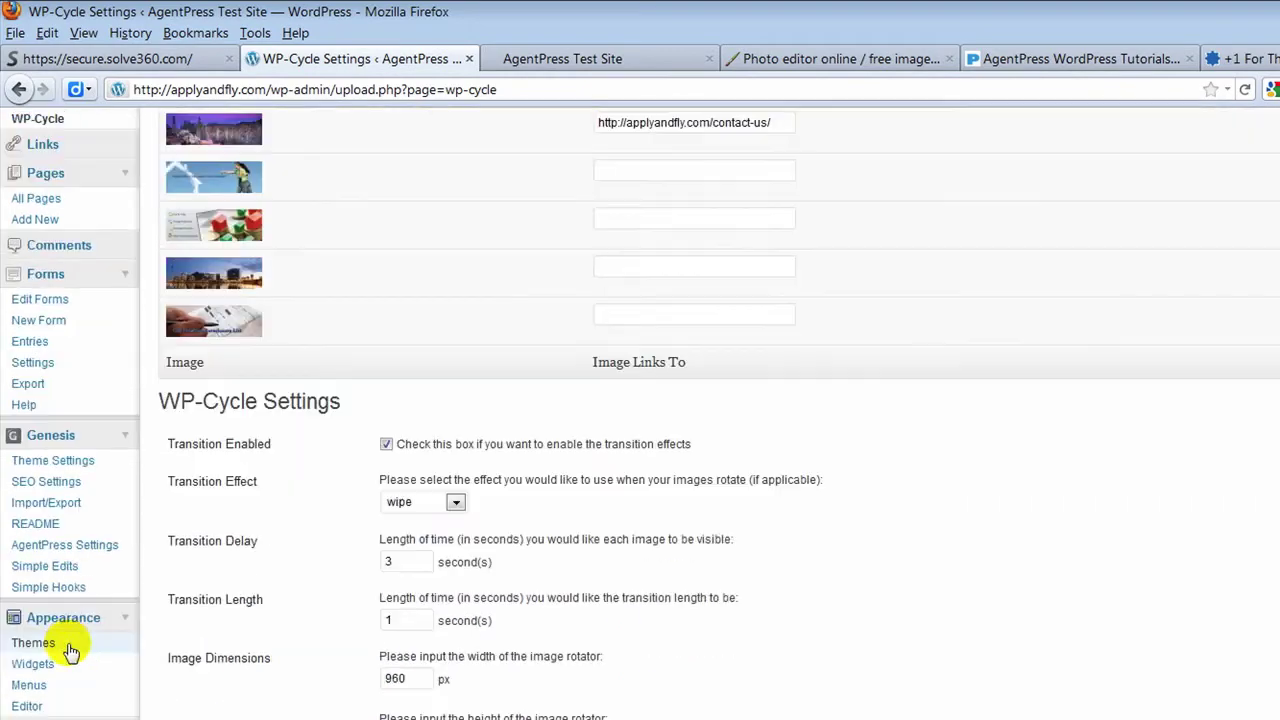
{"action": "scroll", "coordinate": [63, 640], "scroll_direction": "down", "scroll_amount": 4}
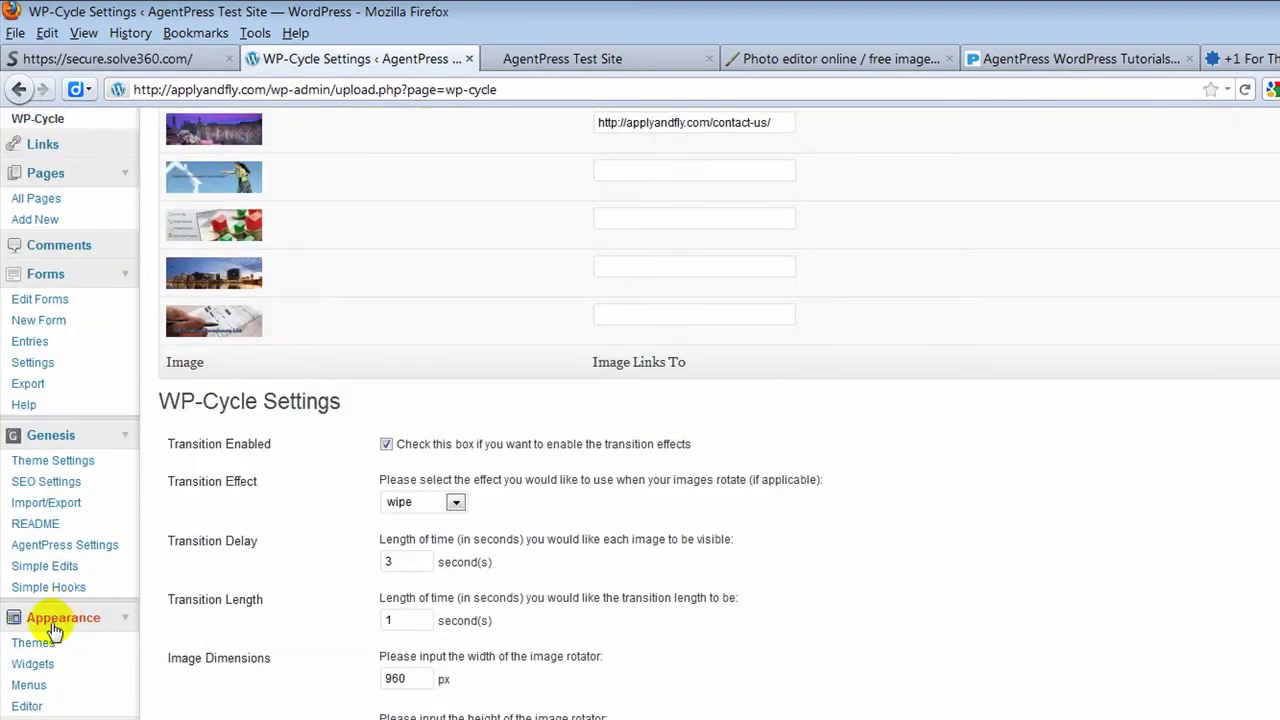
- Open Appearance > Widgets, then view the homepage's 'Get New Listings' eNews signup
{"action": "left_click", "coordinate": [40, 662]}
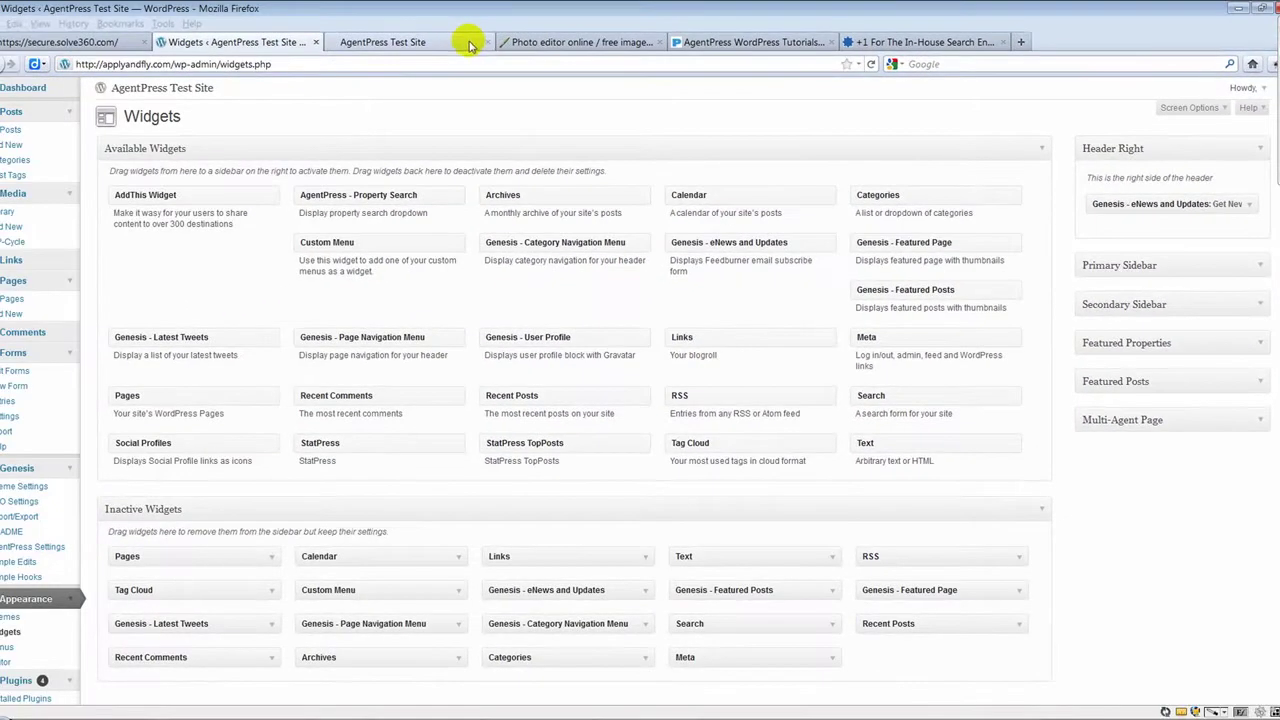
{"action": "left_click", "coordinate": [470, 46]}
{"action": "scroll", "coordinate": [945, 300], "scroll_direction": "up", "scroll_amount": 3}
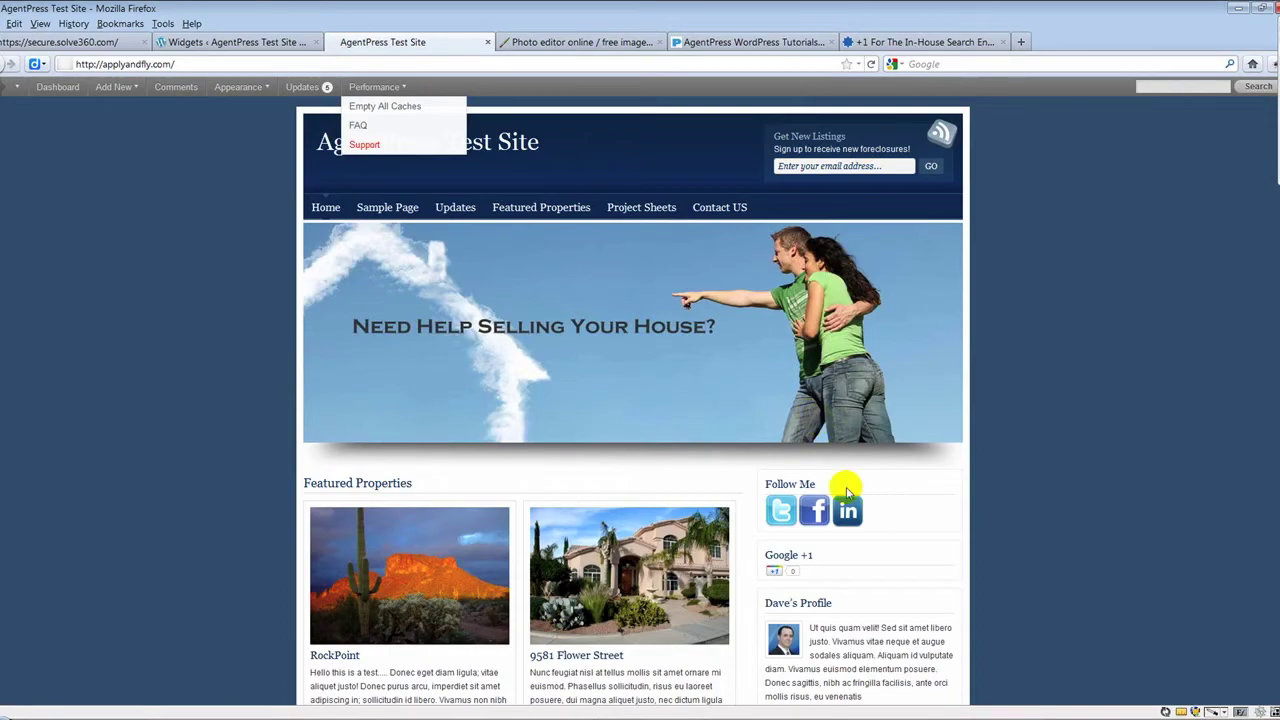
{"action": "scroll", "coordinate": [963, 509], "scroll_direction": "down", "scroll_amount": 4}
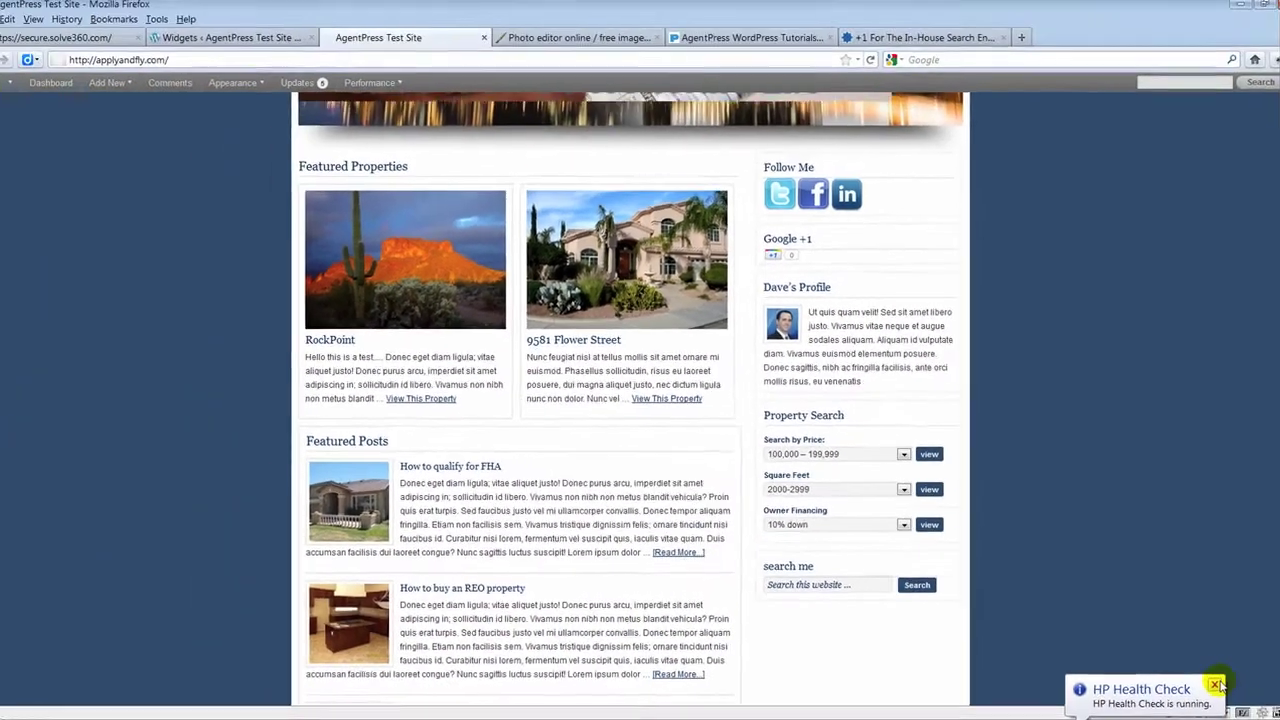
{"action": "left_click", "coordinate": [1220, 685]}
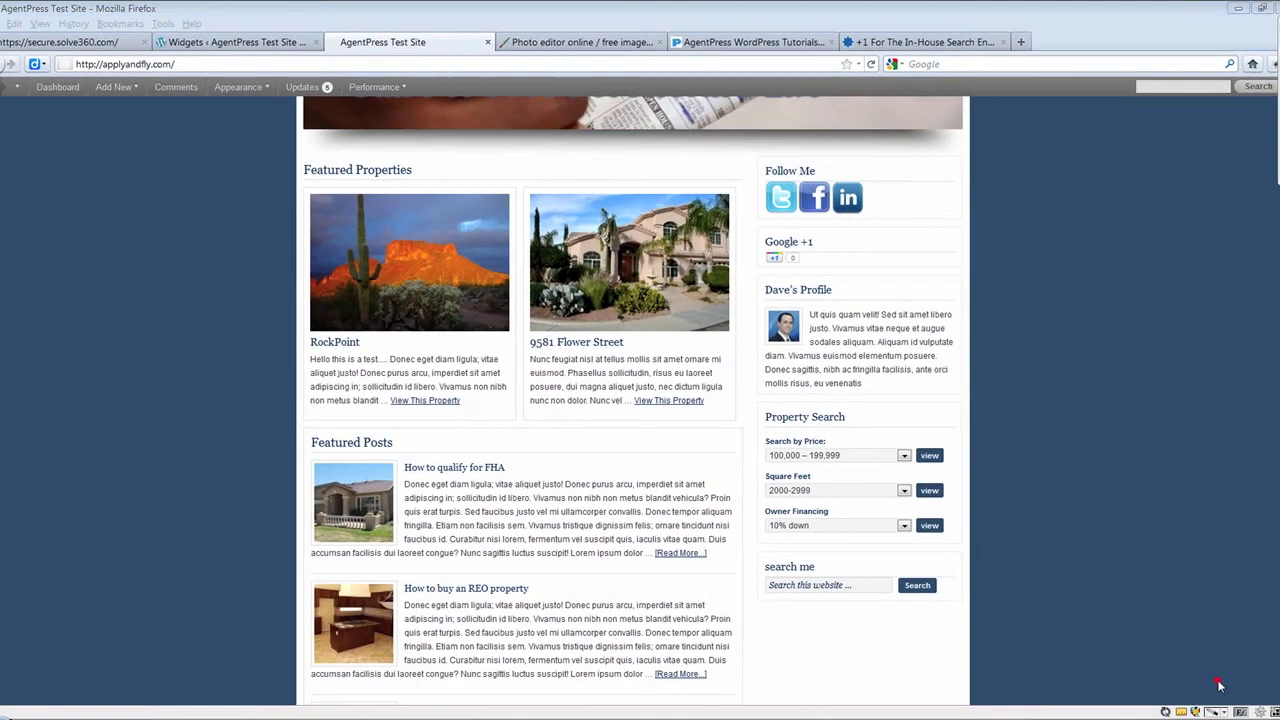
{"action": "left_click", "coordinate": [232, 42]}
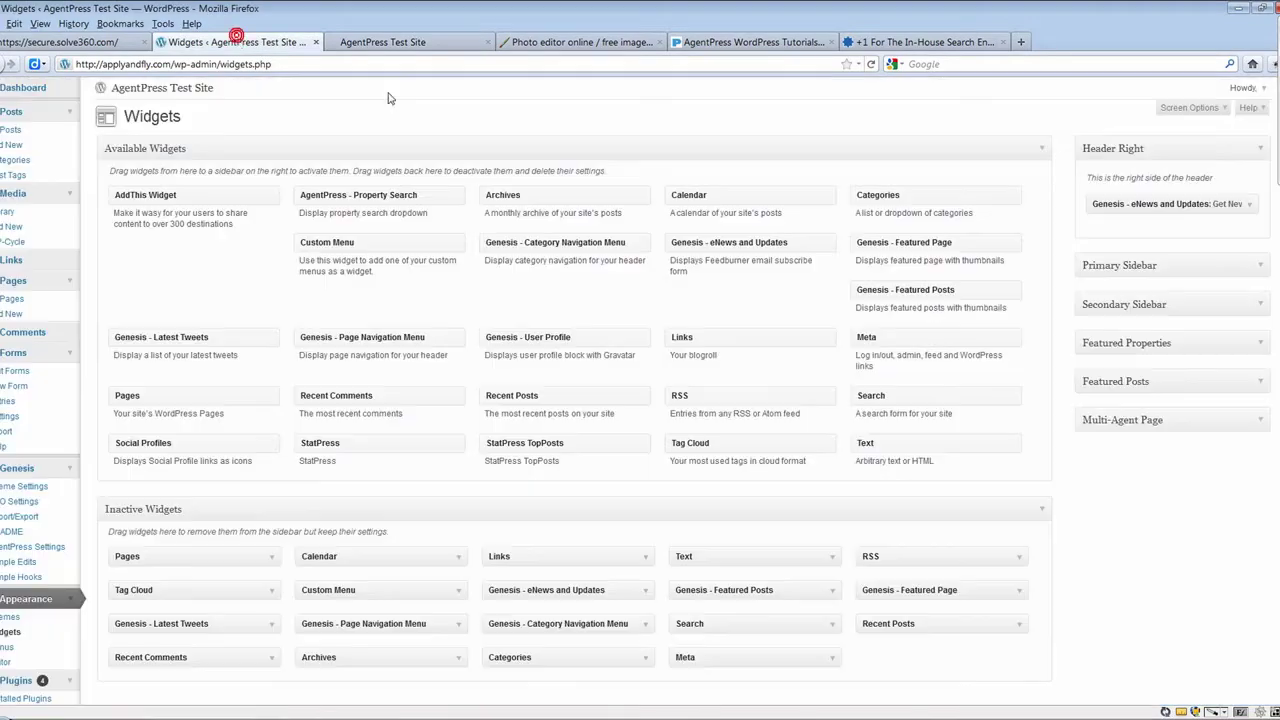
- Expand the Primary Sidebar and open the Follow Me social profiles widget settings
{"action": "left_click", "coordinate": [1261, 268]}
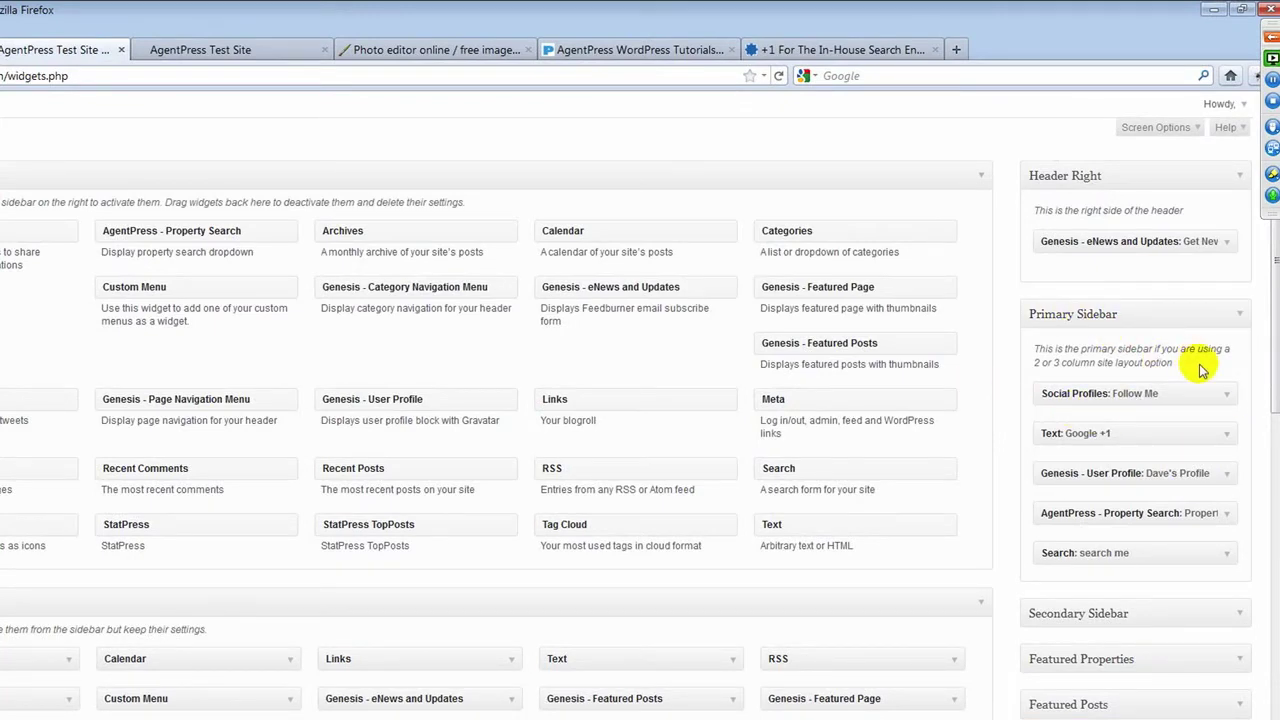
{"action": "left_click", "coordinate": [1228, 395]}
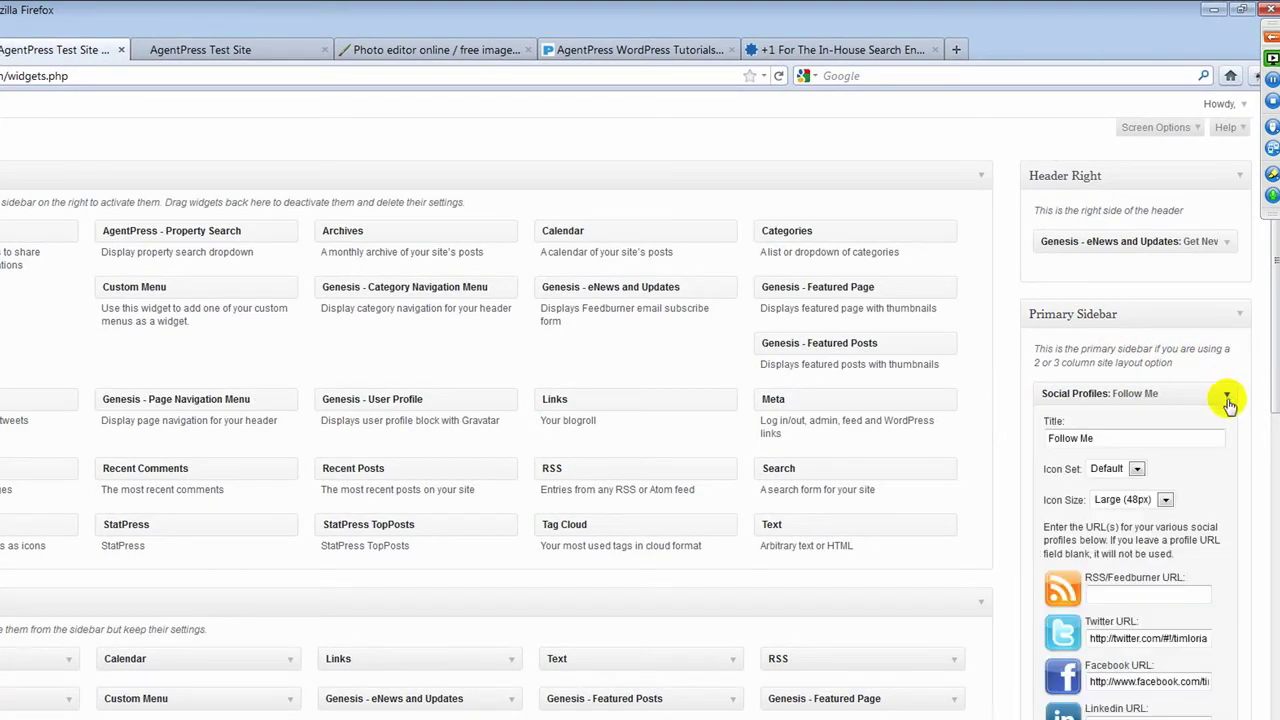
{"action": "scroll", "coordinate": [1226, 400], "scroll_direction": "down", "scroll_amount": 5}
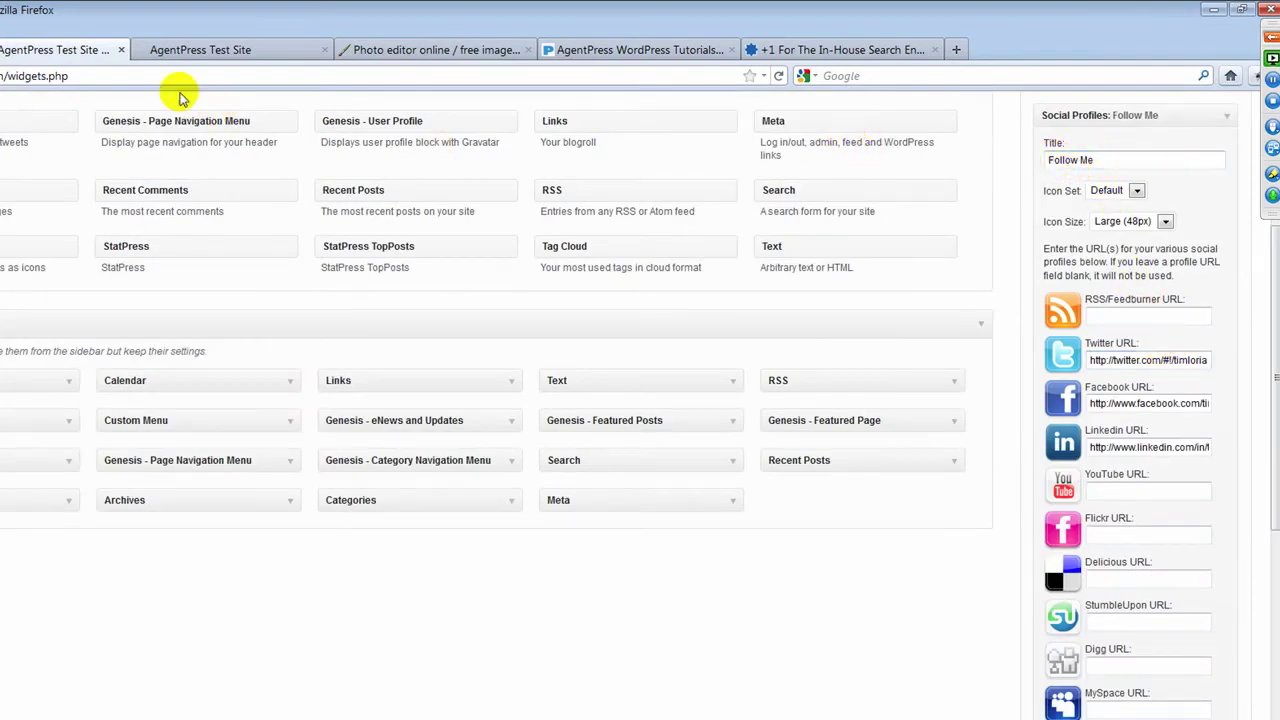
{"action": "left_click", "coordinate": [205, 50]}
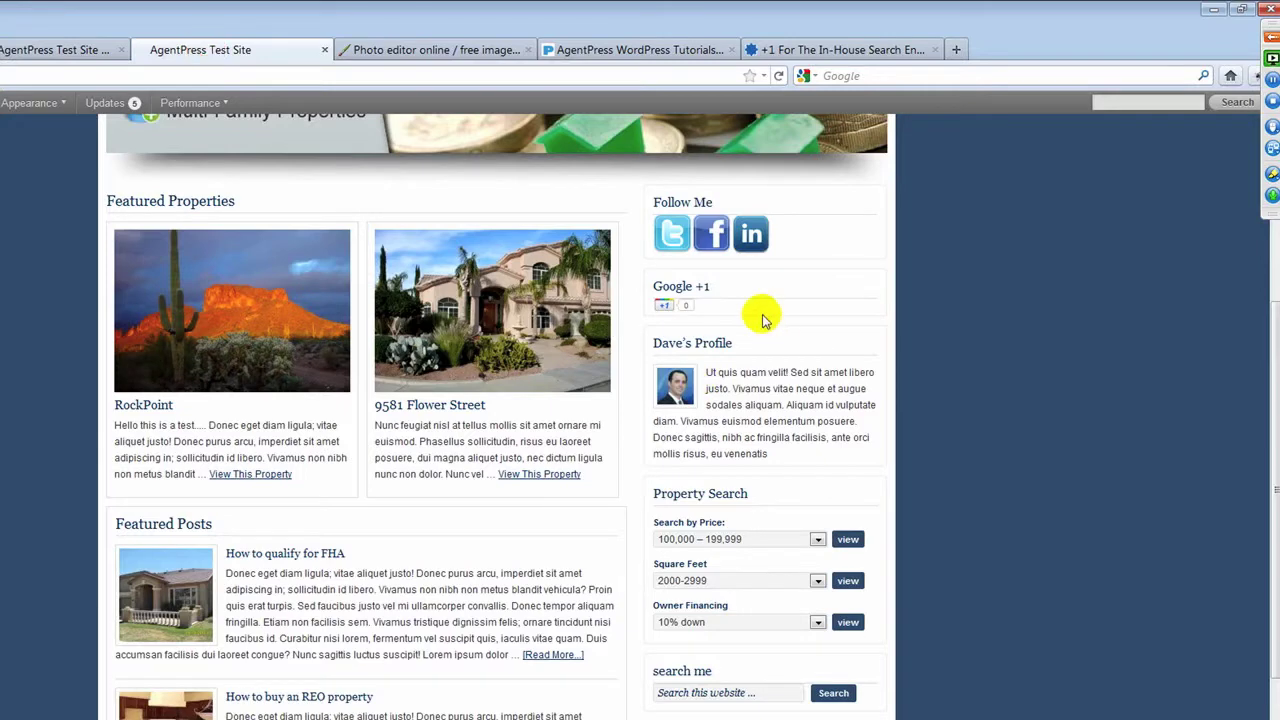
{"action": "left_click", "coordinate": [60, 50]}
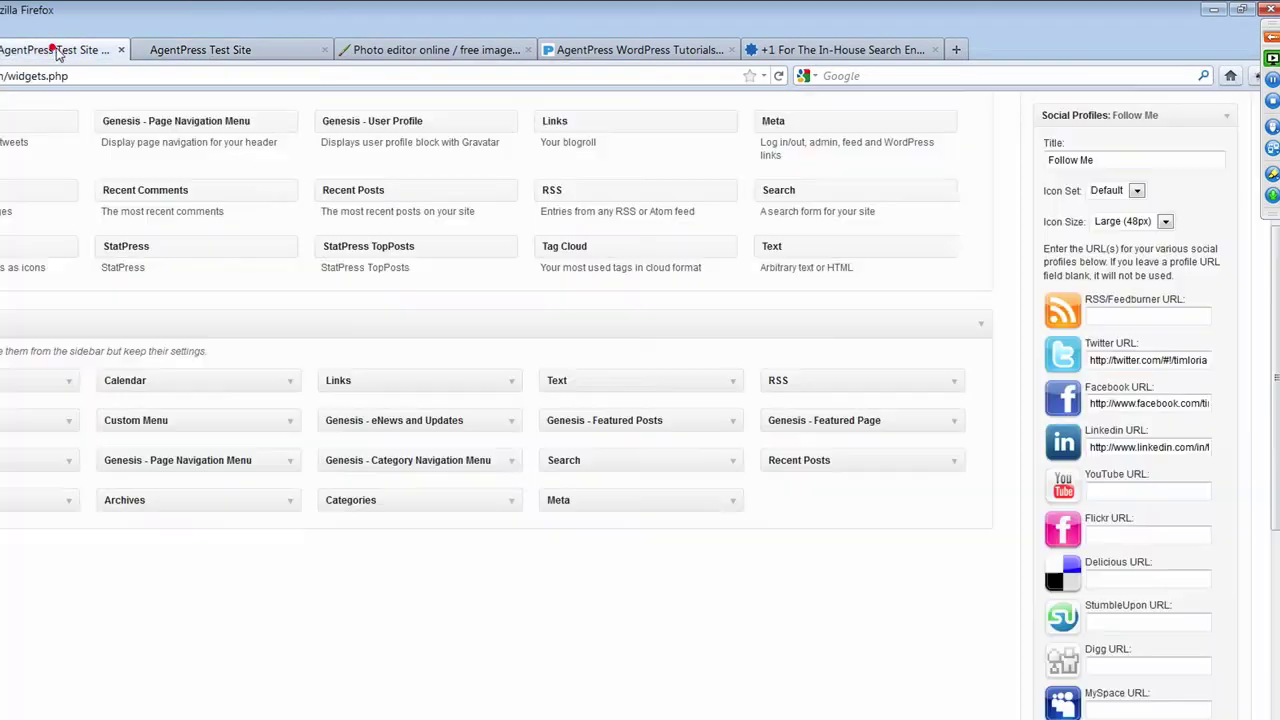
- Retitle the widget 'Follow Forclosures' and set Icon Size to Small (32px)
{"action": "double_click", "coordinate": [1086, 160]}
{"action": "scroll", "coordinate": [1255, 340], "scroll_direction": "up", "scroll_amount": 2}
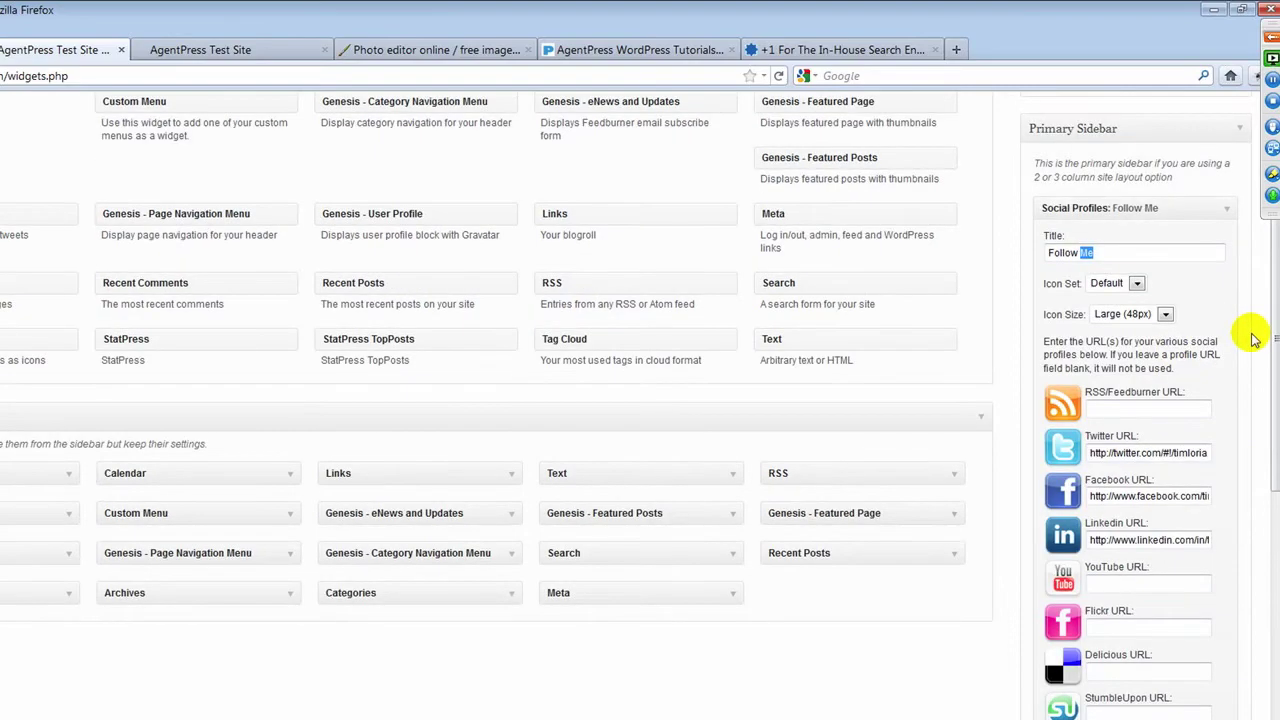
{"action": "type", "text": "FK"}
{"action": "key", "text": "BackSpace"}
{"action": "key", "text": "BackSpace"}
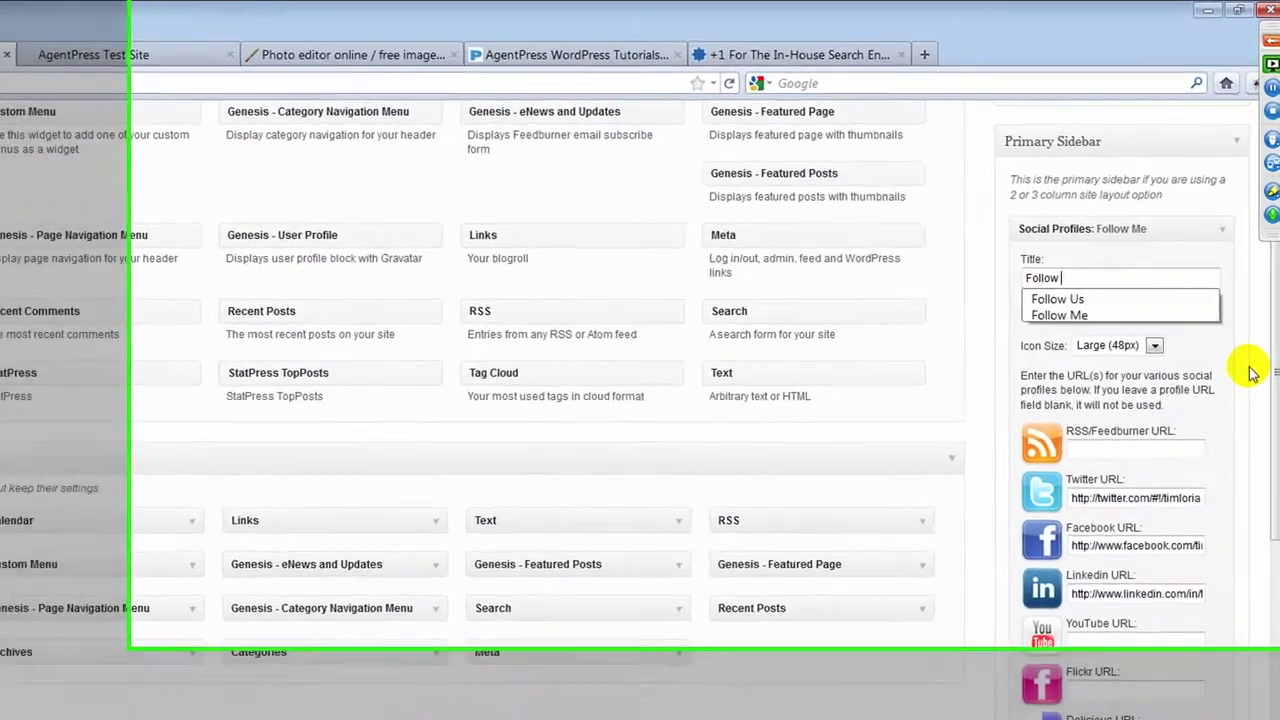
{"action": "type", "text": "Forclosures"}
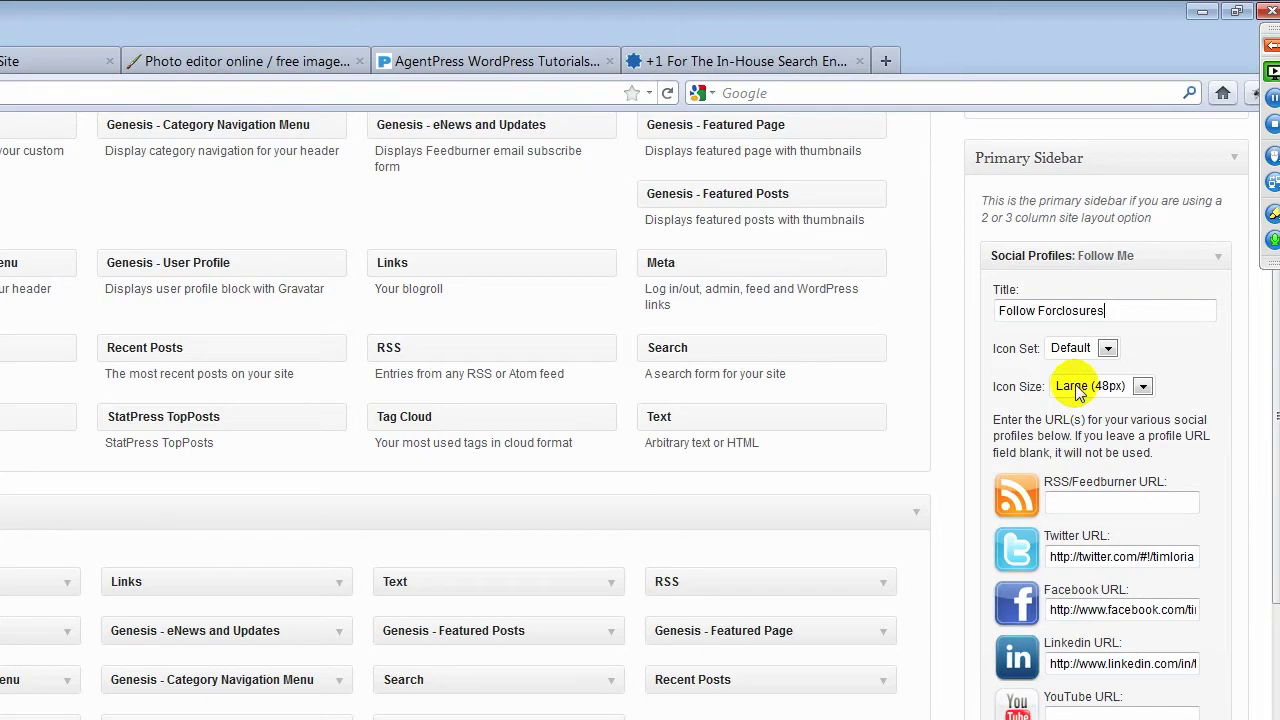
{"action": "left_click", "coordinate": [1142, 386]}
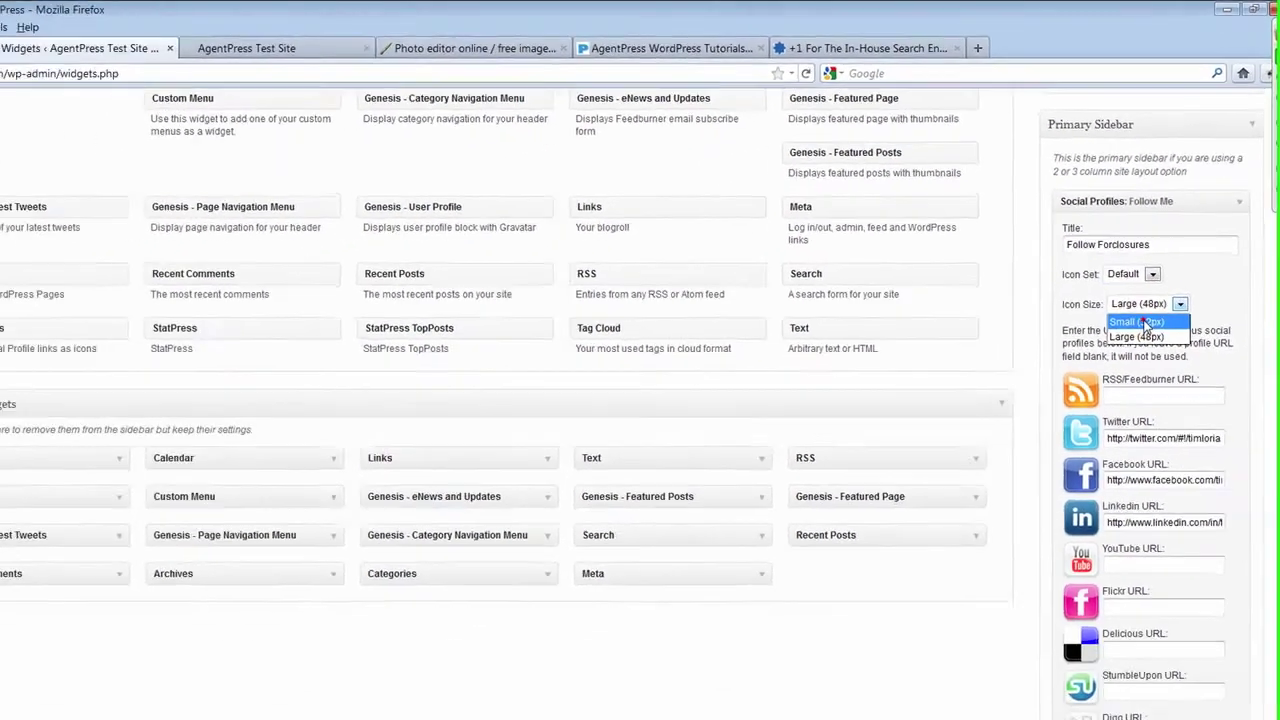
{"action": "left_click", "coordinate": [1090, 409]}
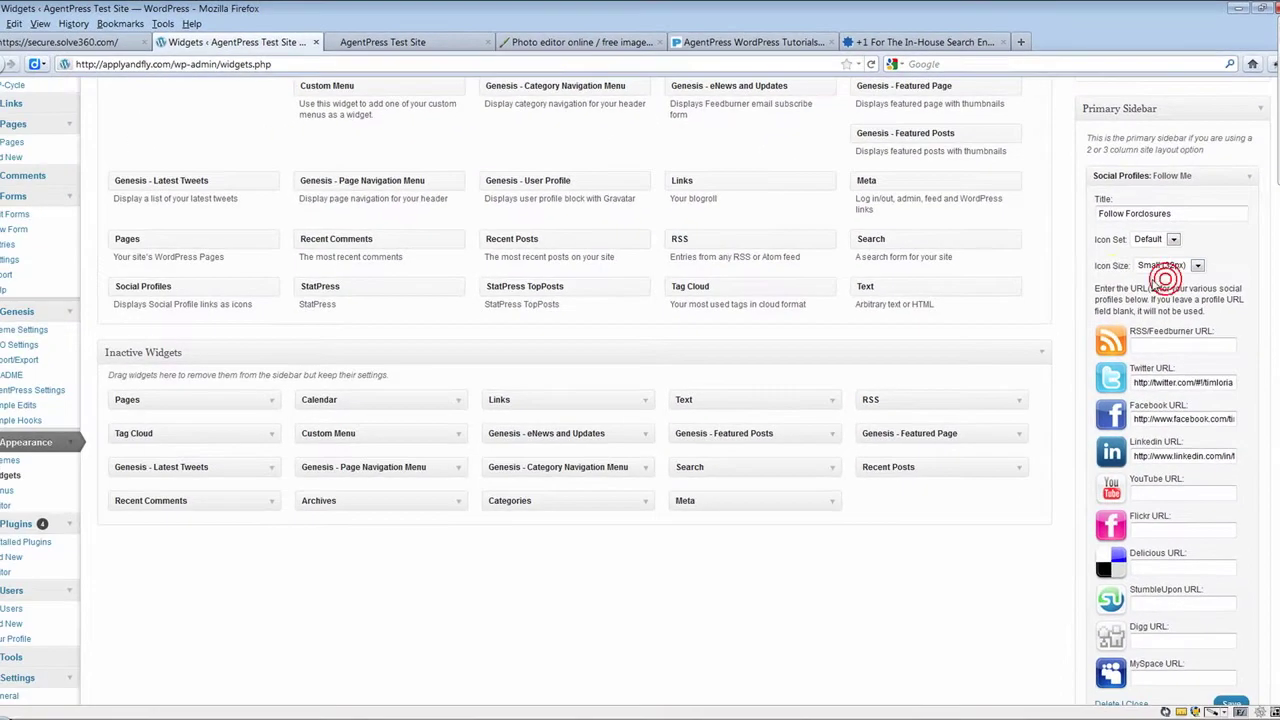
{"action": "scroll", "coordinate": [1177, 518], "scroll_direction": "down", "scroll_amount": 1}
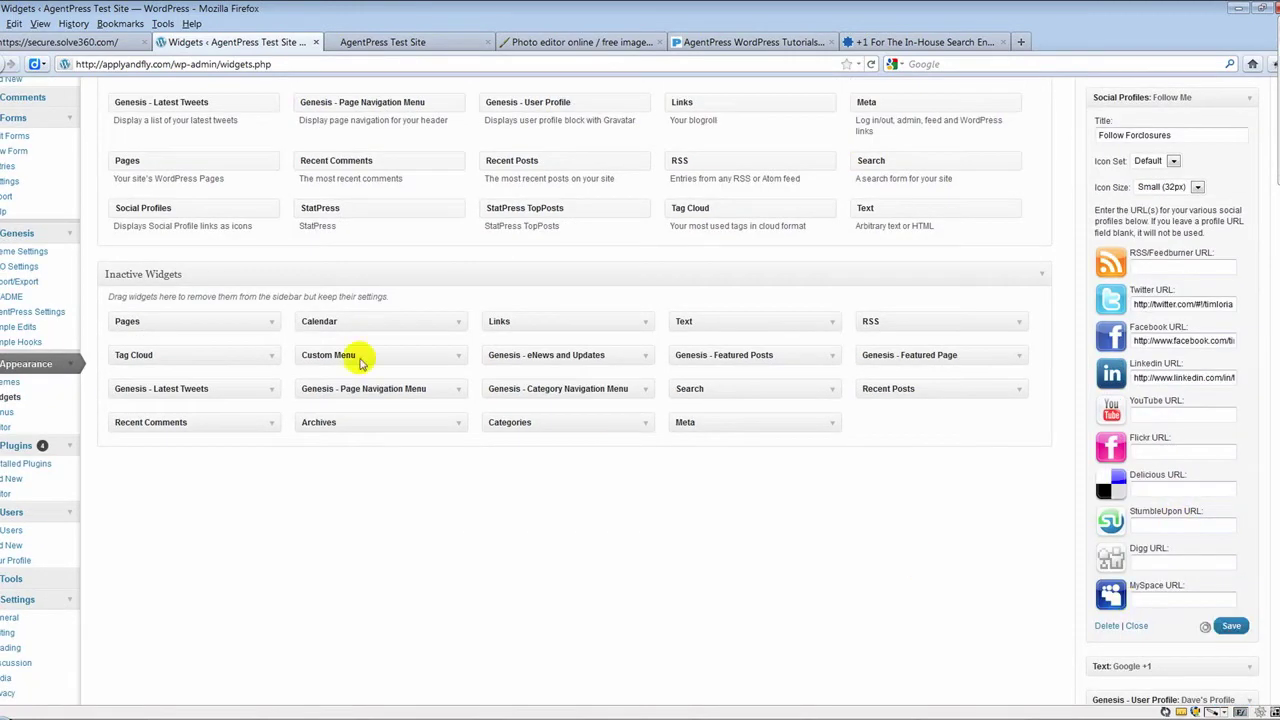
{"action": "left_click", "coordinate": [358, 42]}
{"action": "left_click", "coordinate": [871, 64]}
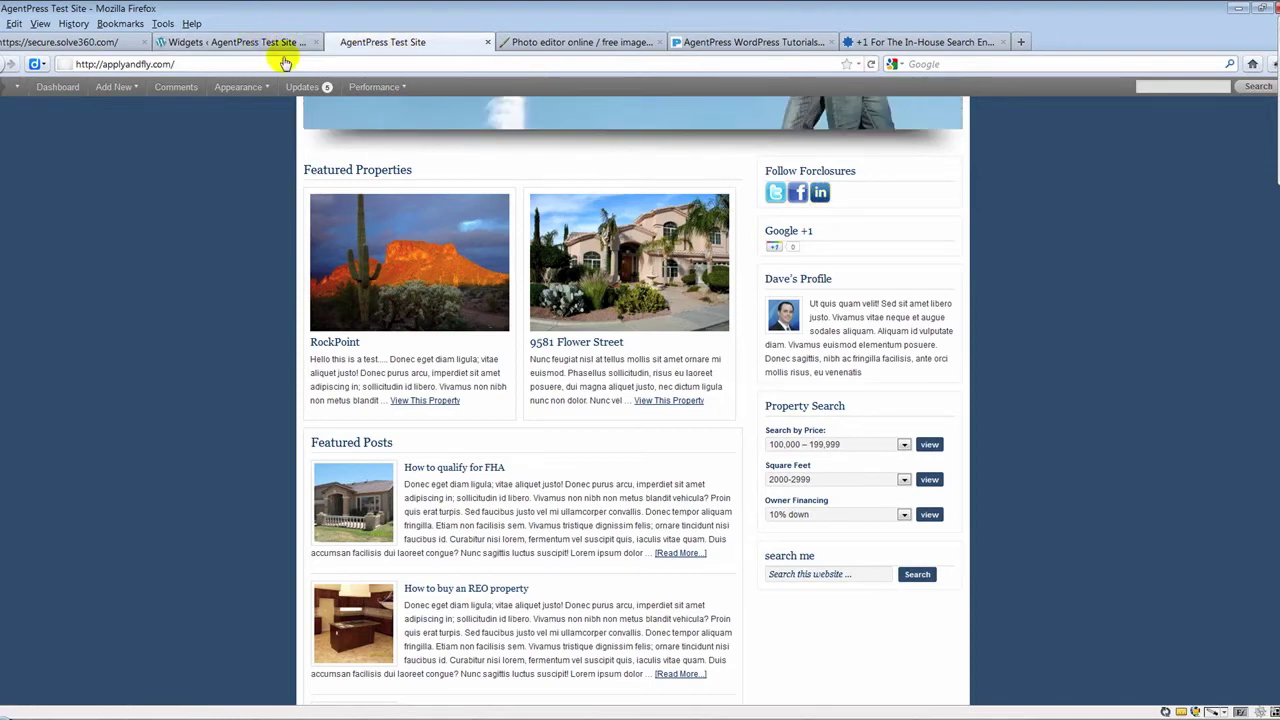
{"action": "left_click", "coordinate": [227, 45]}
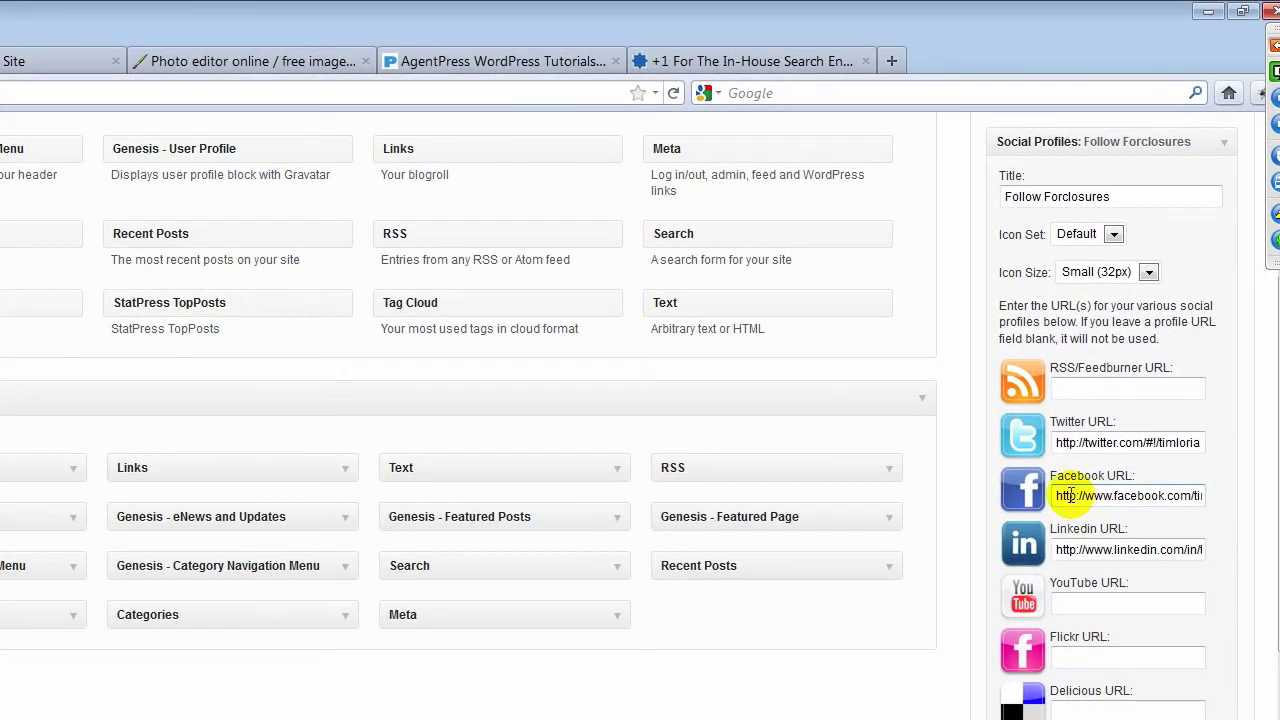
- Set the widget's YouTube URL to youtube.com/getprofound and save it
{"action": "left_click_drag", "start_coordinate": [1057, 495], "coordinate": [1248, 487]}
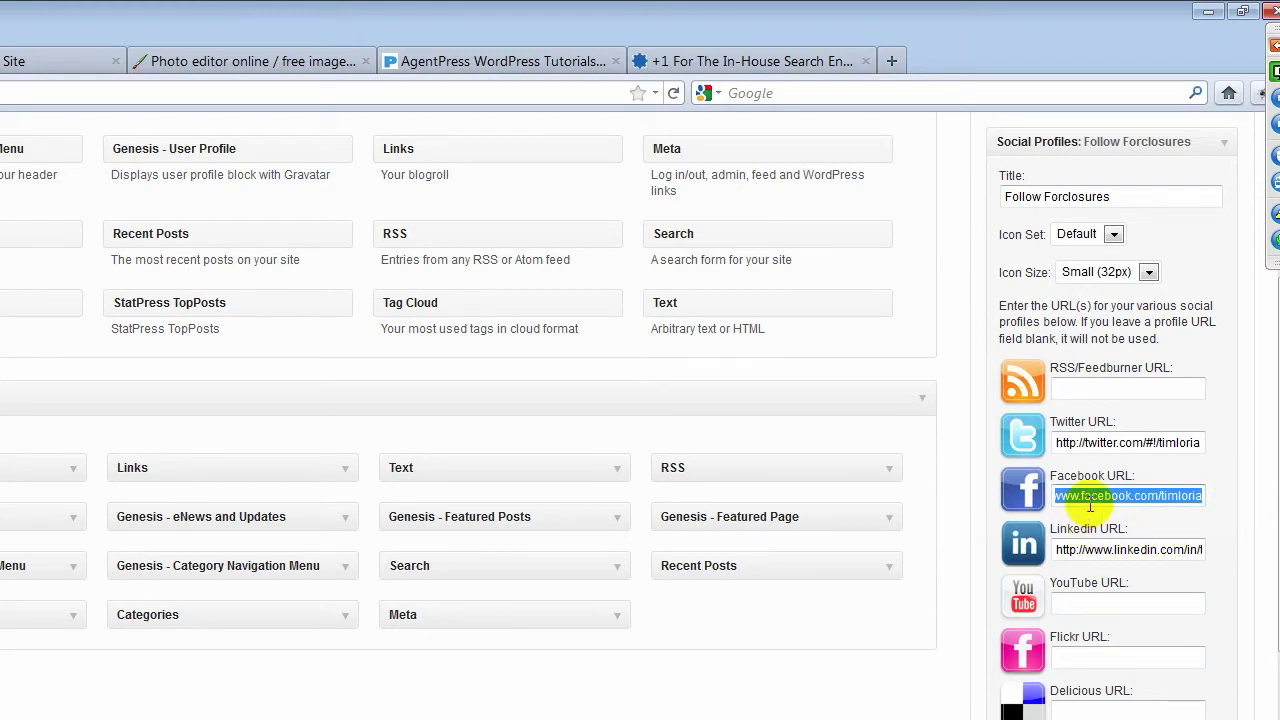
{"action": "key", "text": "Down"}
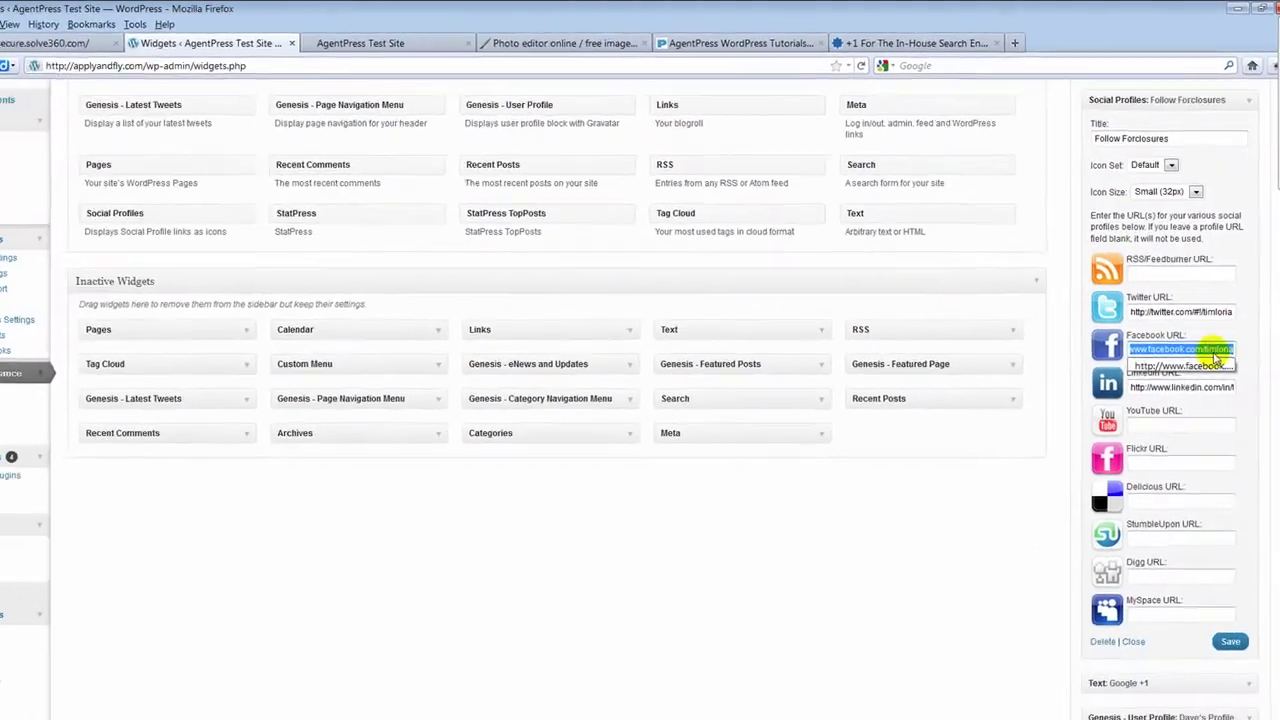
{"action": "left_click", "coordinate": [1165, 414]}
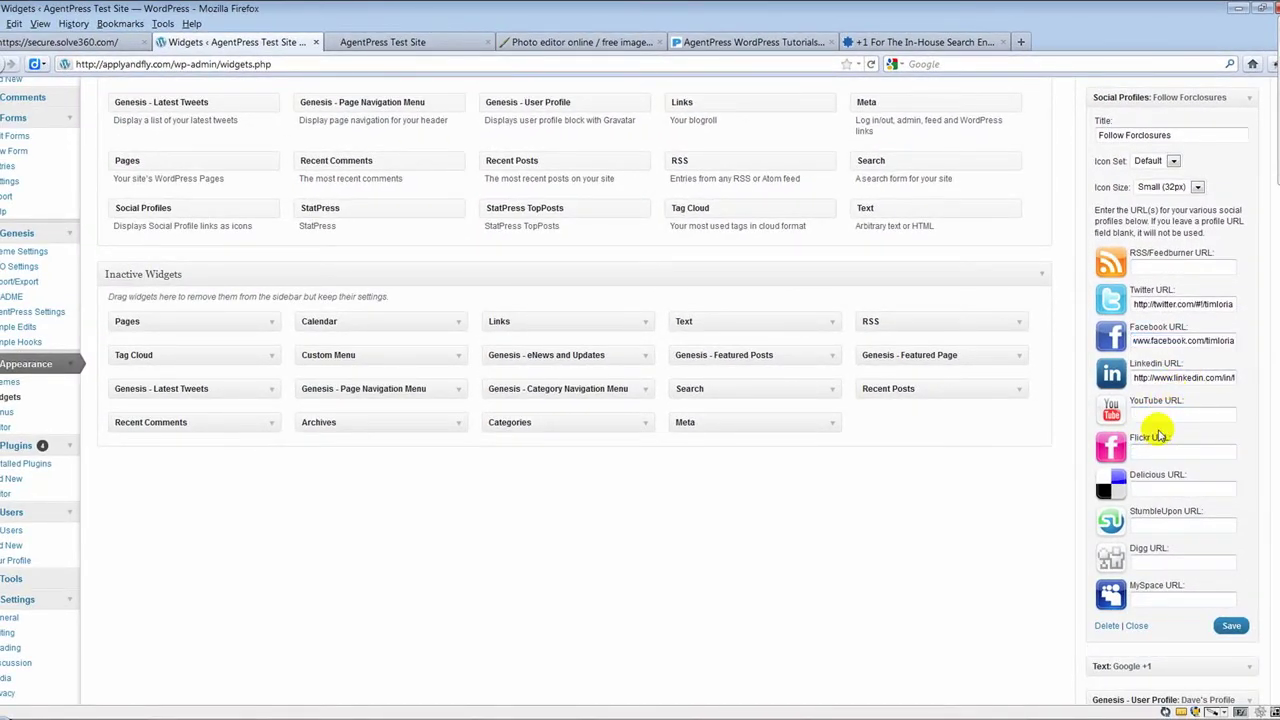
{"action": "type", "text": "http://"}
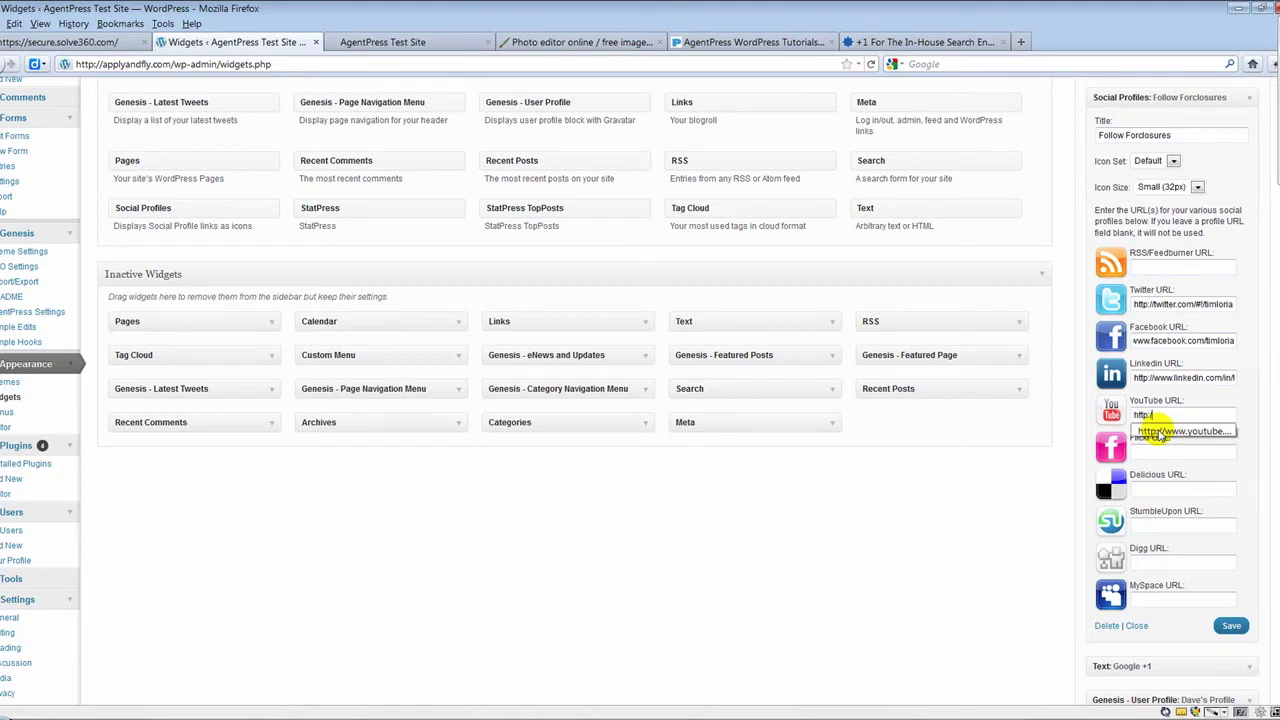
{"action": "type", "text": "youtube.com/getprofound"}
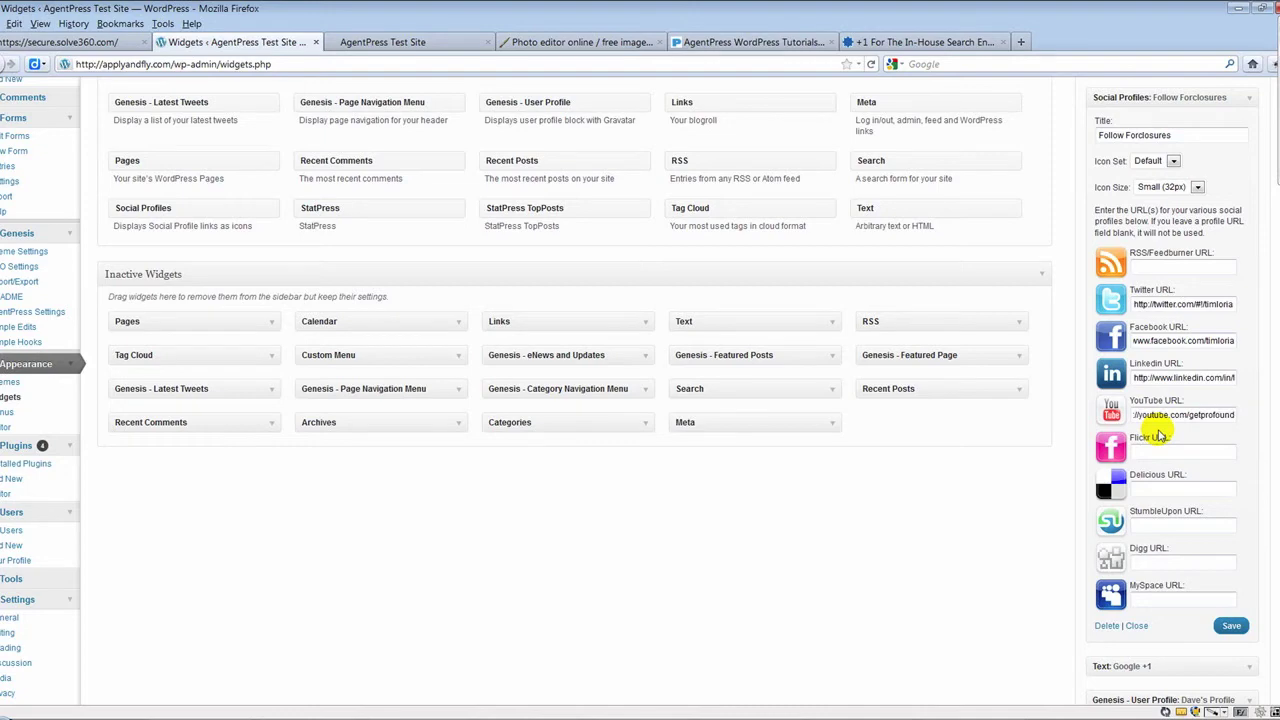
{"action": "left_click", "coordinate": [1232, 628]}
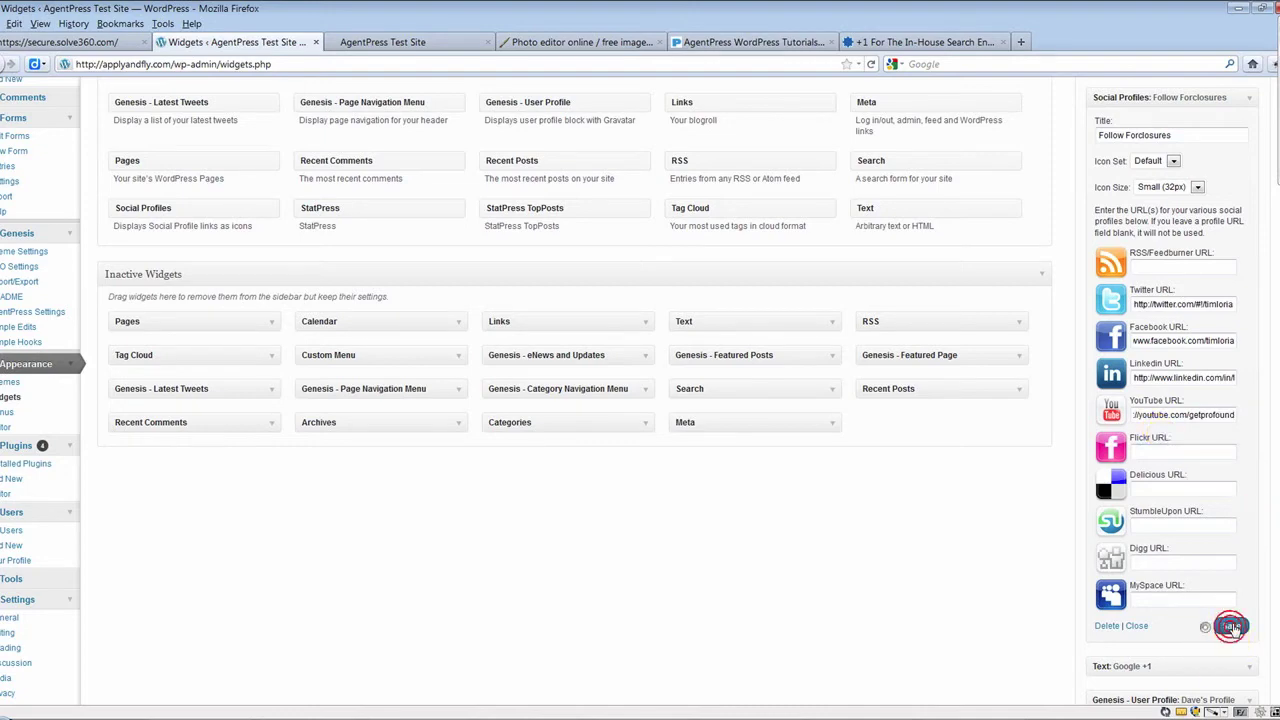
{"action": "left_click", "coordinate": [388, 45]}
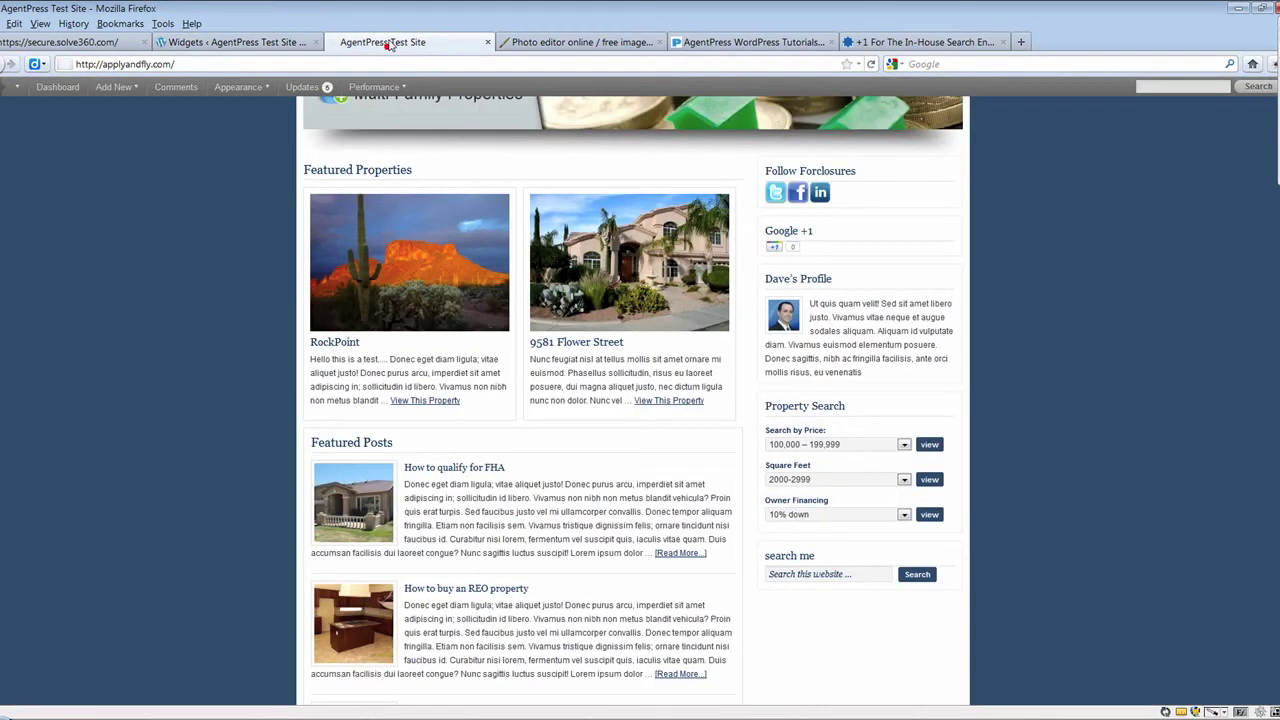
- Reload the homepage and confirm the sidebar YouTube icon opens the GetPROfound channel
{"action": "left_click", "coordinate": [870, 64]}
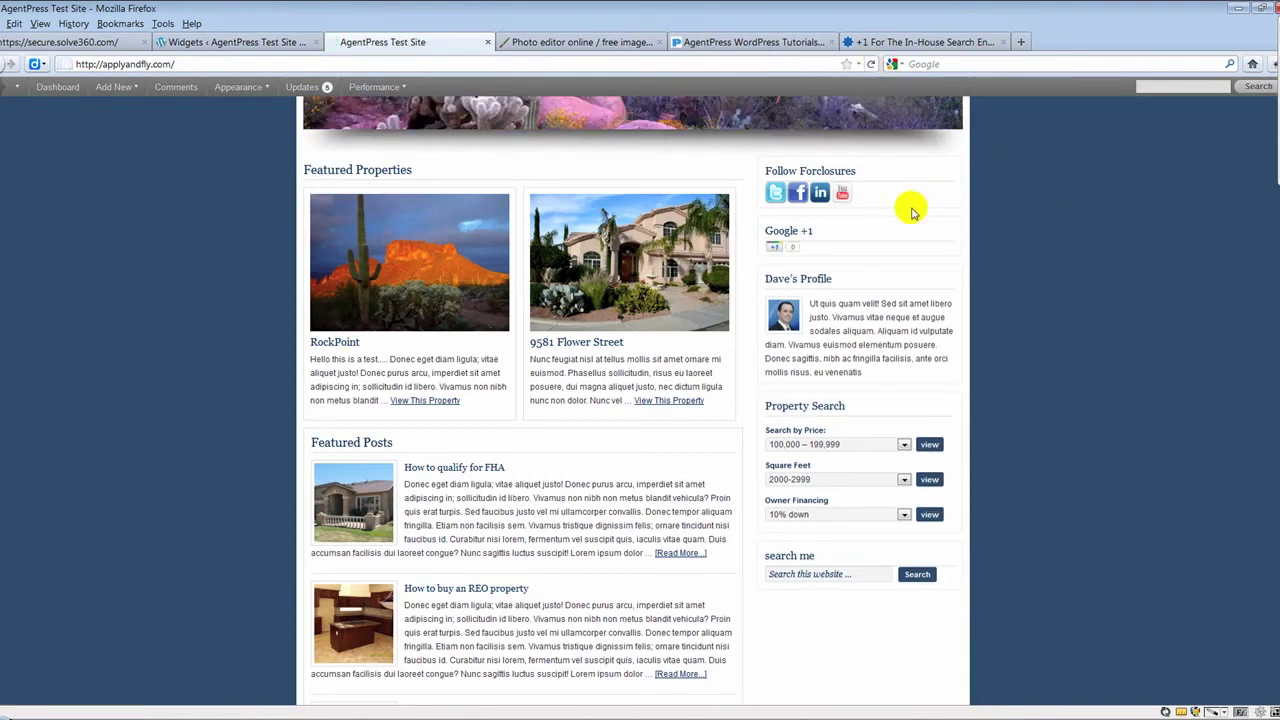
{"action": "left_click", "coordinate": [843, 197]}
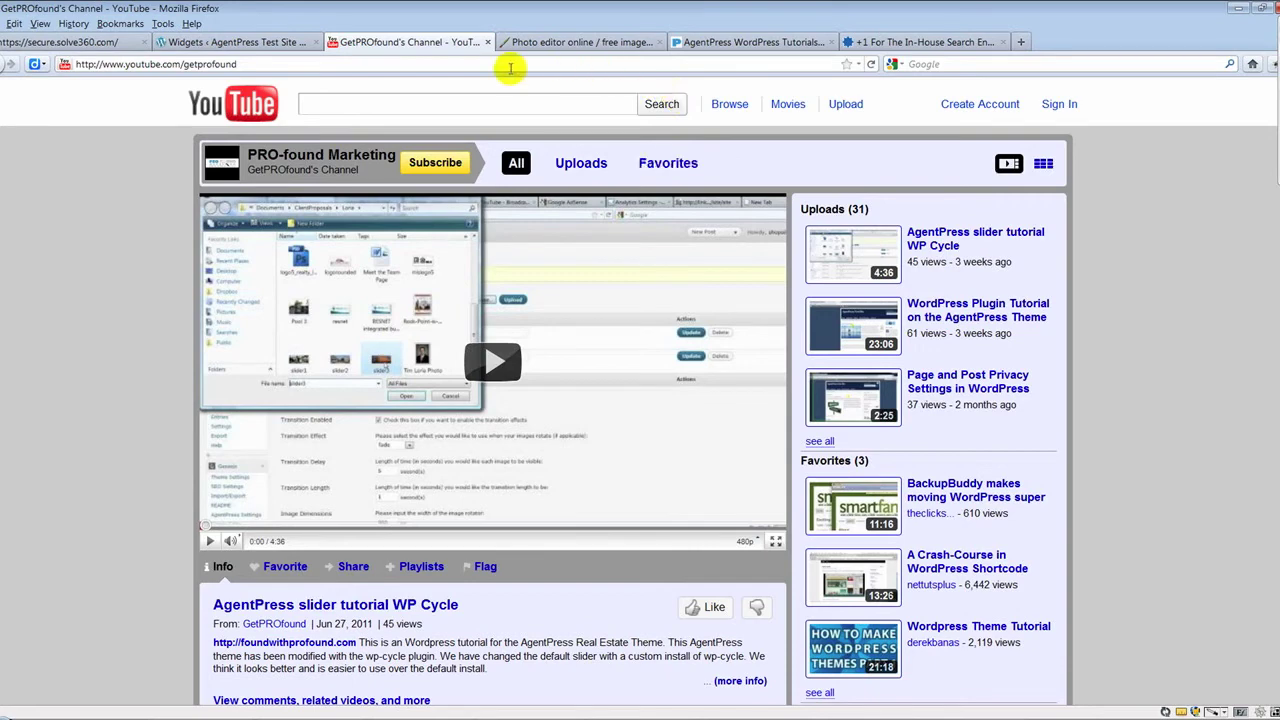
{"action": "left_click", "coordinate": [10, 64]}
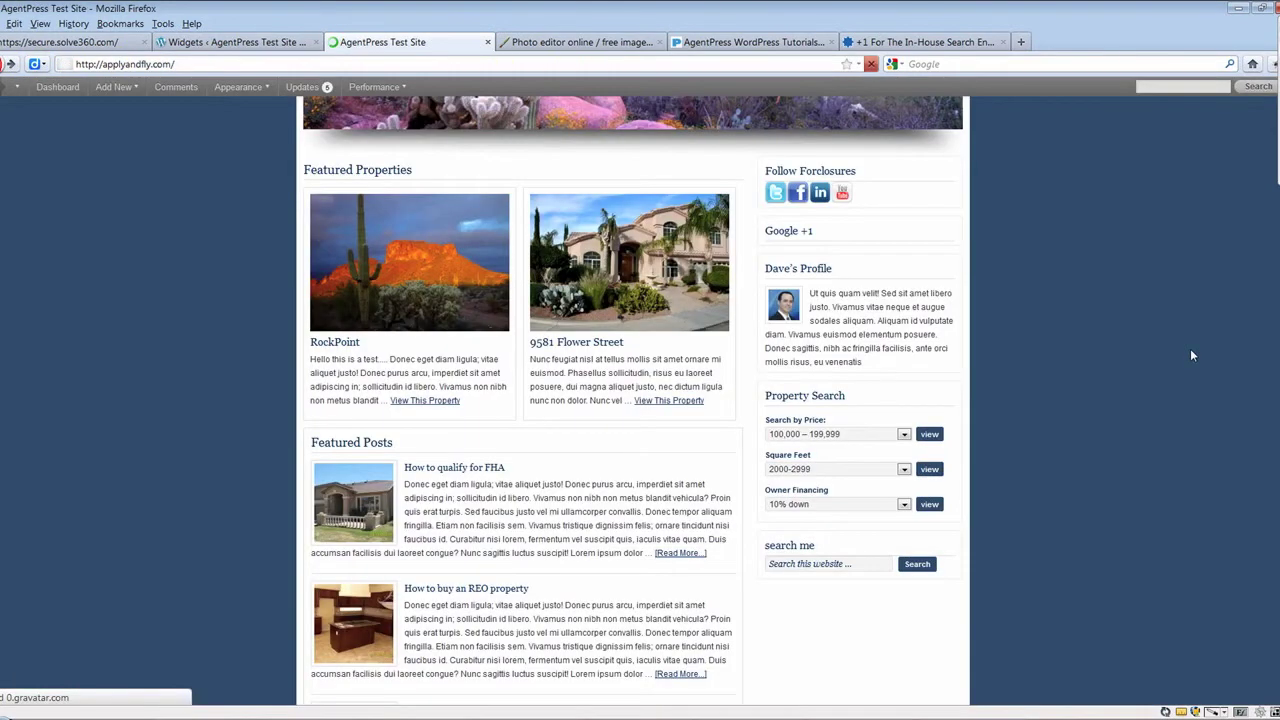
{"action": "left_click", "coordinate": [1190, 470]}
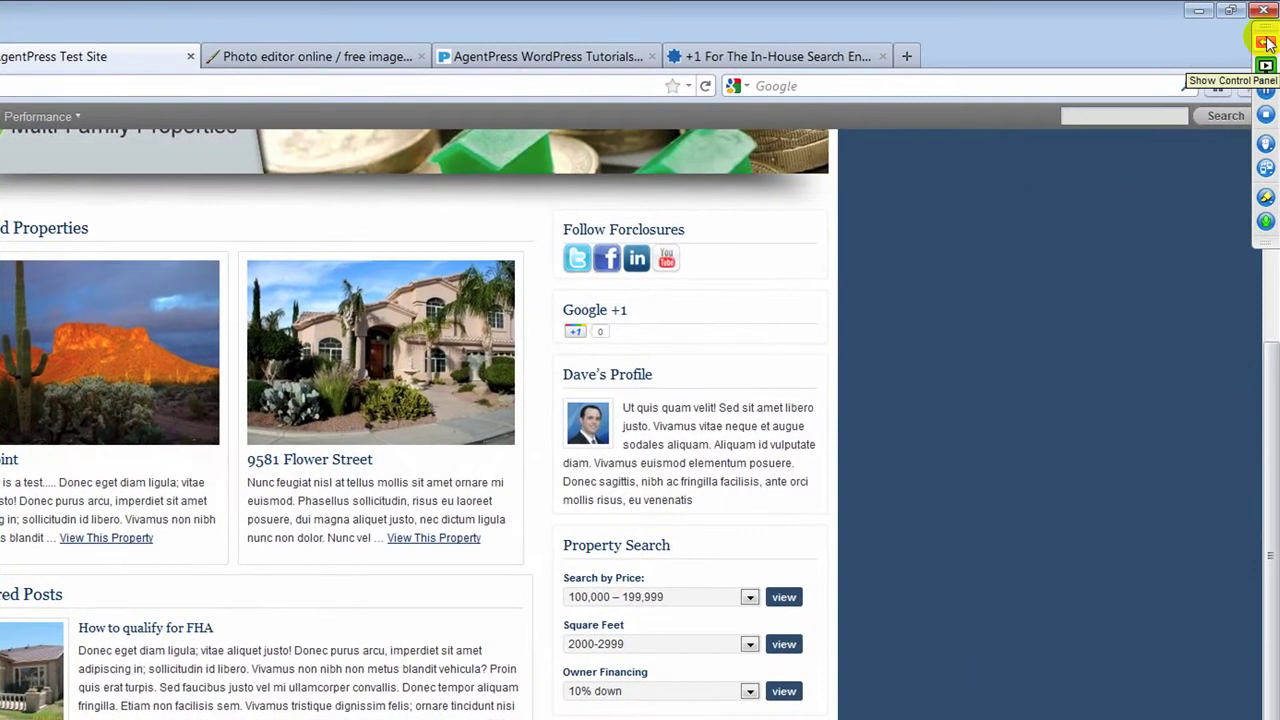
{"action": "left_click", "coordinate": [1266, 35]}
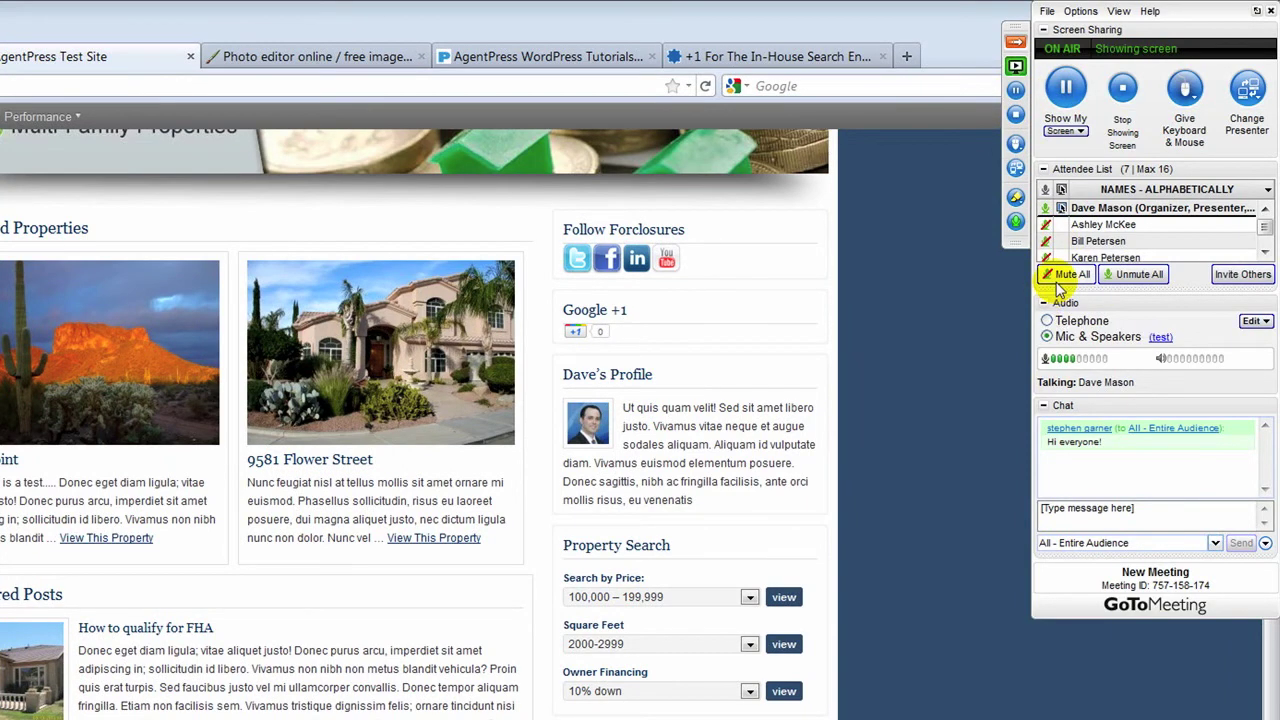
- Unmute all meeting attendees, then view the site's Updates page
{"action": "left_click", "coordinate": [1138, 275]}
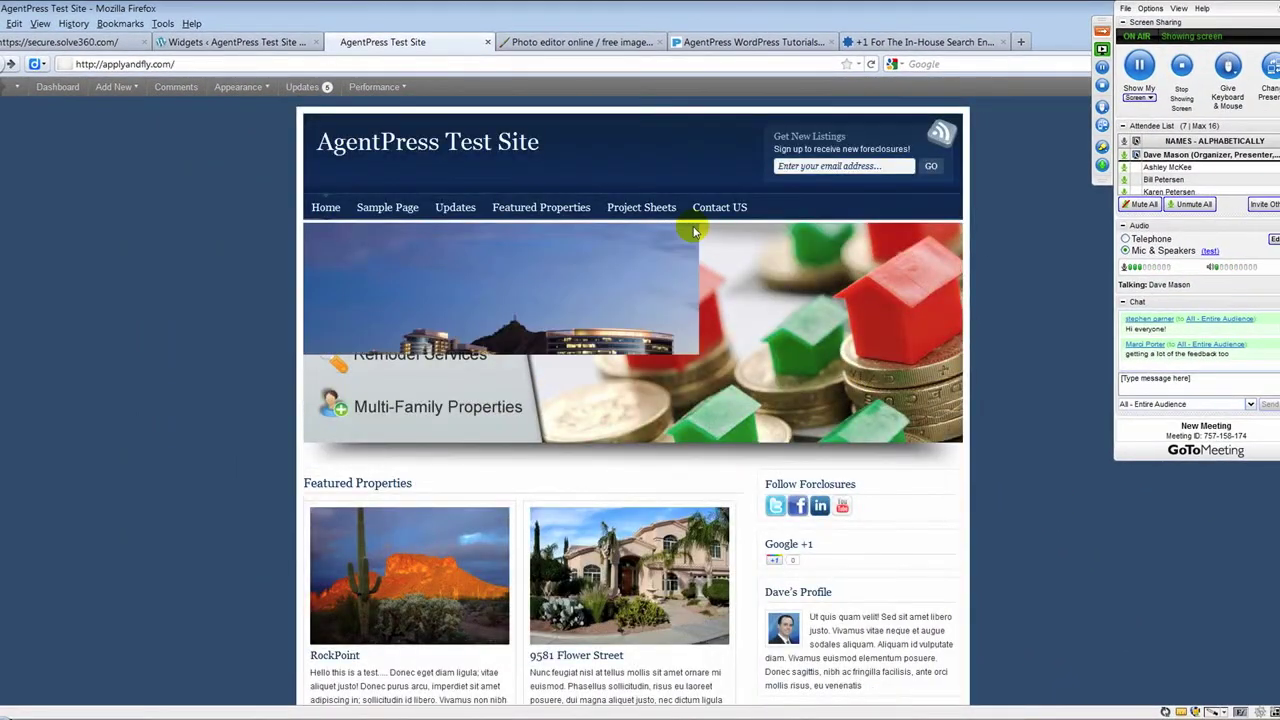
{"action": "left_click", "coordinate": [458, 208]}
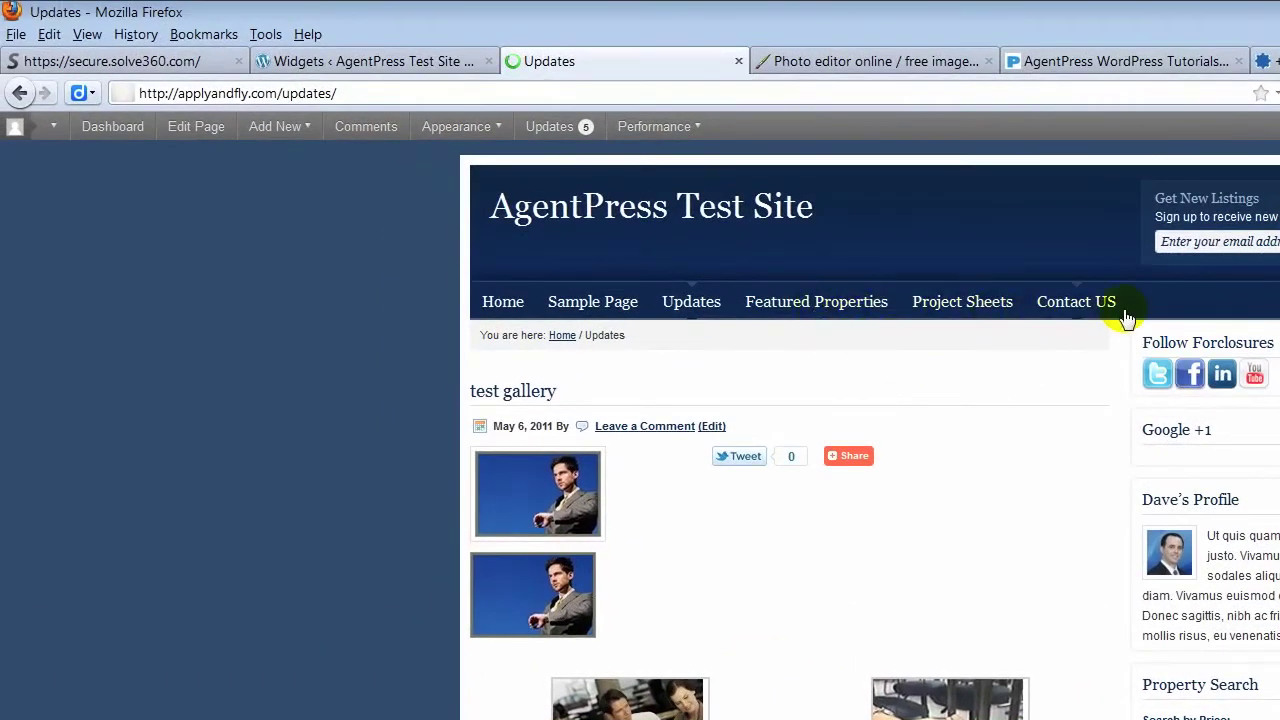
- Check the Contact US page, mute attendees, and open the widget's icon style choices
{"action": "left_click", "coordinate": [1086, 313]}
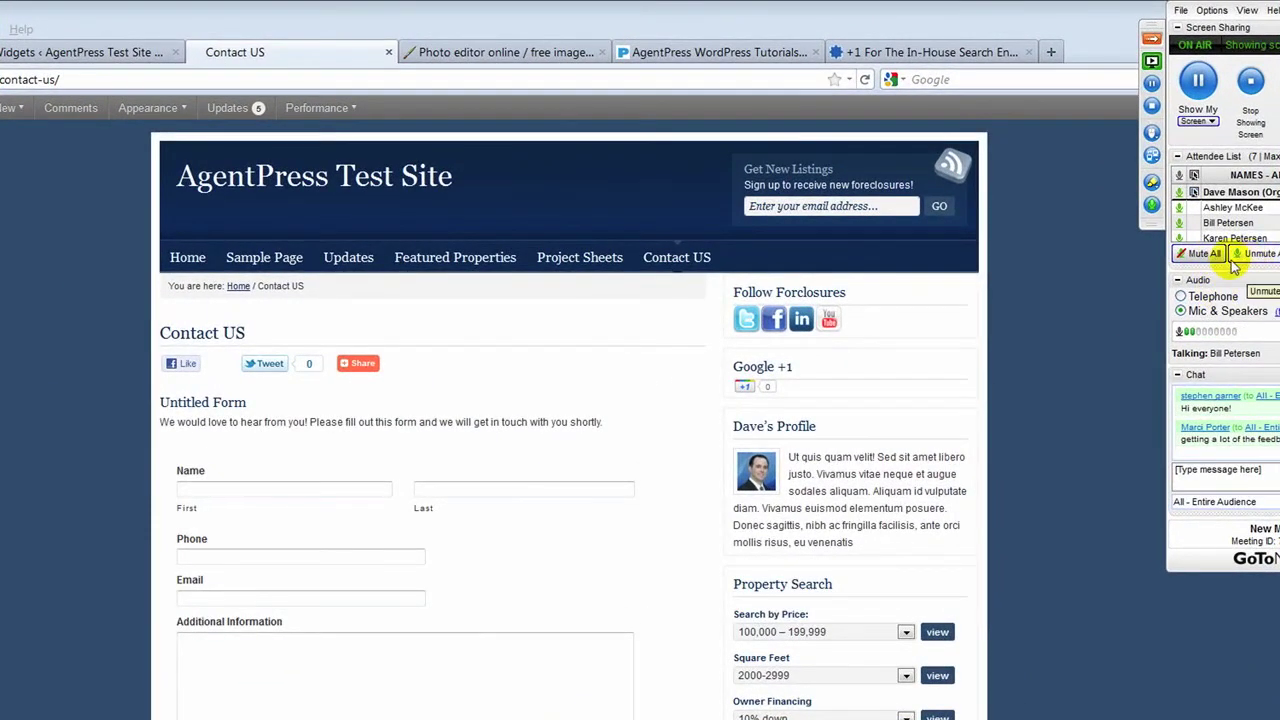
{"action": "left_click", "coordinate": [1200, 255]}
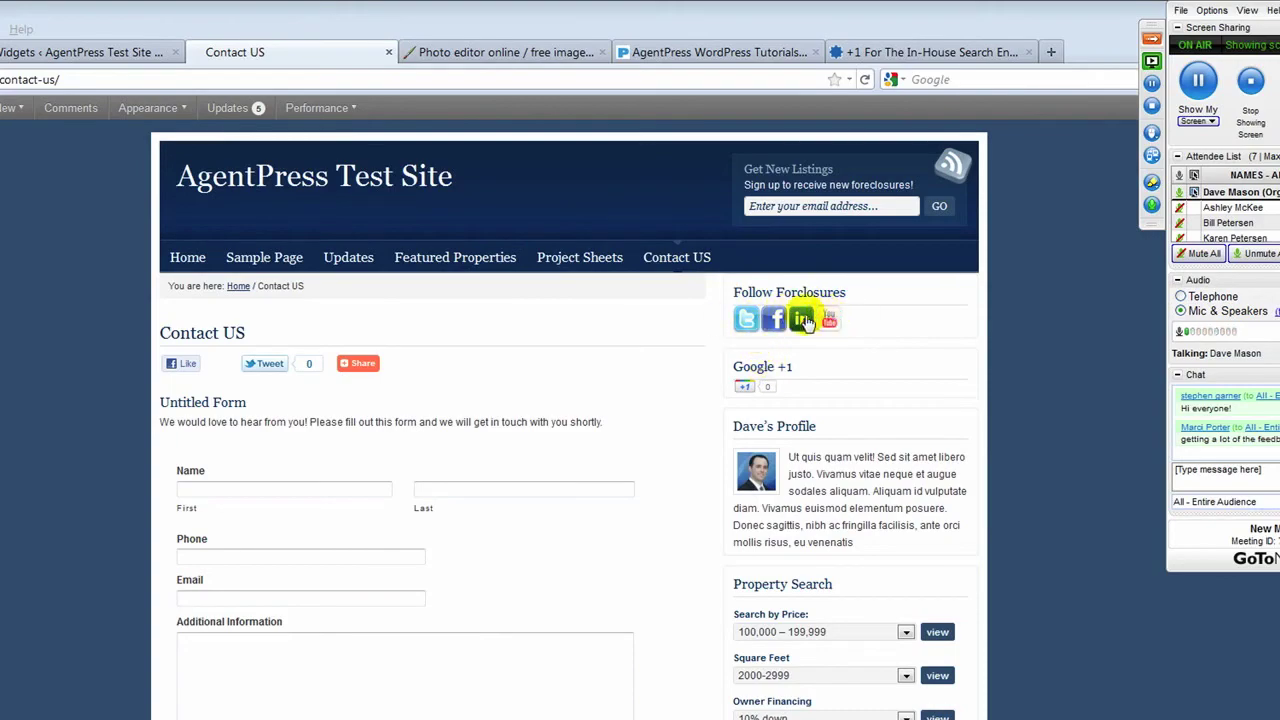
{"action": "left_click", "coordinate": [58, 52]}
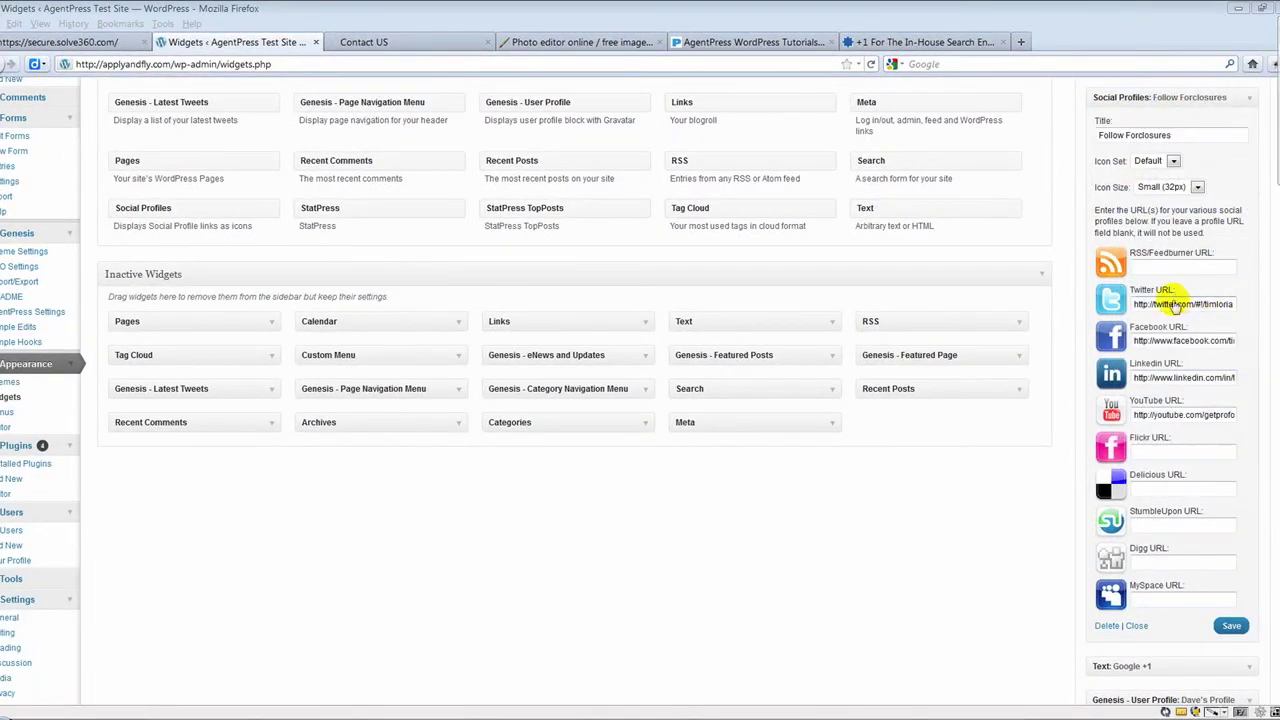
{"action": "left_click", "coordinate": [1174, 163]}
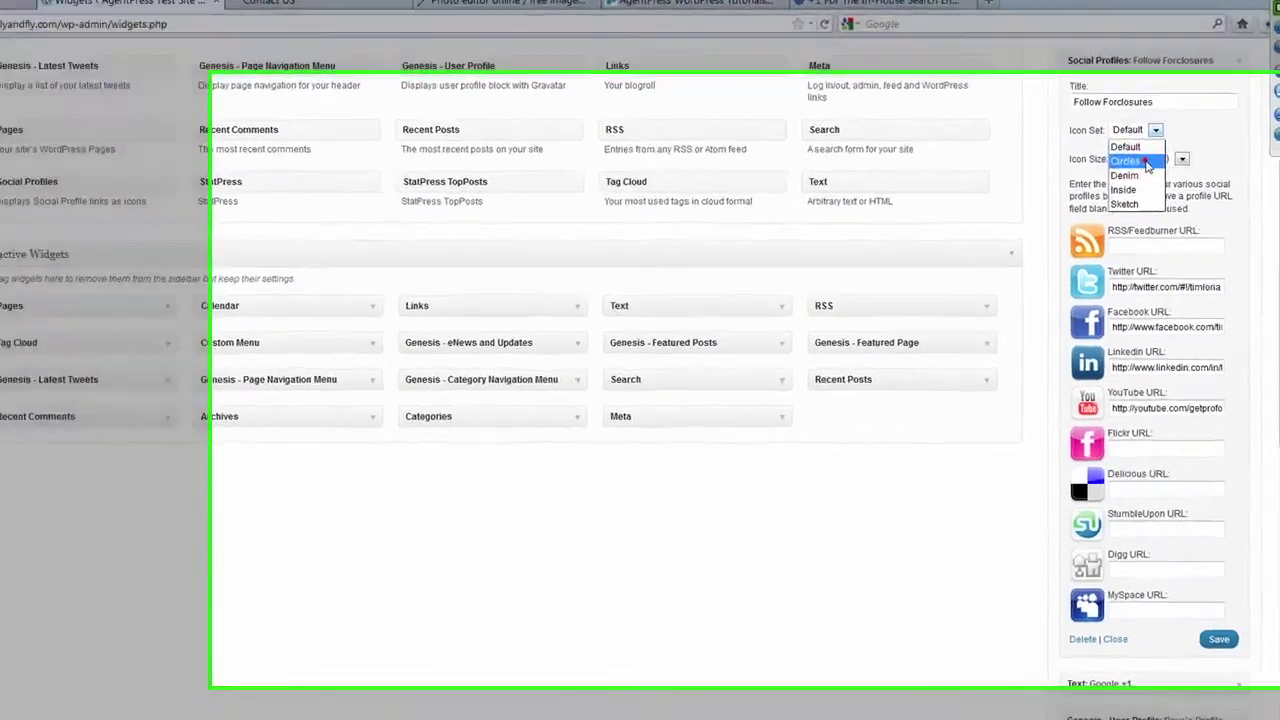
- Save the Follow Forclosures widget with the Circles icon set and view the round icons on the live site
{"action": "left_click", "coordinate": [1165, 190]}
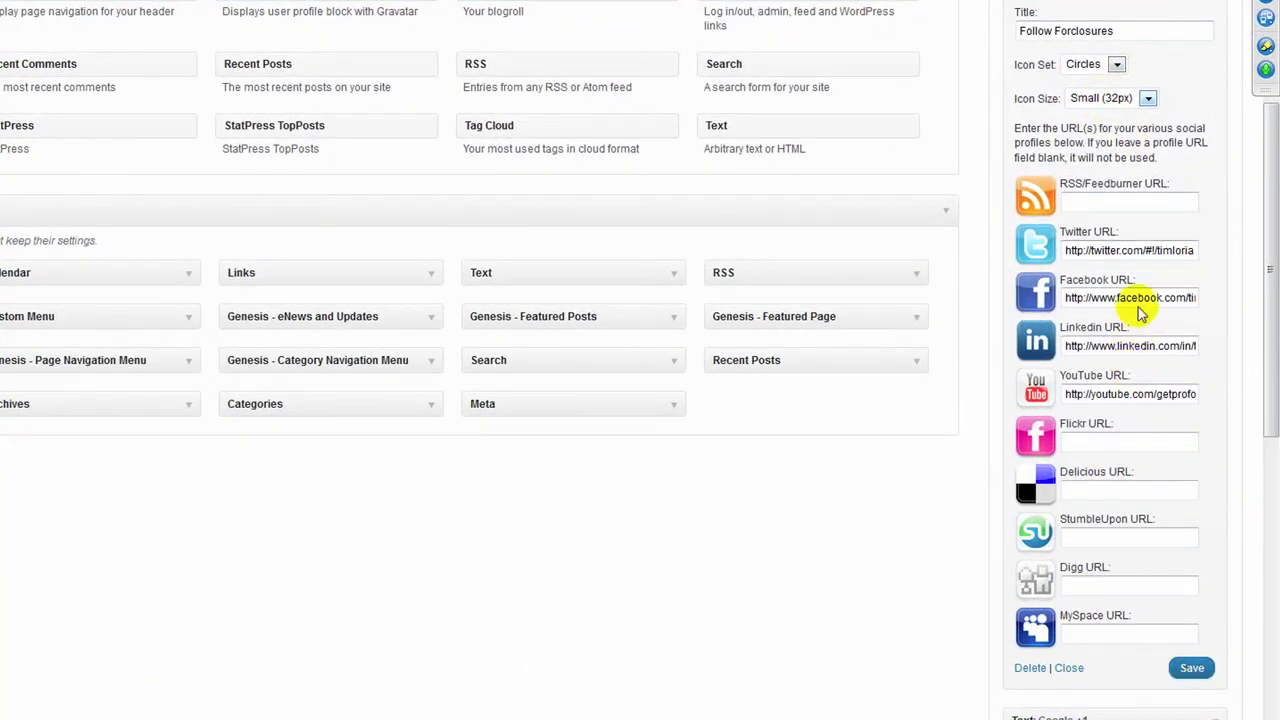
{"action": "left_click", "coordinate": [1192, 667]}
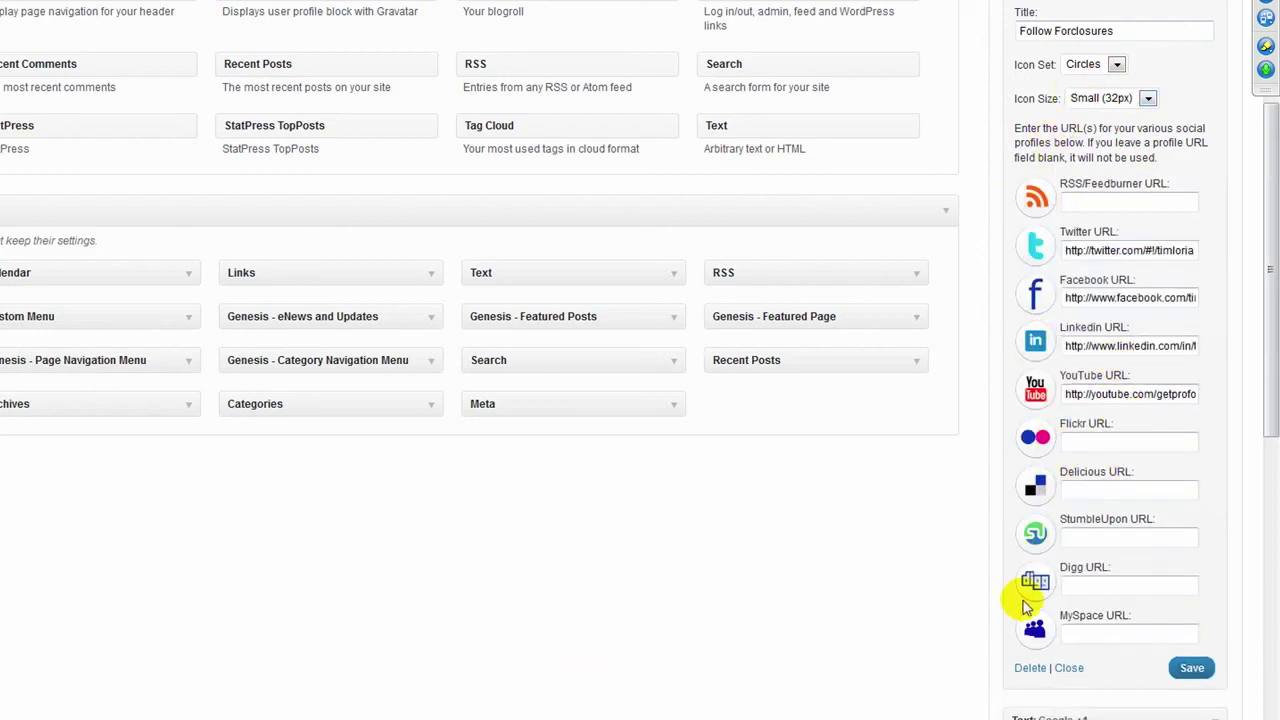
{"action": "left_click", "coordinate": [1116, 64]}
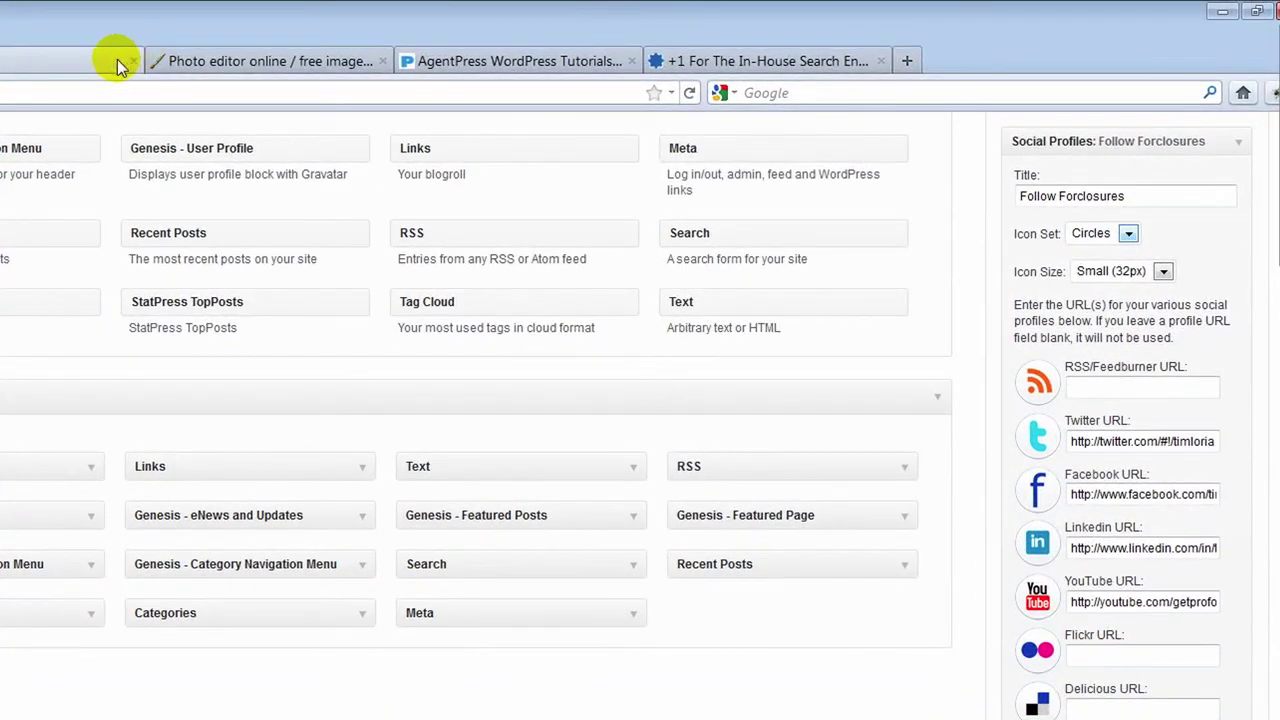
{"action": "left_click", "coordinate": [77, 59]}
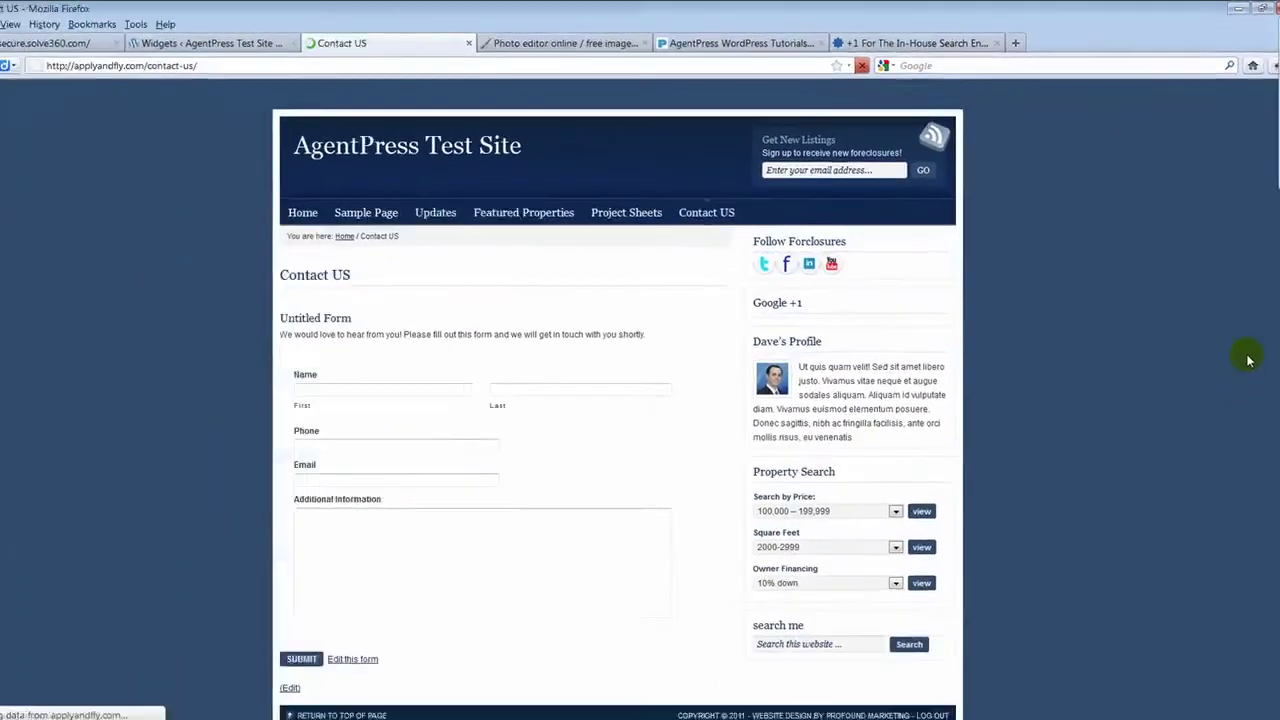
- Back in Widgets, change the Follow Forclosures icon set to Sketch
{"action": "left_click", "coordinate": [237, 44]}
{"action": "left_click", "coordinate": [1173, 161]}
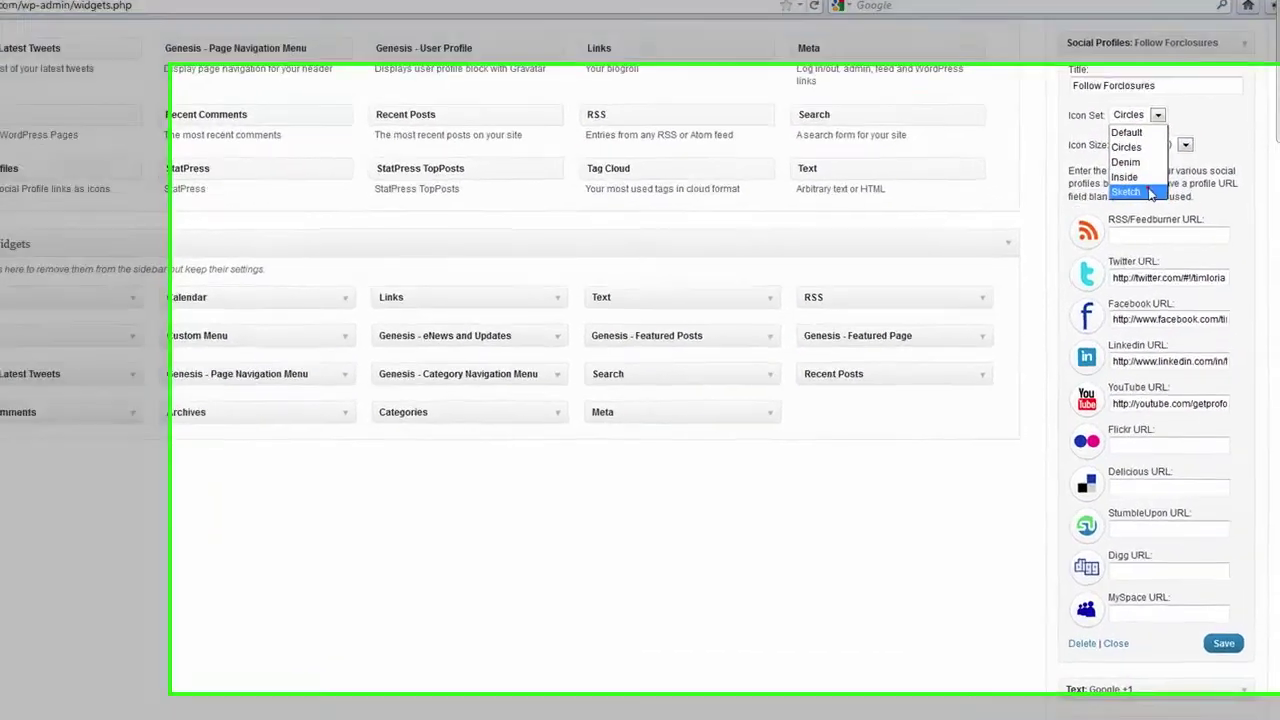
{"action": "left_click", "coordinate": [1160, 228]}
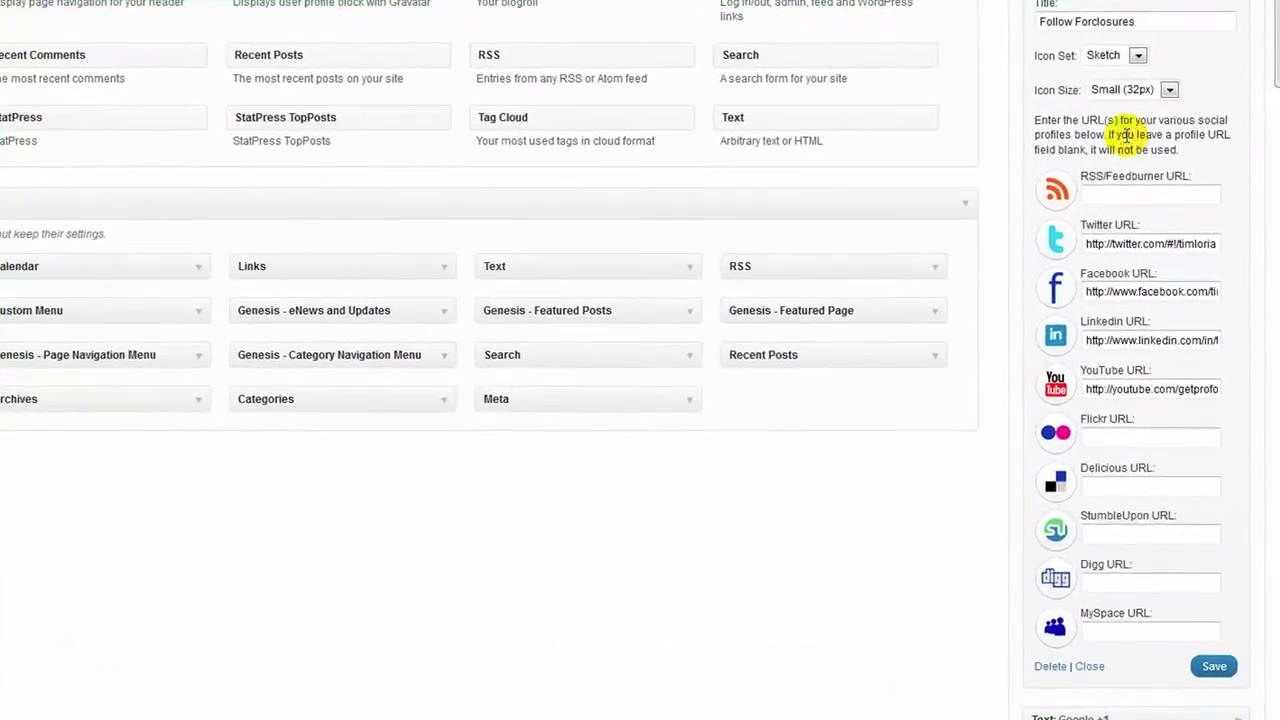